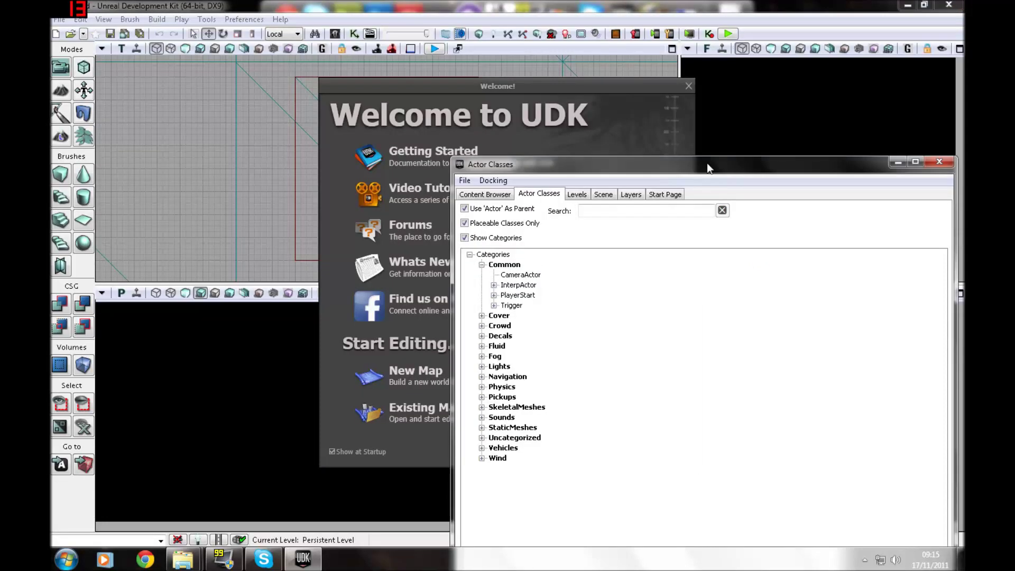
- Minimise the browser window showing Actor Classes and dismiss the Welcome to UDK window
click(507, 195)
click(857, 191)
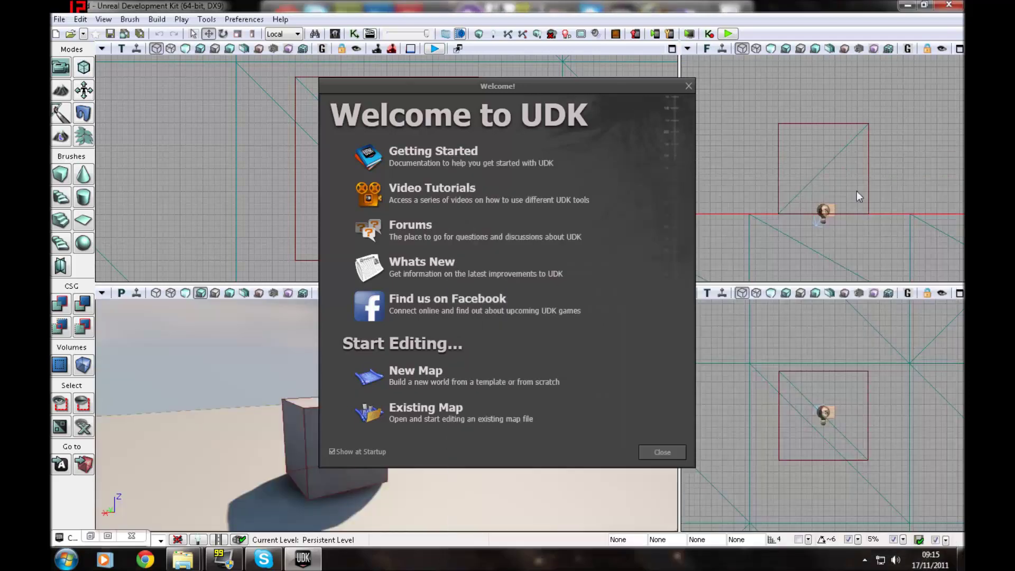
click(667, 453)
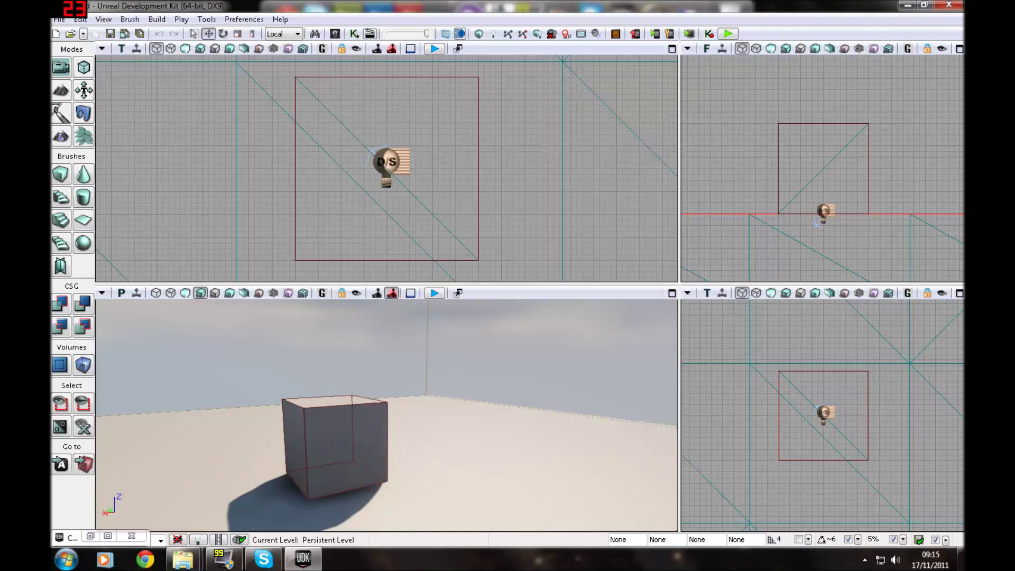
- Play the default map in the perspective viewport, walk around the cube, and return to the editor
right_drag(402, 391, 380, 445)
click(434, 294)
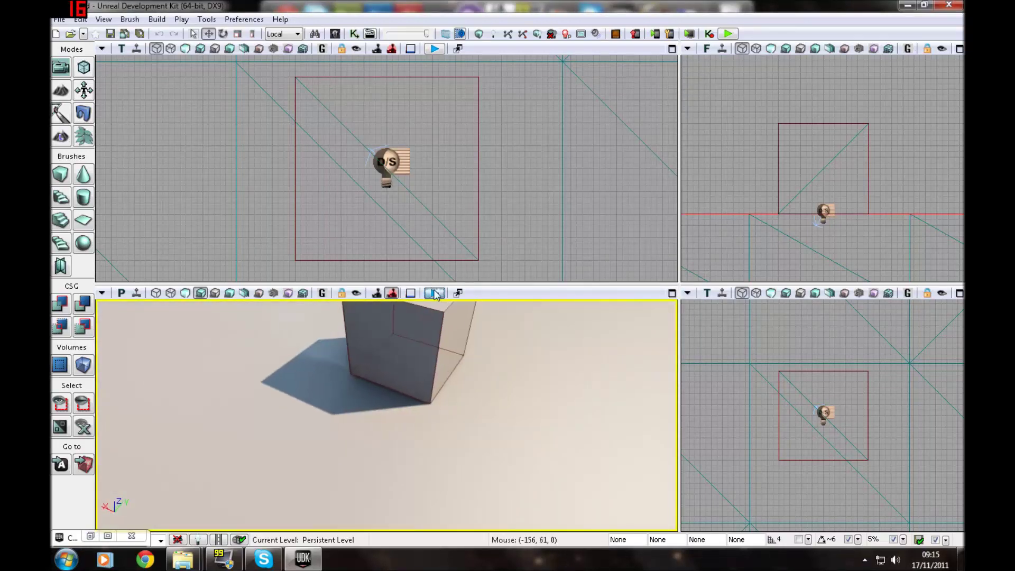
click(435, 295)
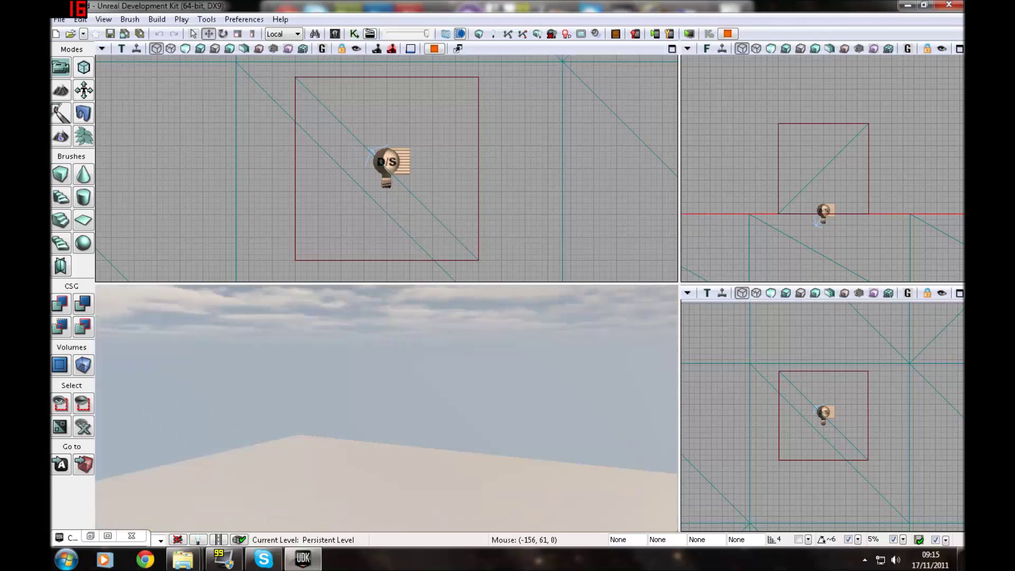
key(d)
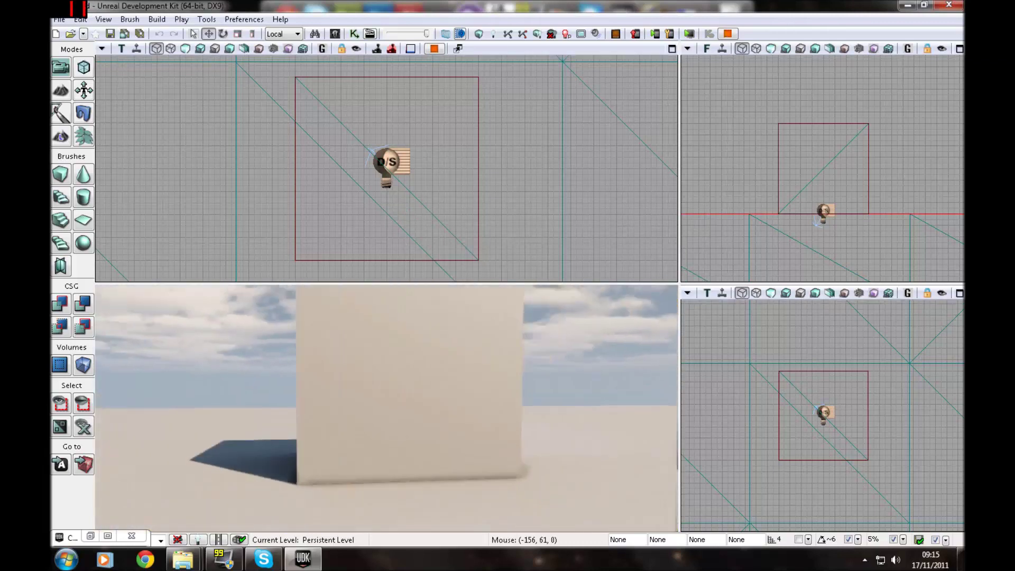
key(w)
key(d)
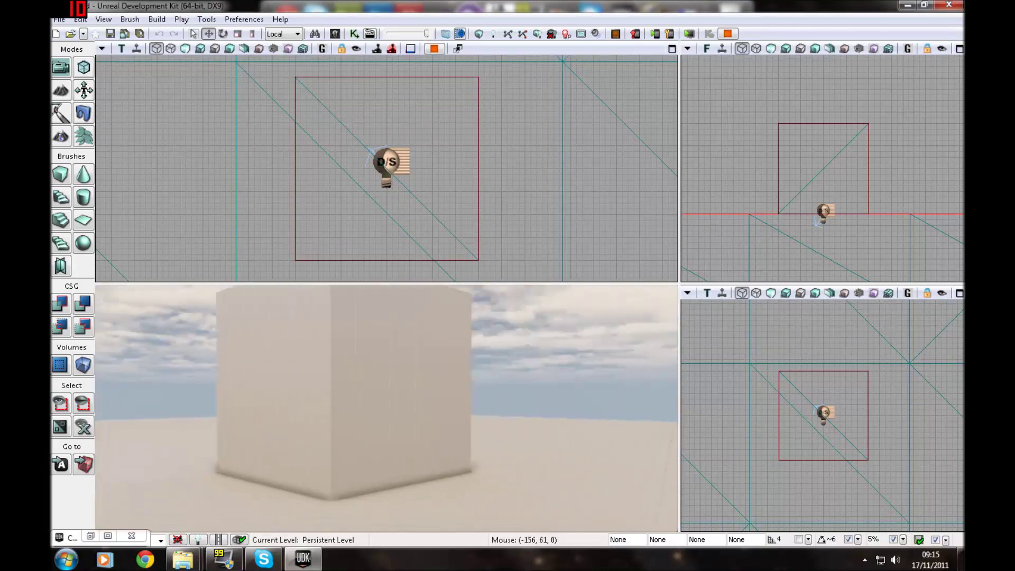
key(Escape)
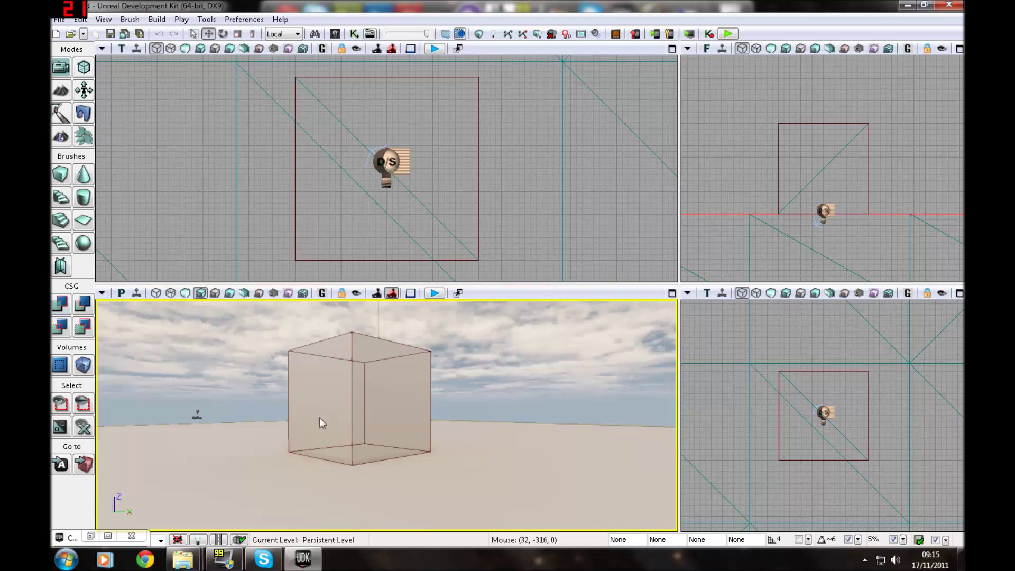
- Add a second PlayerStart on the floor between the existing one and the cube
click(198, 415)
right_drag(256, 415, 328, 424)
key(w)
key(w)
right_click(328, 425)
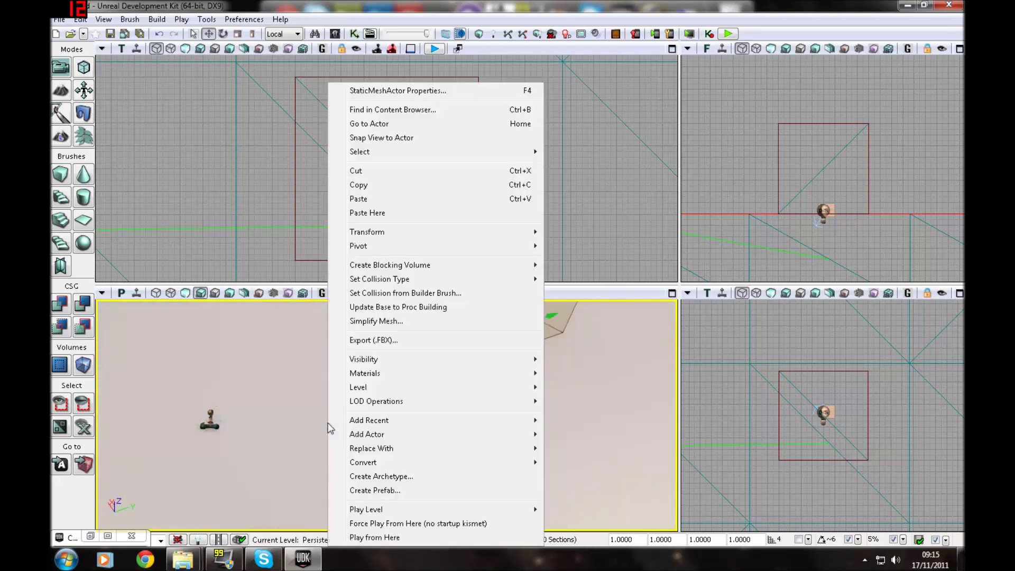
mouse_move(366, 441)
click(606, 447)
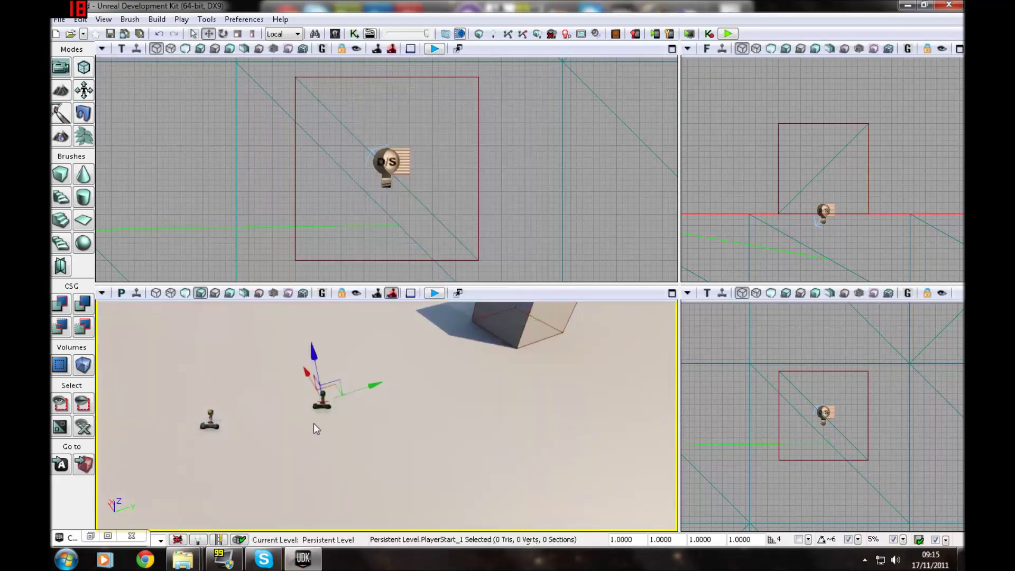
- Add a third PlayerStart on the floor and move it away from the other two
right_click(317, 426)
click(595, 445)
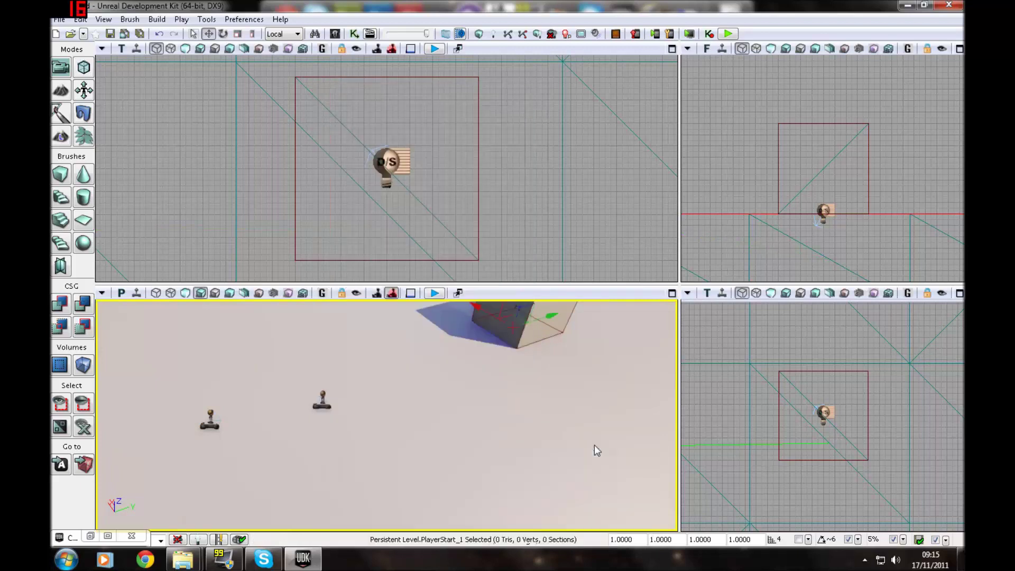
drag(296, 372, 270, 322)
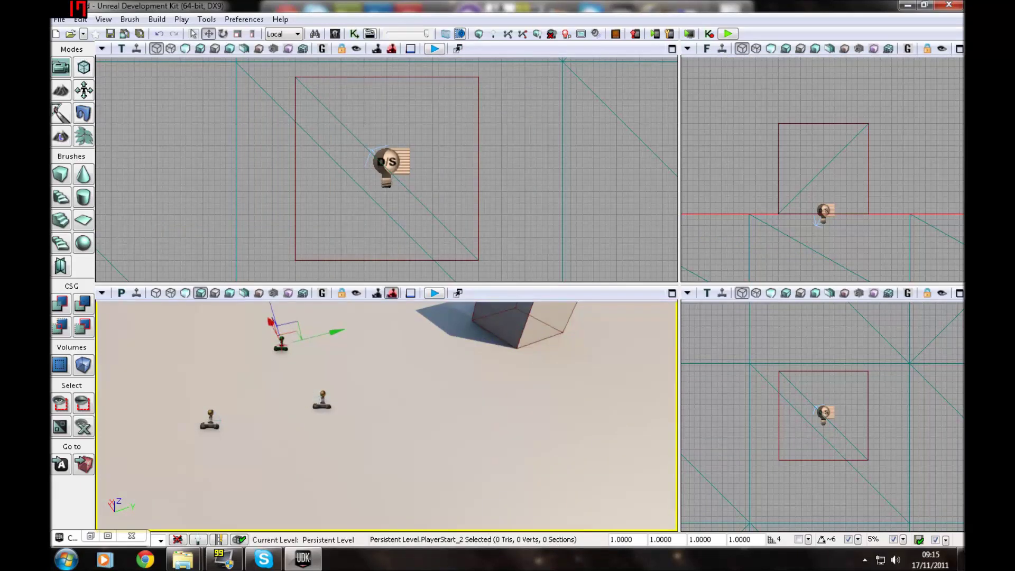
- Play the map in the viewport, run the console command "addbots 2", and end the session
click(435, 294)
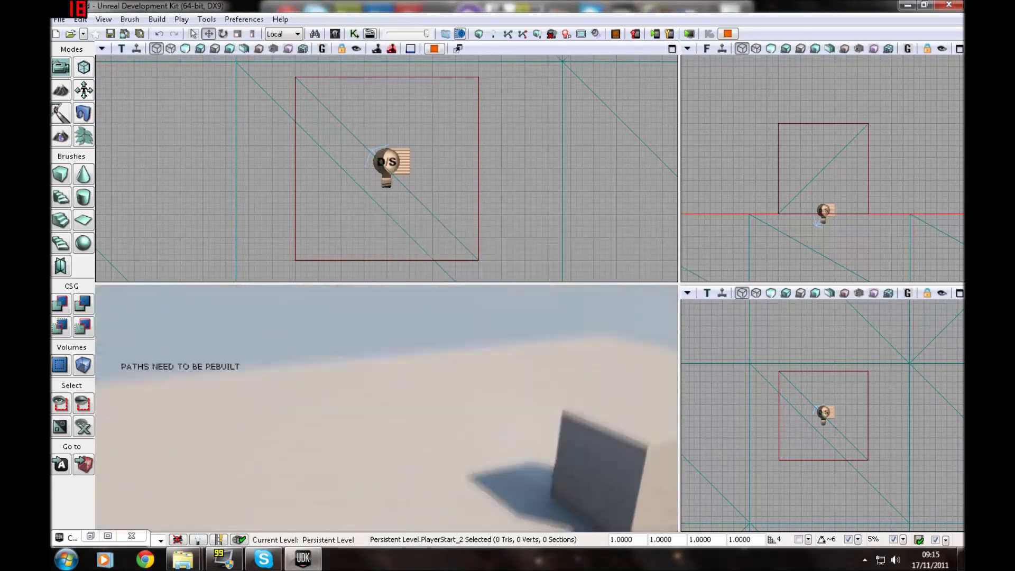
key(BackSpace)
key(BackSpace)
key(BackSpace)
key(BackSpace)
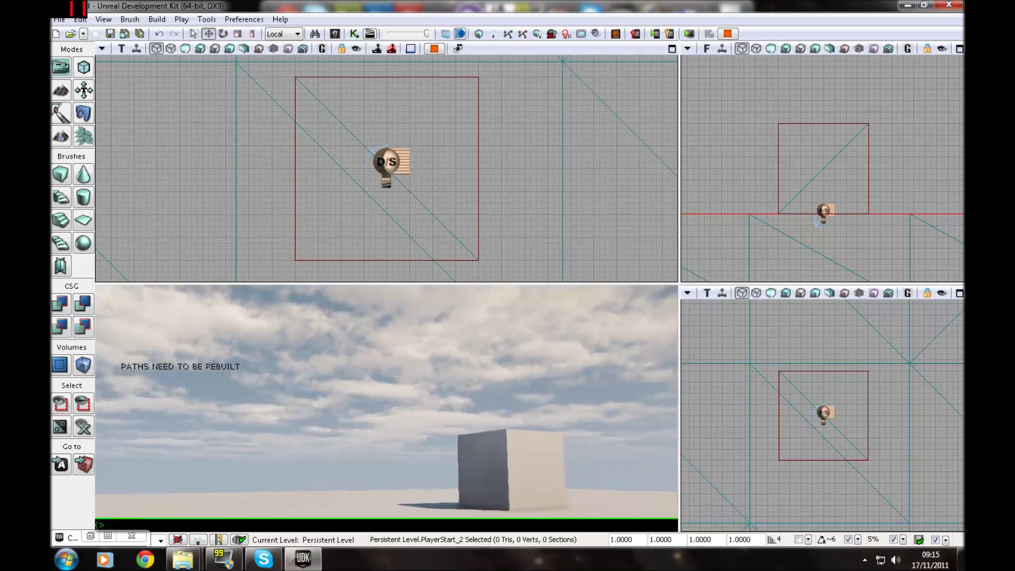
text(addbots)
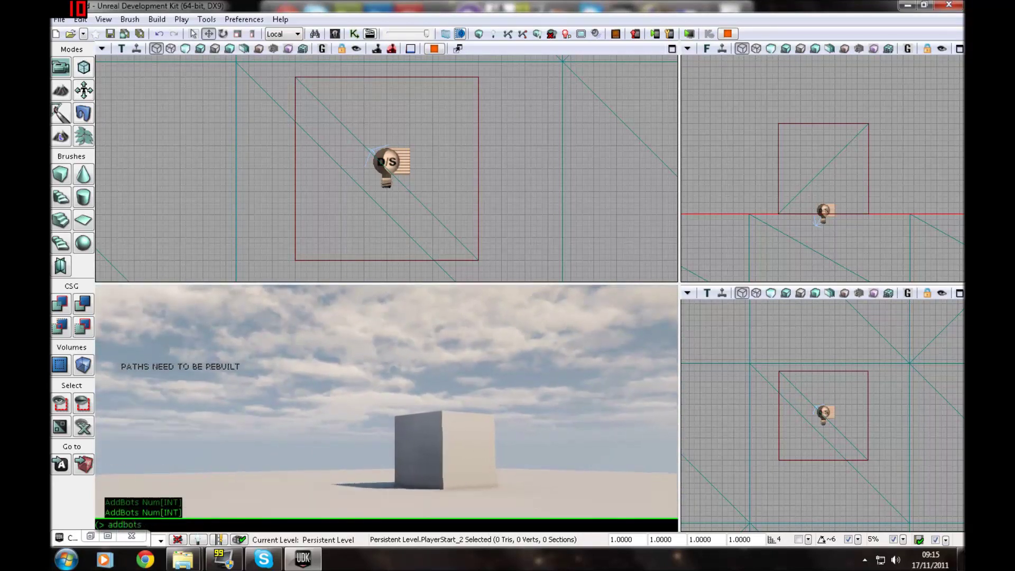
text( 2)
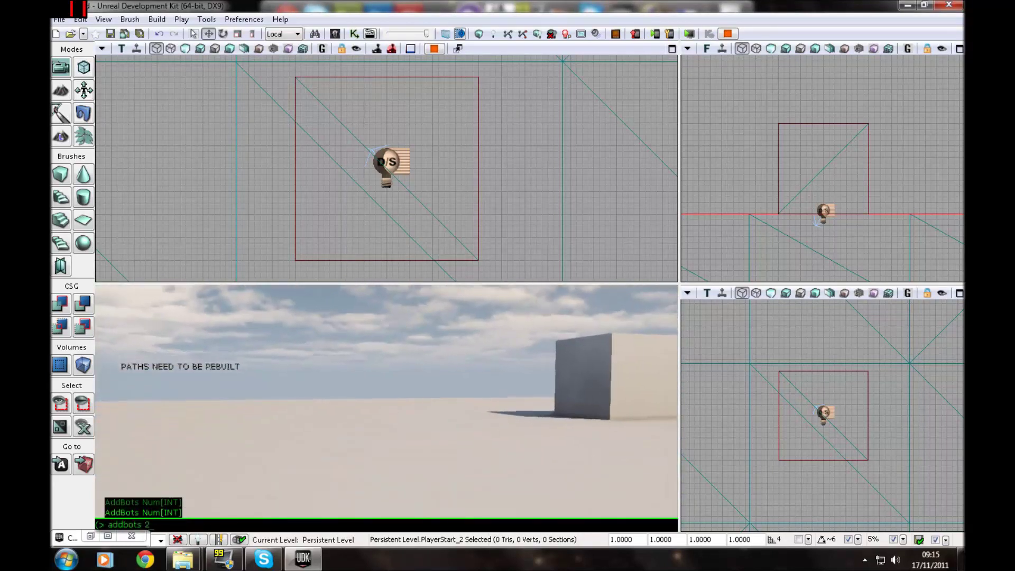
key(Return)
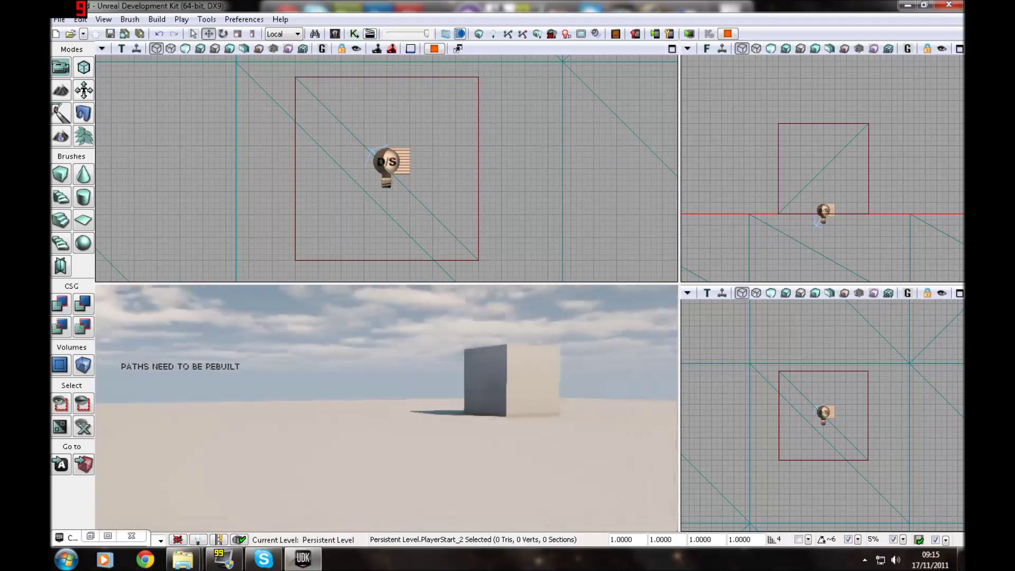
key(Escape)
- Save the map as dm-aitestmap.udk in the Maps folder, overwriting the existing file
click(59, 20)
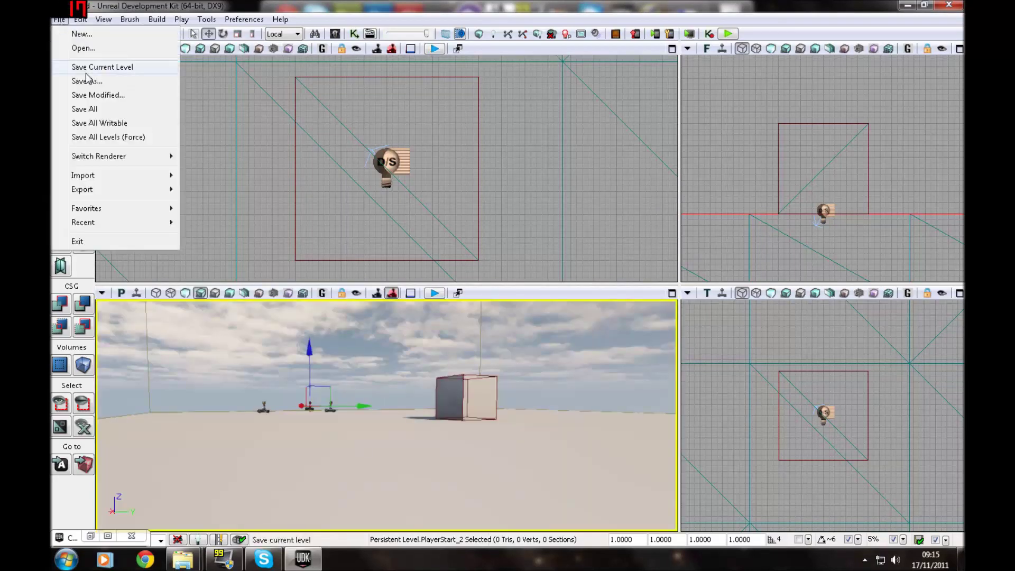
click(98, 81)
click(212, 167)
click(552, 348)
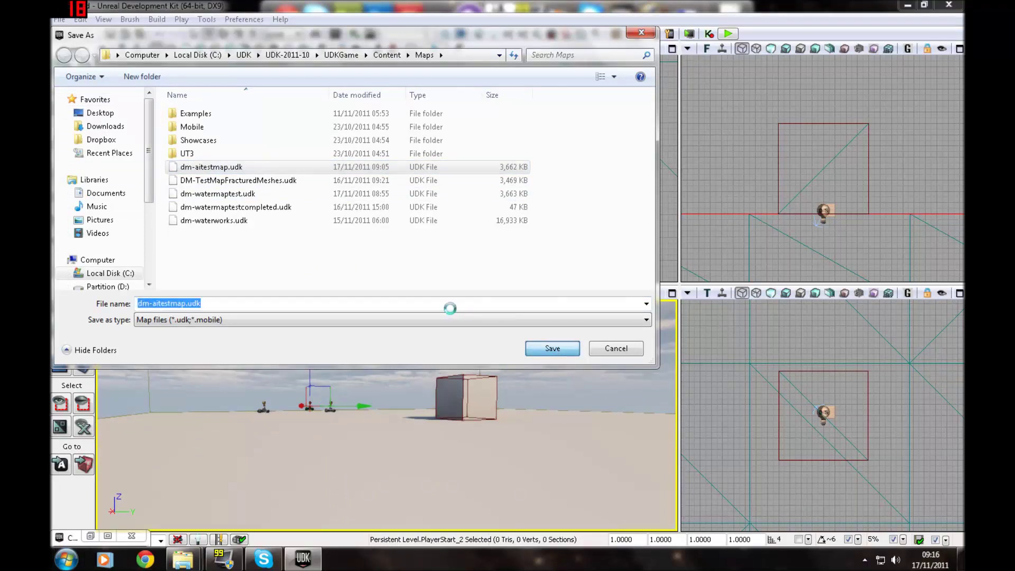
click(543, 282)
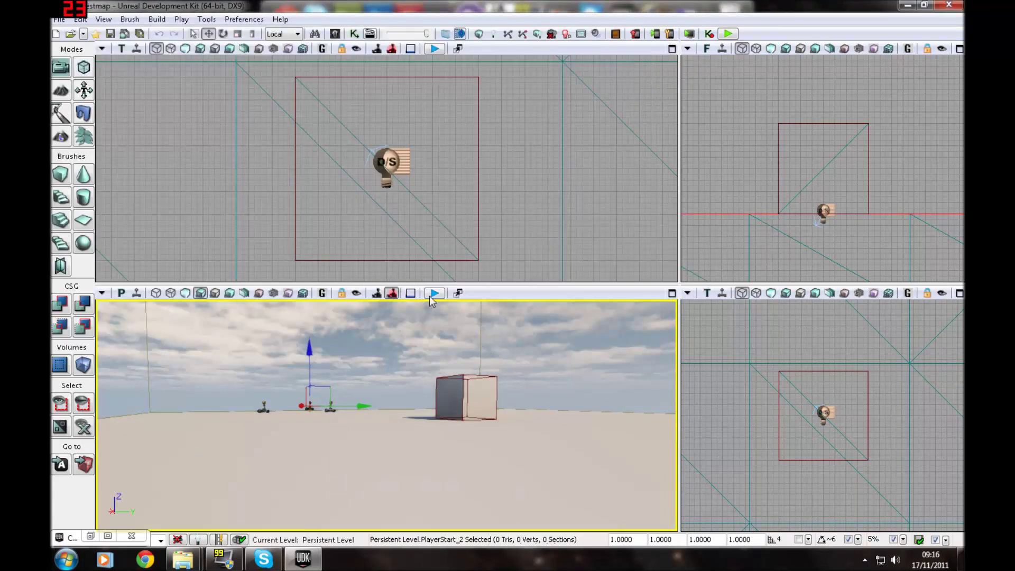
- Briefly play the saved map in the perspective viewport and return to the editor
click(431, 296)
key(Escape)
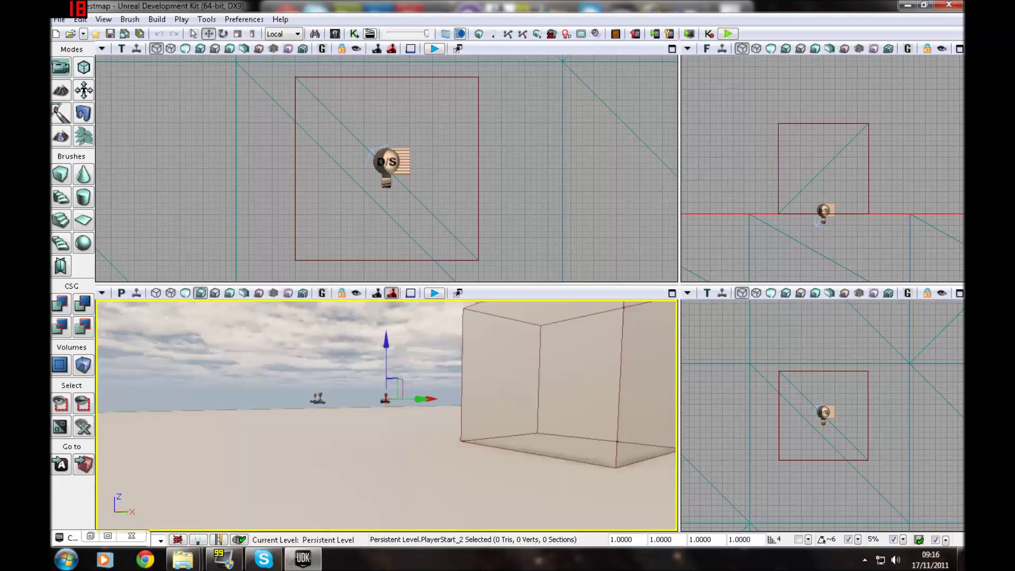
right_drag(386, 415, 310, 433)
click(386, 409)
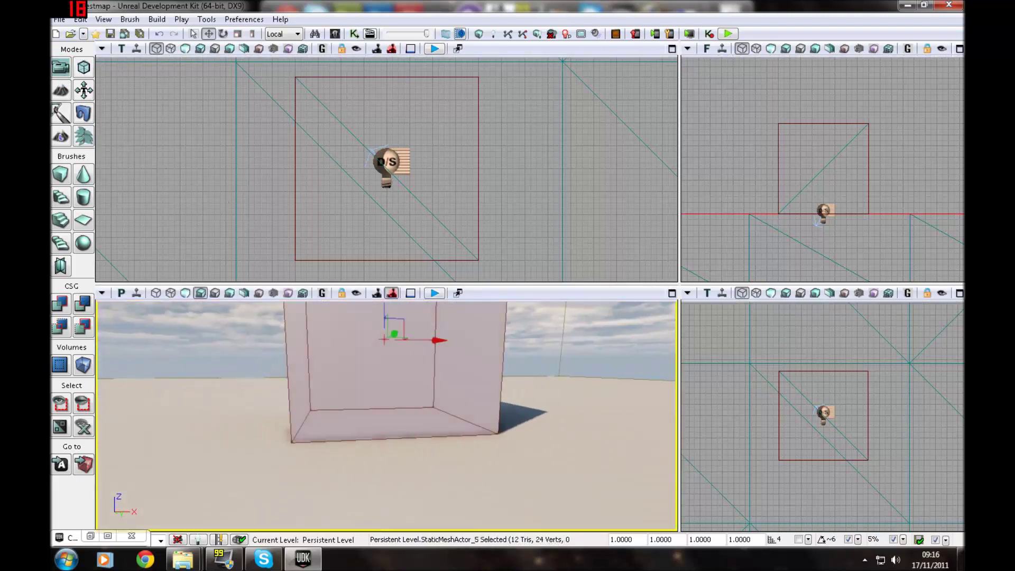
- Play the map again, run the console command "fly", and look over the level from above before exiting
click(434, 295)
key(a)
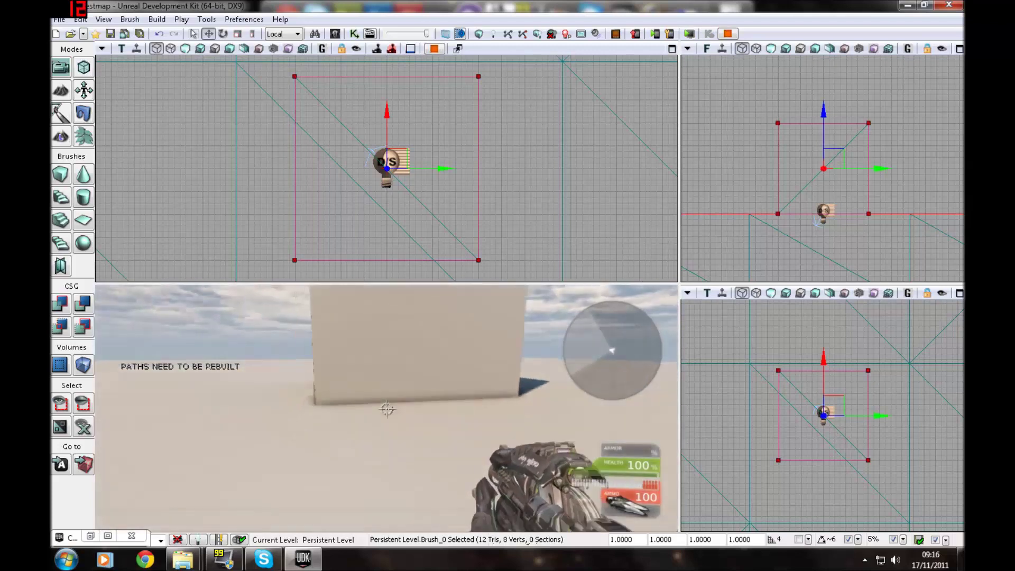
key(t)
key(BackSpace)
key(BackSpace)
key(BackSpace)
key(BackSpace)
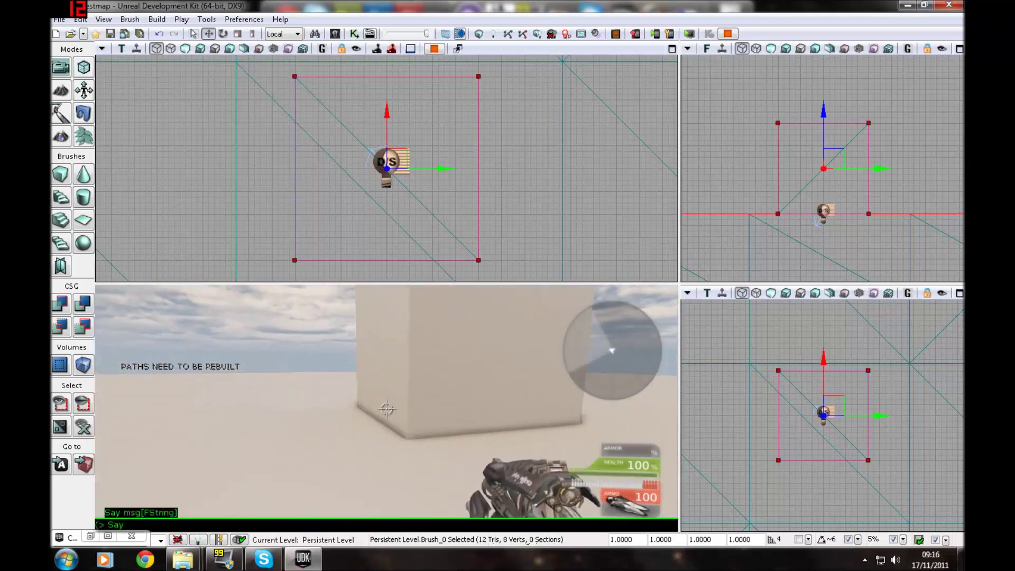
text(fly)
key(Return)
key(space)
key(space)
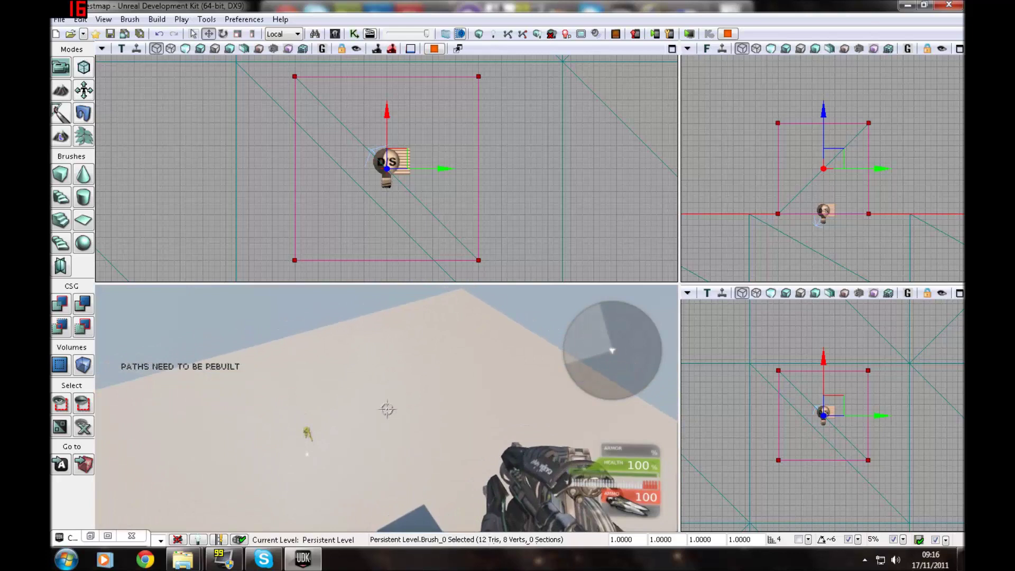
key(Escape)
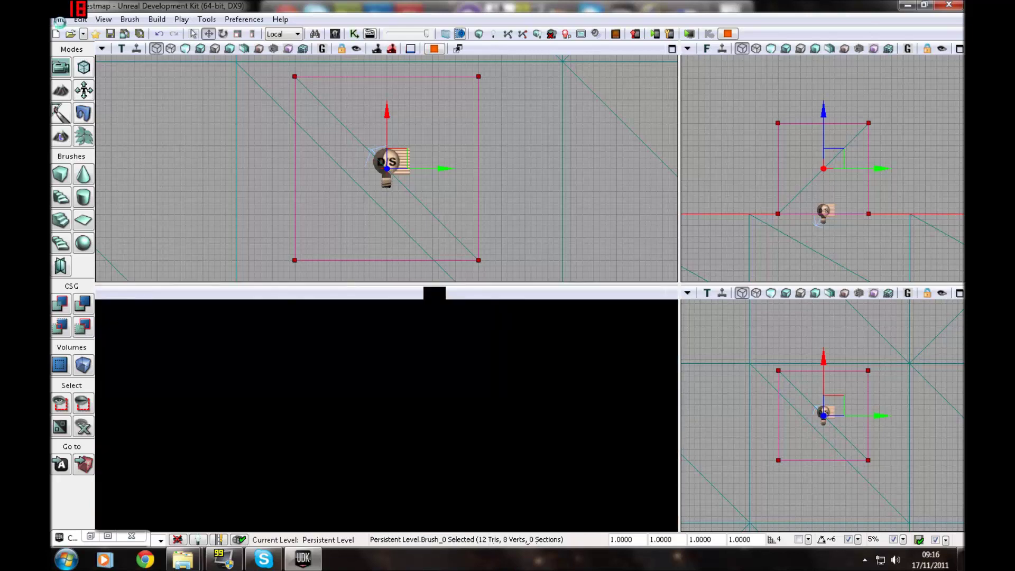
- Place a PathNode on the floor near the cube and shift it along the Y axis toward the player starts
mouse_move(386, 416)
right_down()
mouse_move(365, 455)
mouse_move(291, 487)
mouse_move(297, 471)
mouse_move(418, 415)
right_up()
key(p)
click(384, 477)
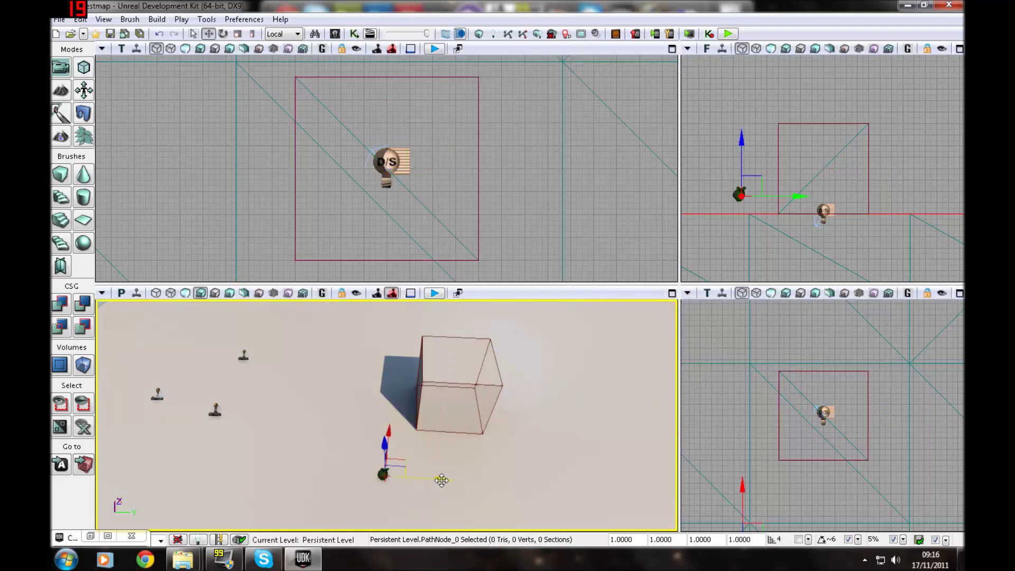
drag(437, 481, 352, 471)
- Open the player start properties and set the second PlayerStart's Team Index to 1
right_drag(379, 461, 243, 447)
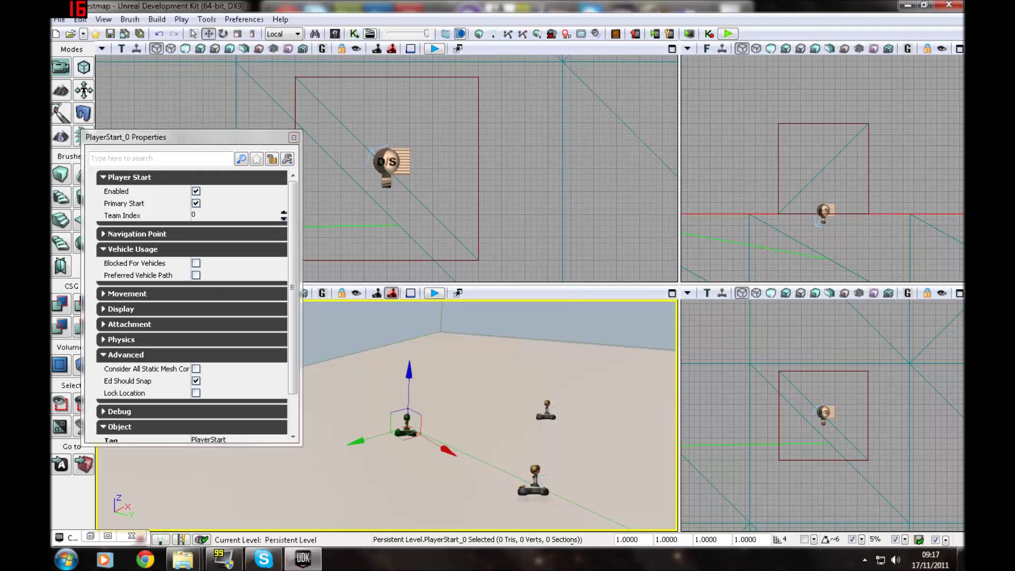
mouse_move(423, 423)
right_down()
mouse_move(465, 436)
mouse_move(498, 407)
mouse_move(393, 436)
mouse_move(410, 433)
right_up()
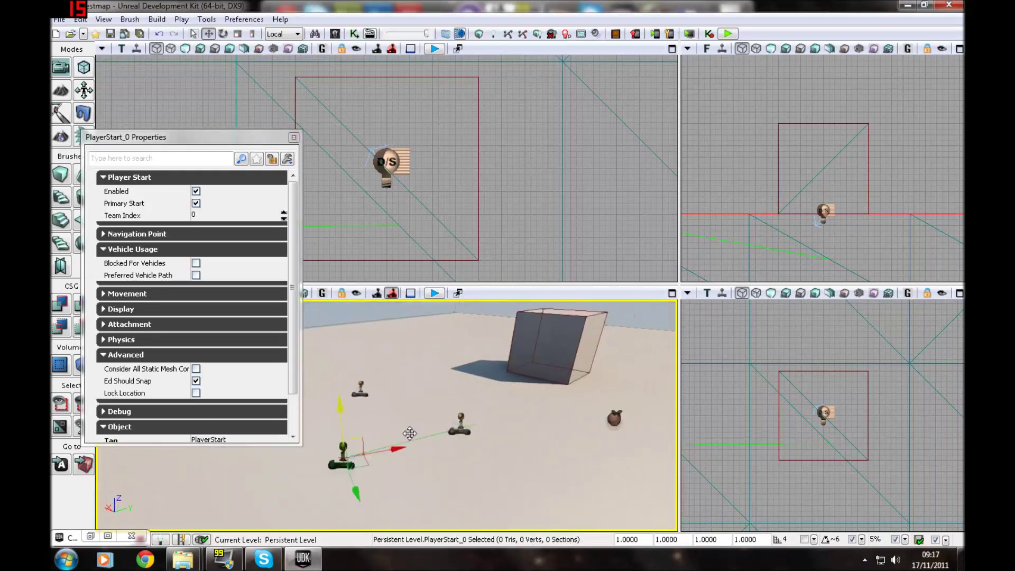
drag(410, 434, 369, 405)
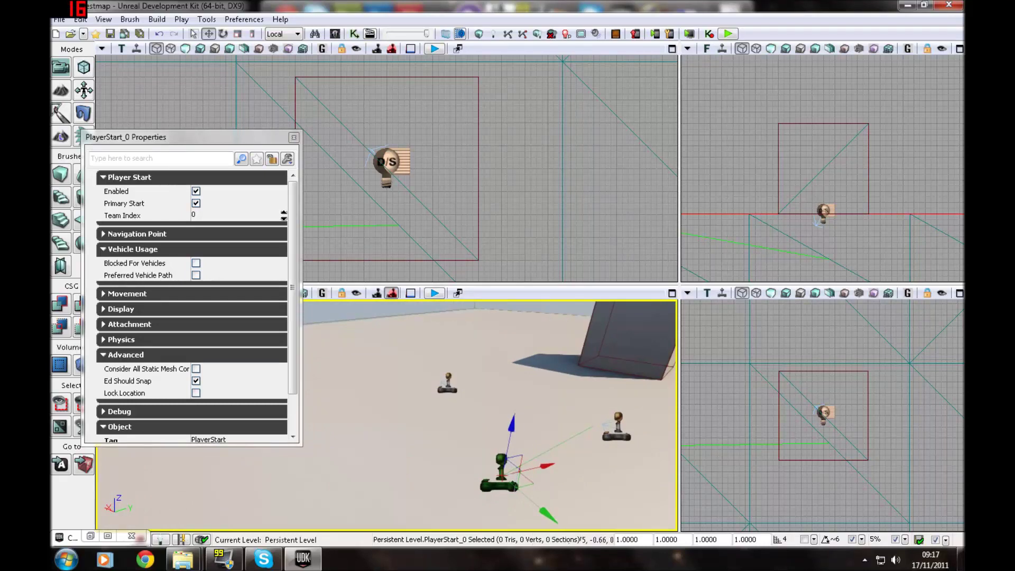
click(617, 429)
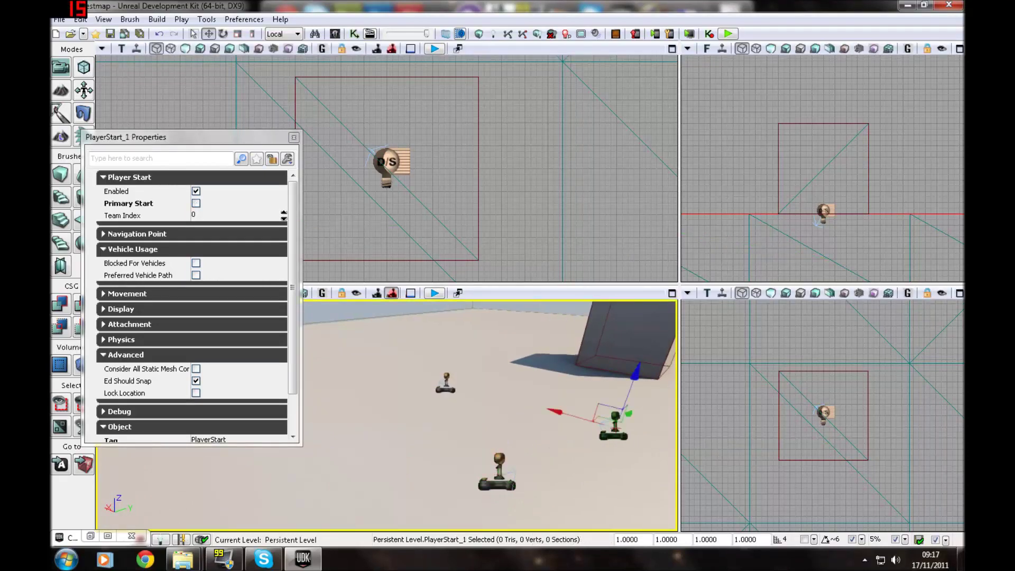
click(284, 212)
- Set the third PlayerStart's Team Index to 1 and close the properties window
click(381, 378)
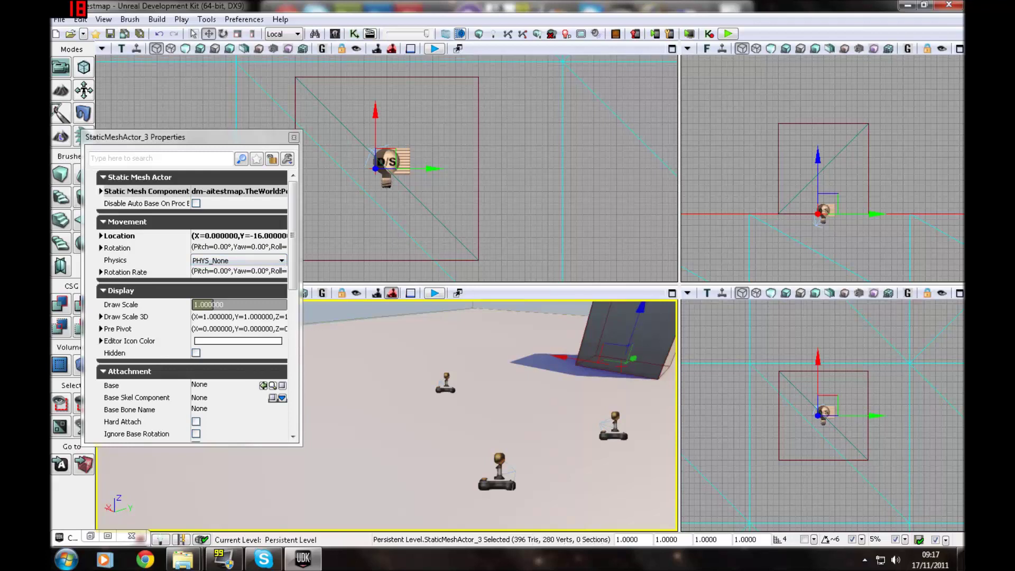
click(446, 382)
click(284, 213)
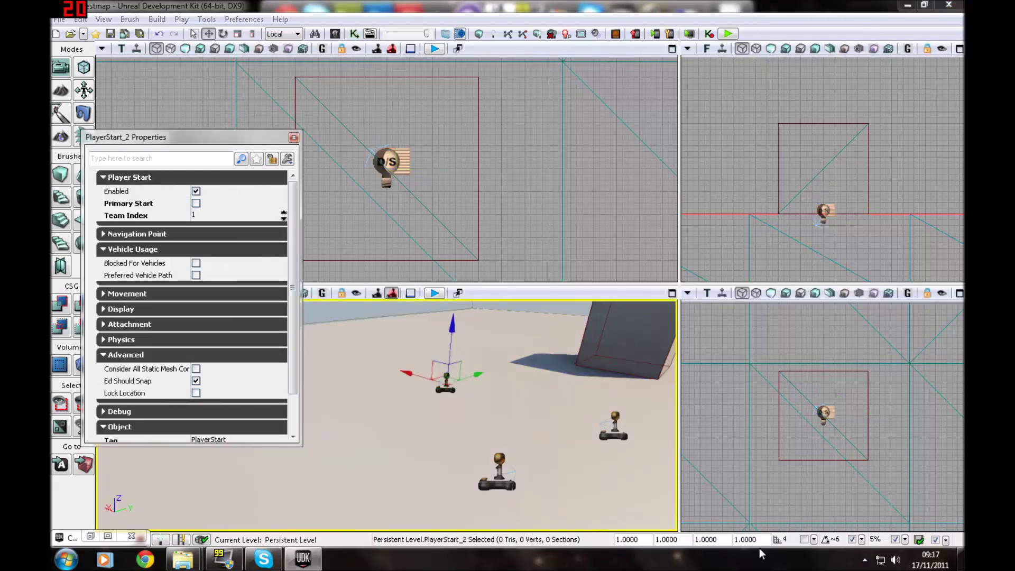
right_drag(581, 380, 511, 402)
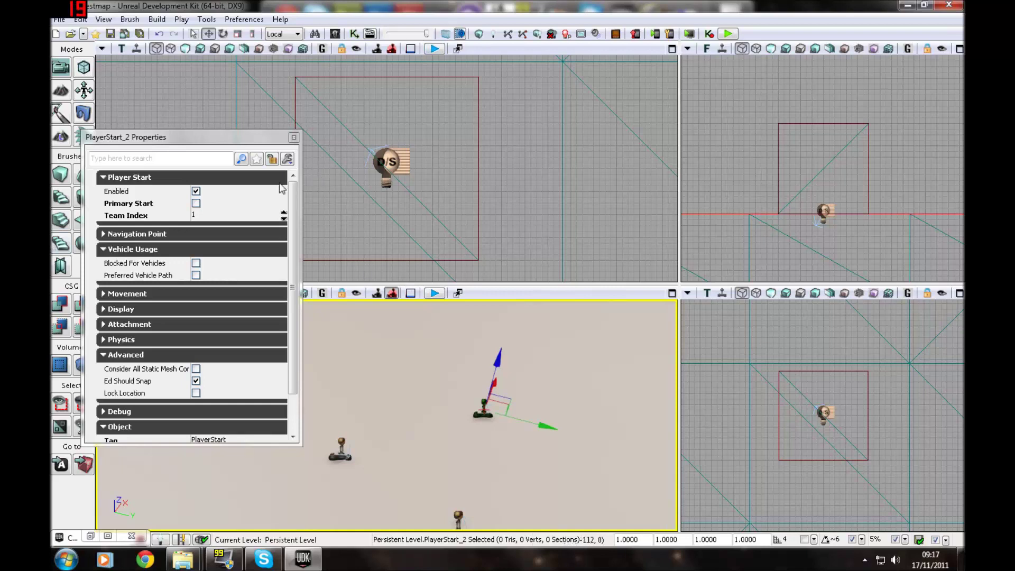
click(293, 138)
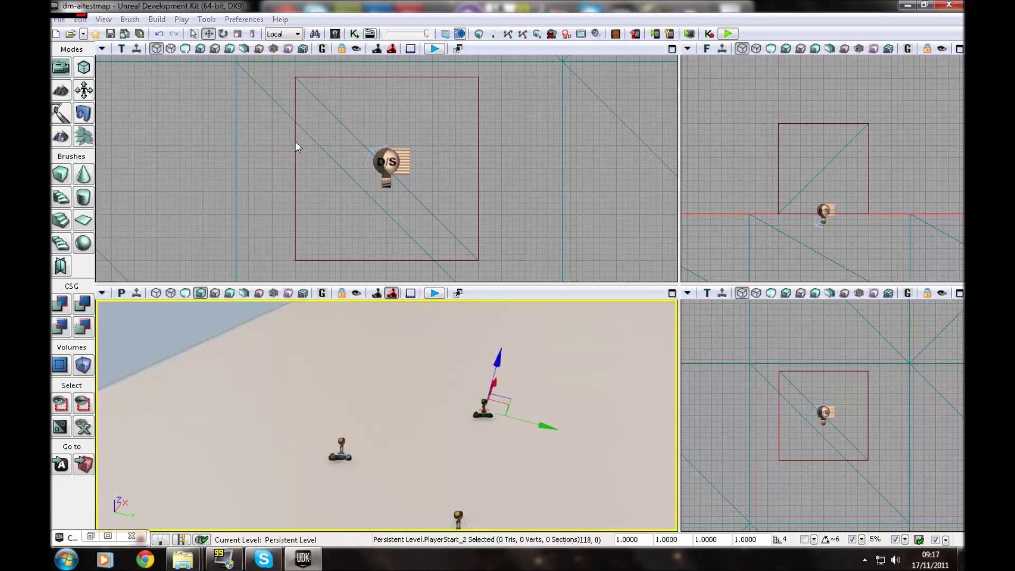
- Place UTAmmo_LinkGun and UTAmmo_ShockRifle actors from the Ammo pickup classes in a row on the floor near the PathNode
right_drag(370, 417, 474, 423)
double_click(71, 539)
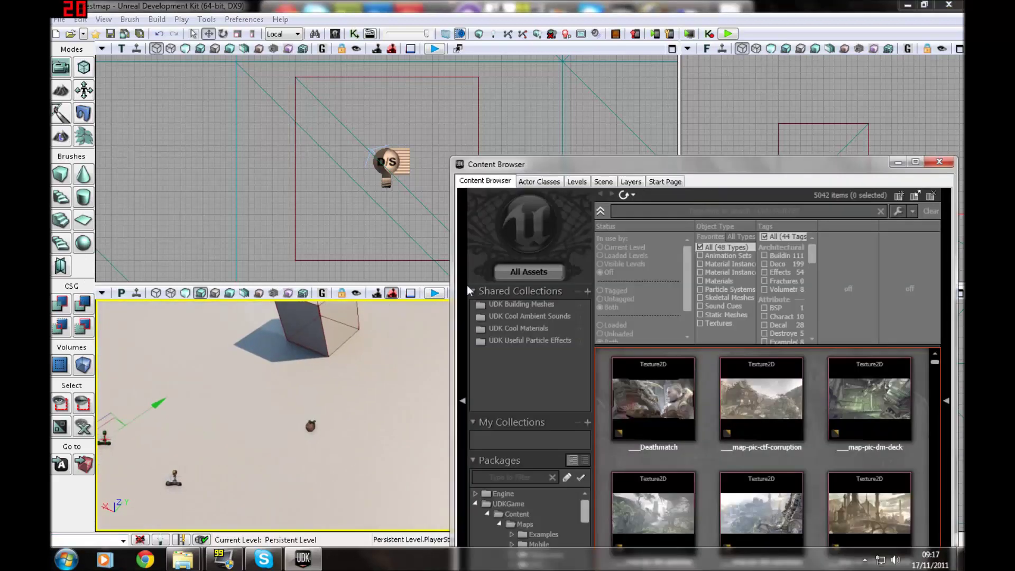
click(529, 182)
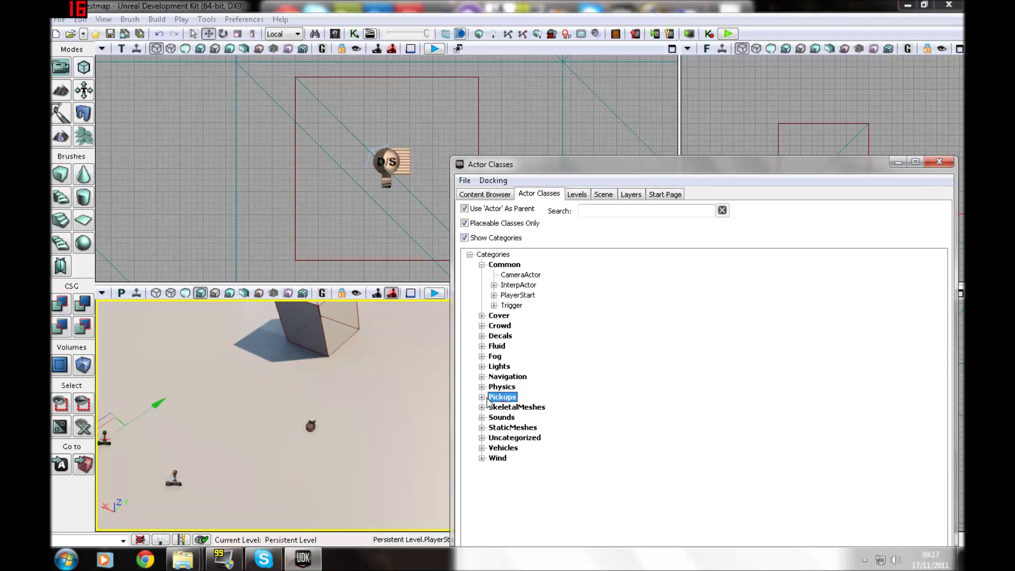
click(486, 399)
double_click(512, 412)
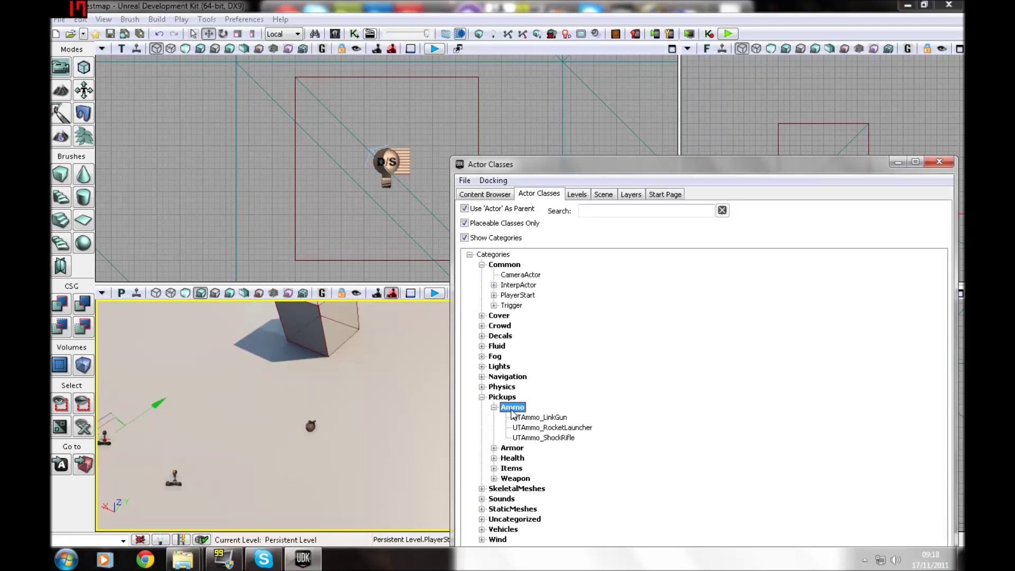
drag(539, 417, 376, 439)
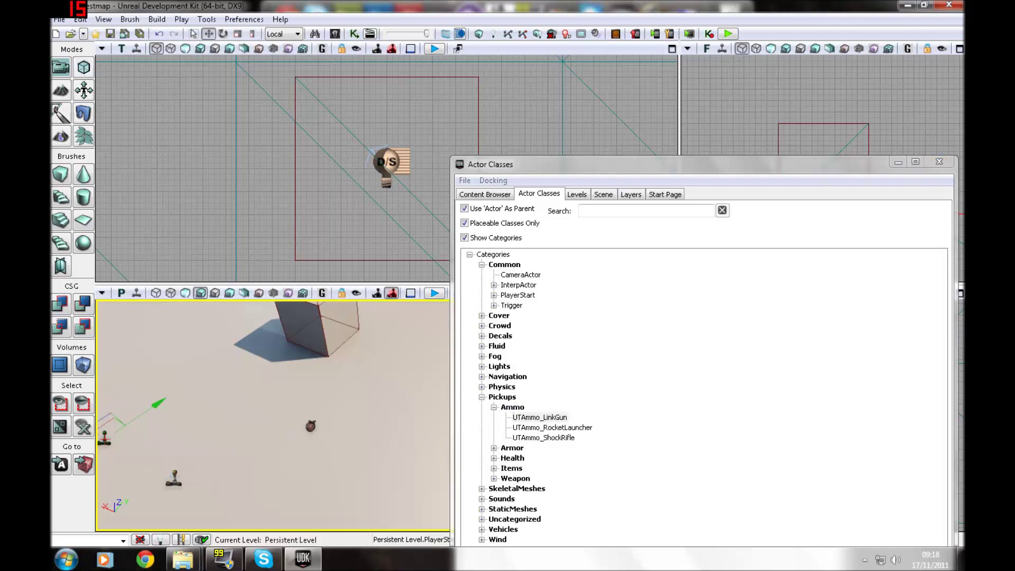
drag(576, 432, 423, 458)
click(566, 439)
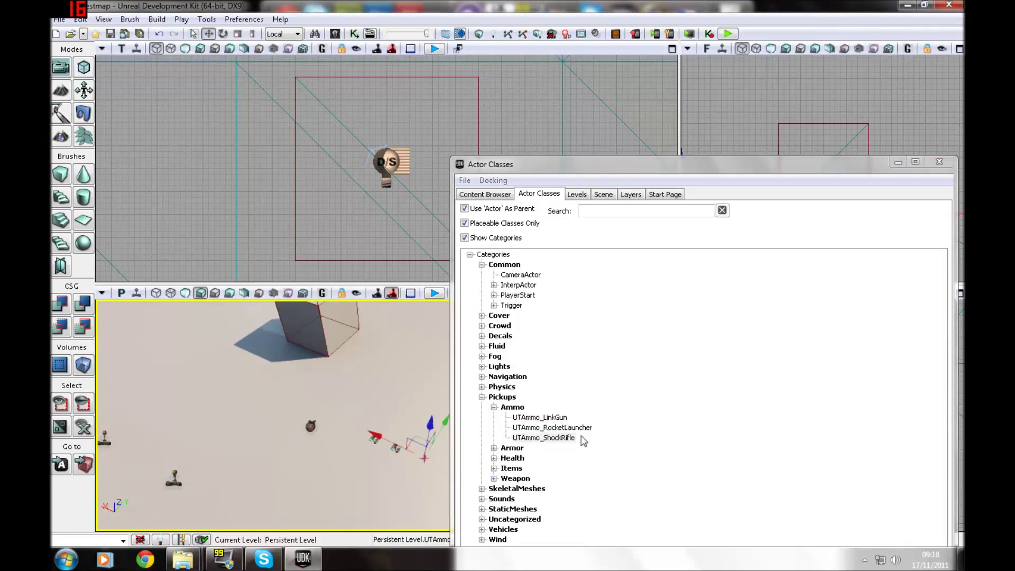
- Delete the duplicate link gun ammo, put a UTAmmo_RocketLauncher in its place, and minimize the Actor Classes window
right_drag(423, 458, 486, 487)
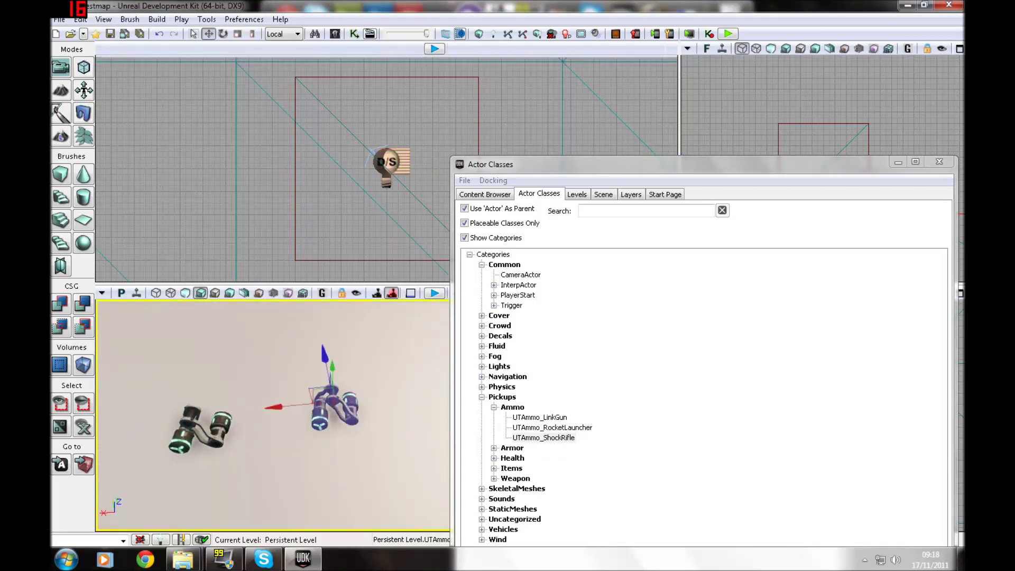
key(Delete)
click(553, 428)
drag(351, 417, 346, 412)
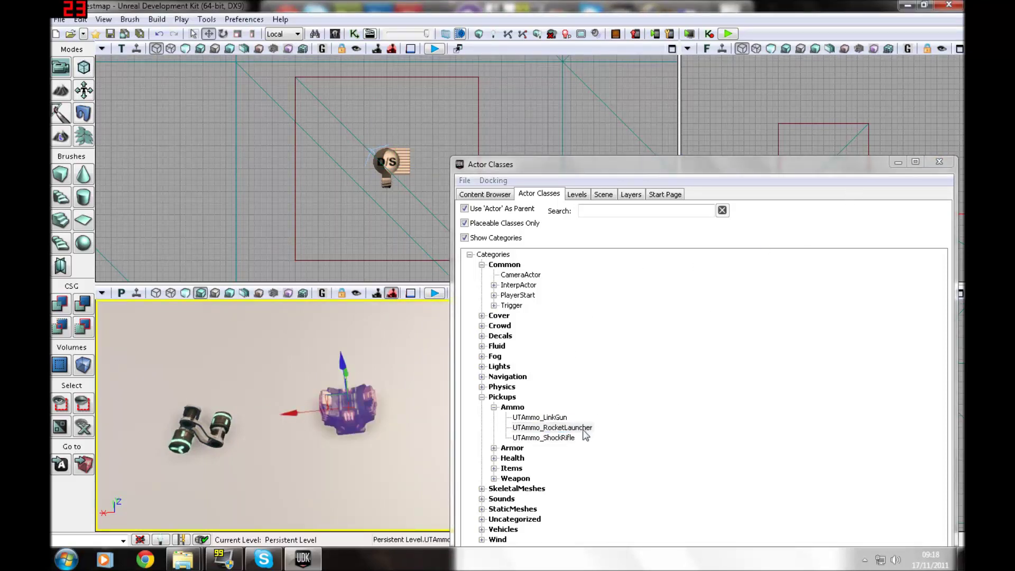
click(899, 163)
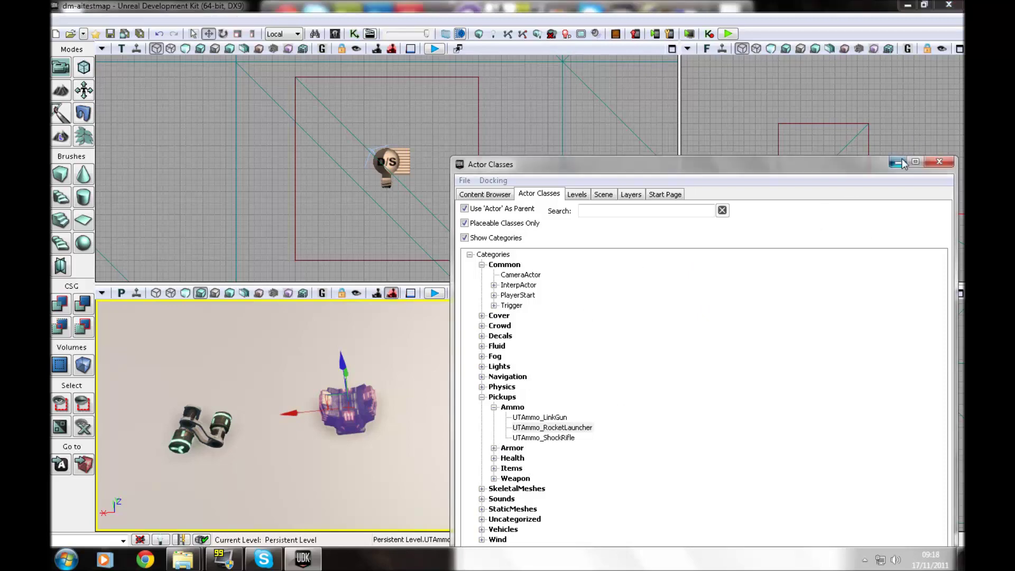
- Play the map in the perspective view, walk around the ammo pickups to inspect them, and exit the game
click(434, 294)
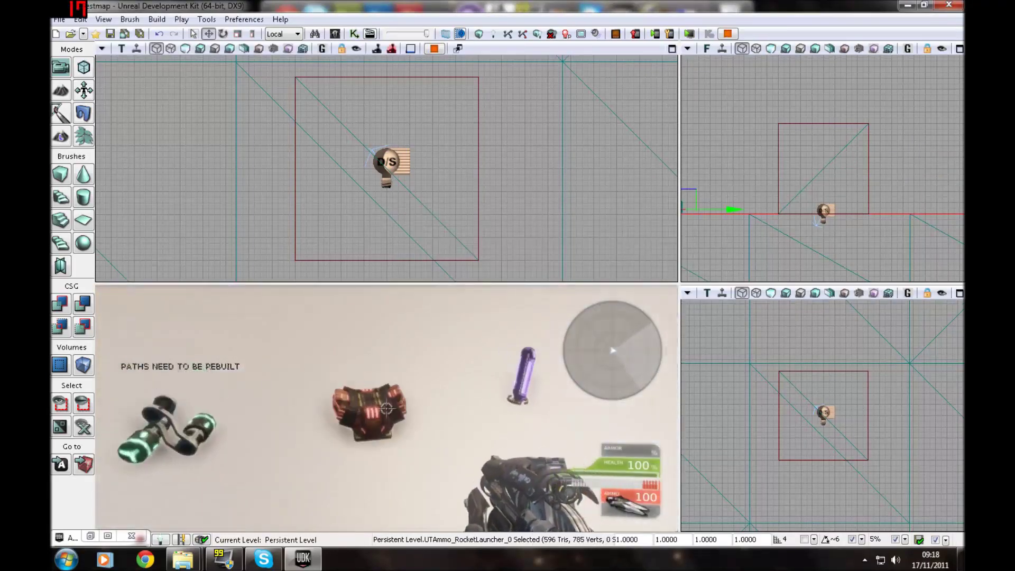
key(a)
key(w)
key(d)
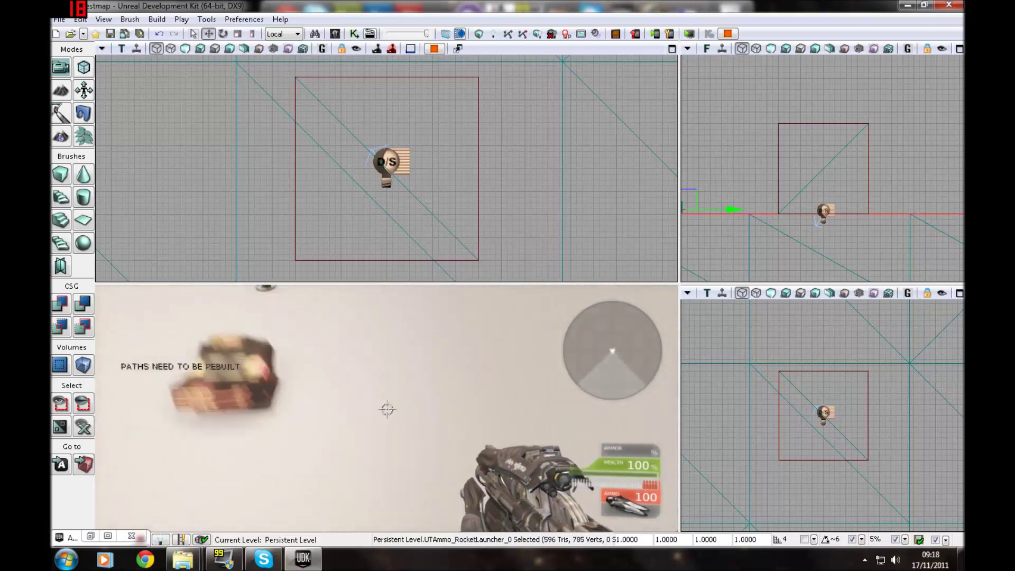
key(s)
key(w)
key(w)
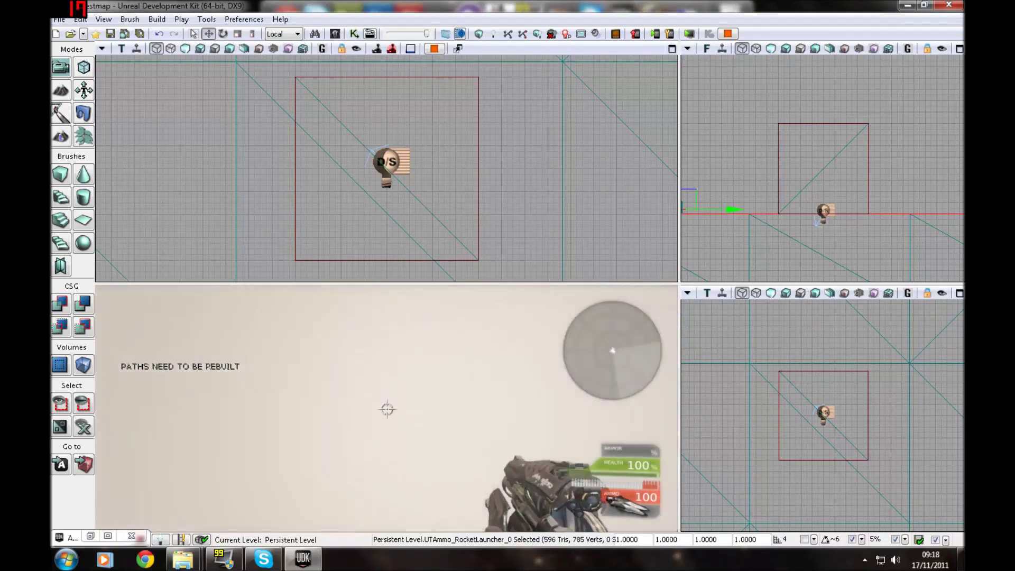
key(w)
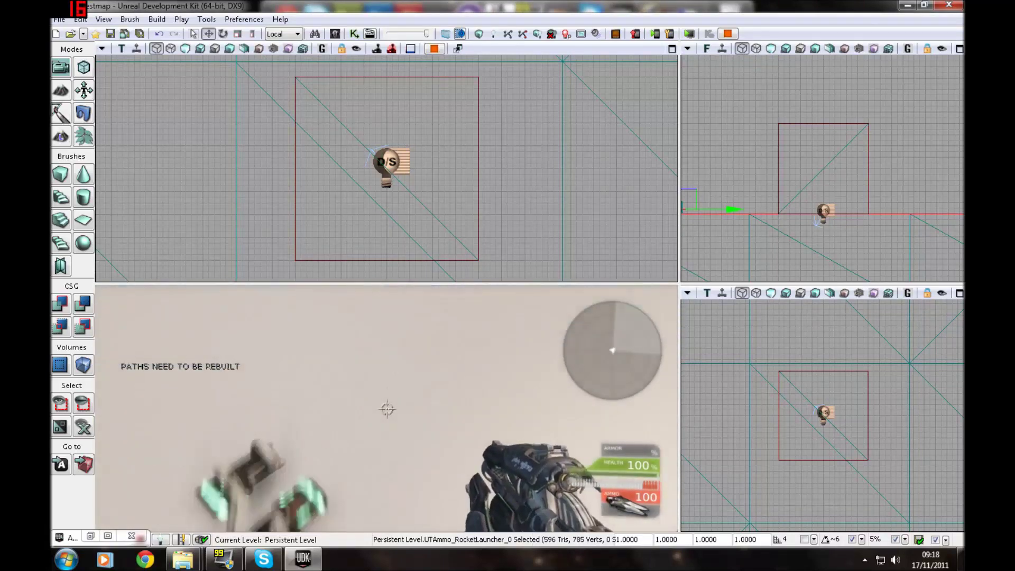
key(s)
key(s)
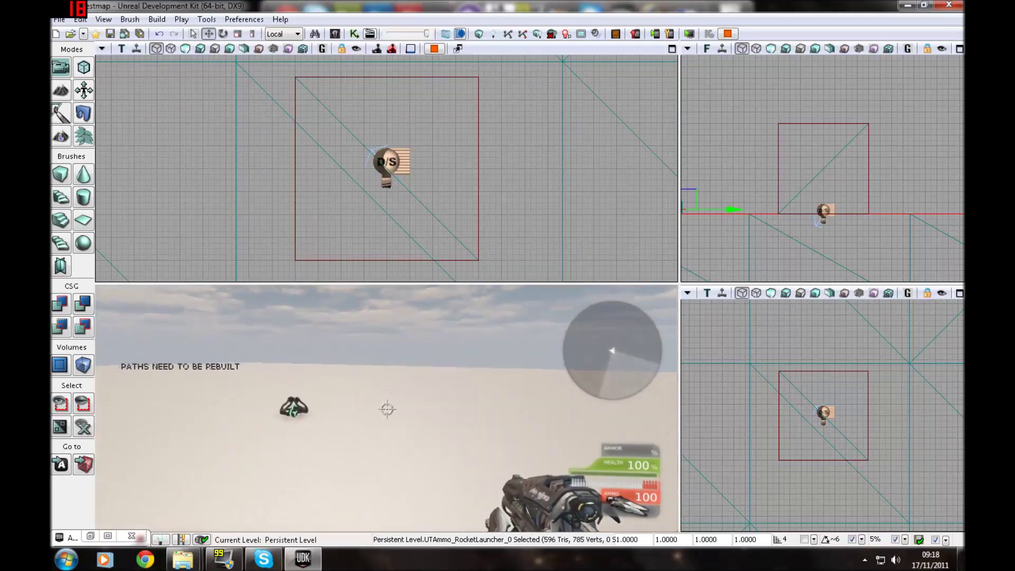
key(Escape)
- Place a UTWeaponPickupFactory from the Weapon pickup classes on the floor near the ammo pickups and minimize the class browser
mouse_move(183, 559)
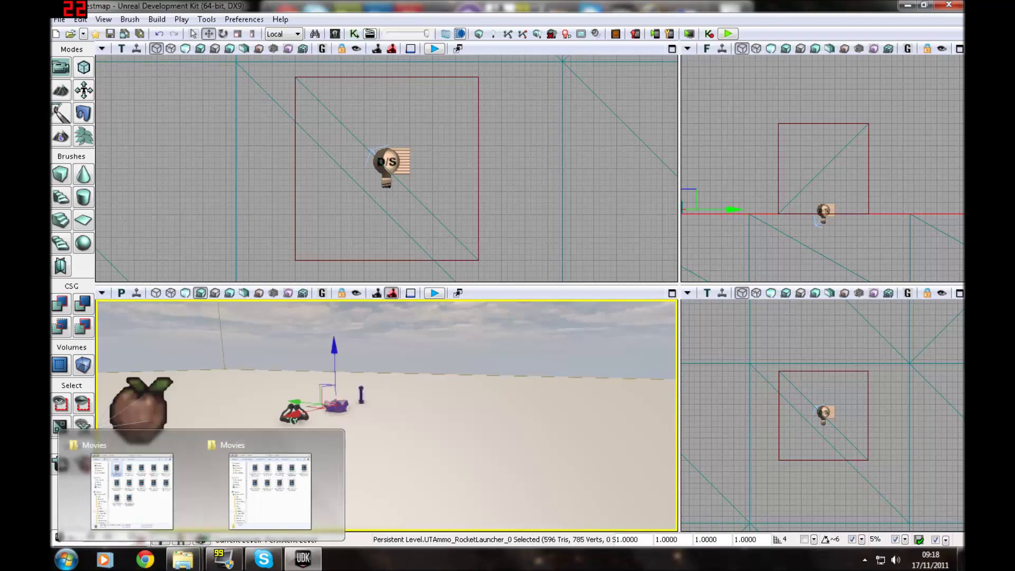
right_drag(317, 418, 98, 505)
key(s)
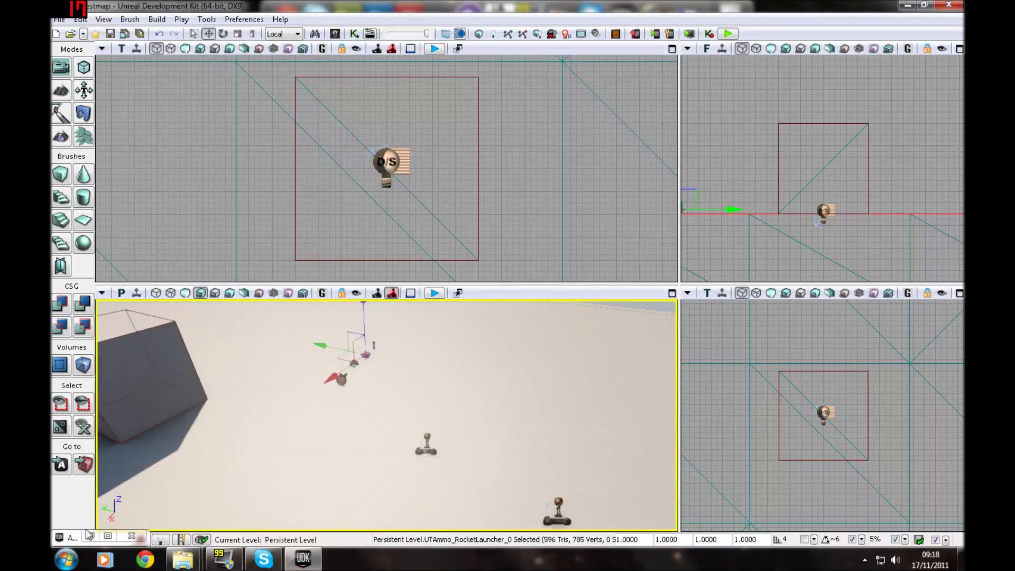
click(92, 538)
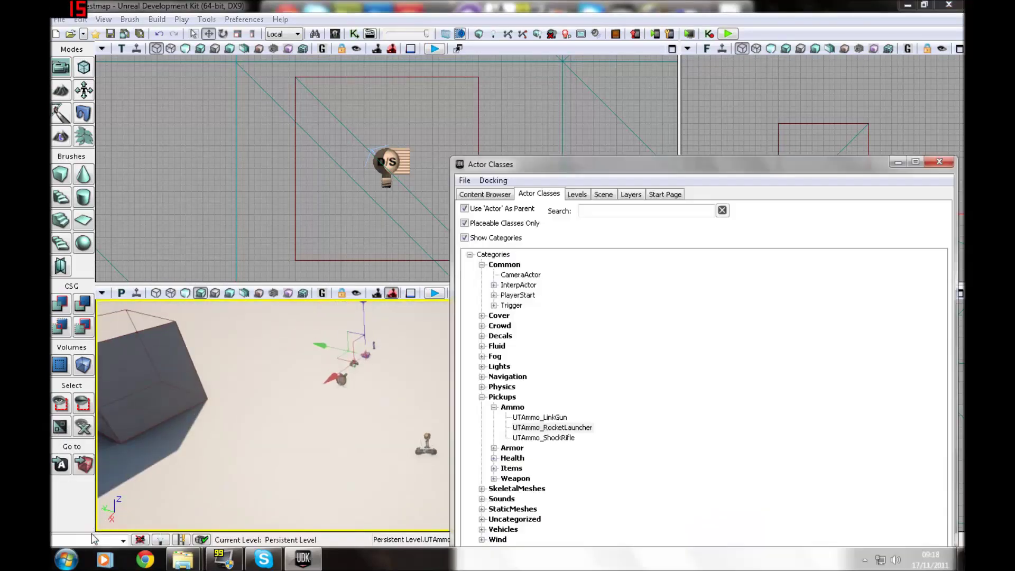
click(496, 479)
click(558, 500)
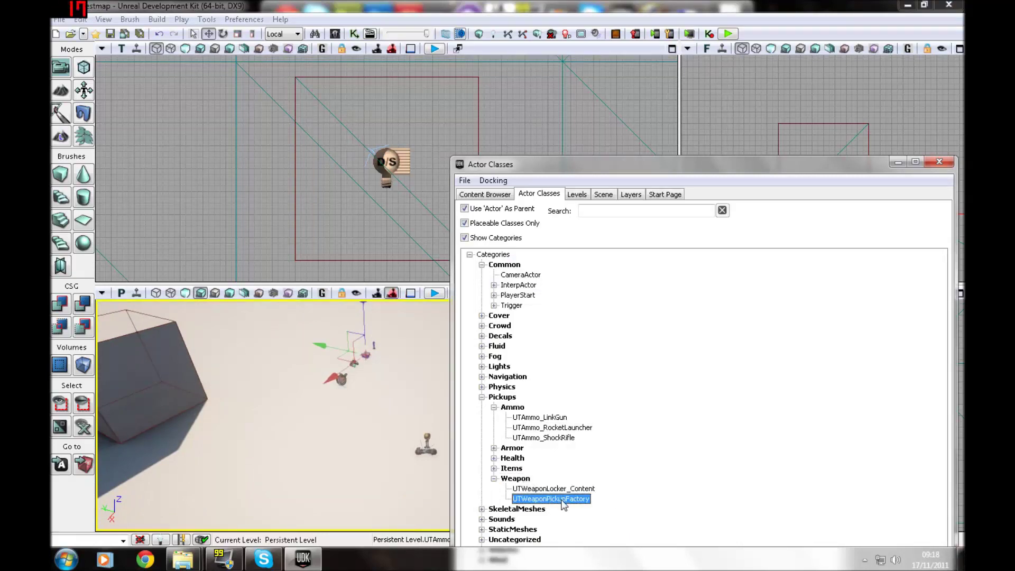
drag(379, 380, 380, 380)
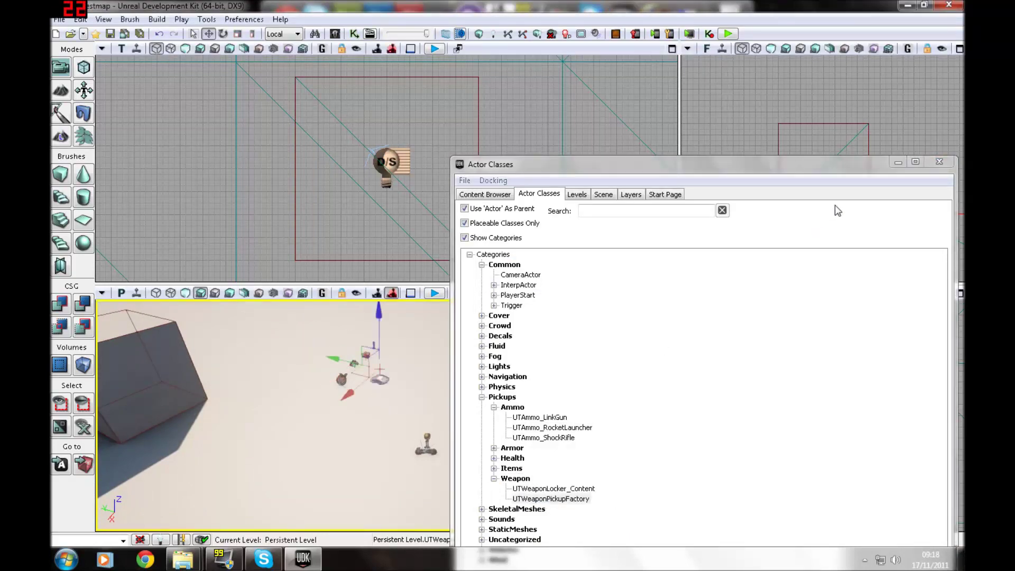
click(898, 162)
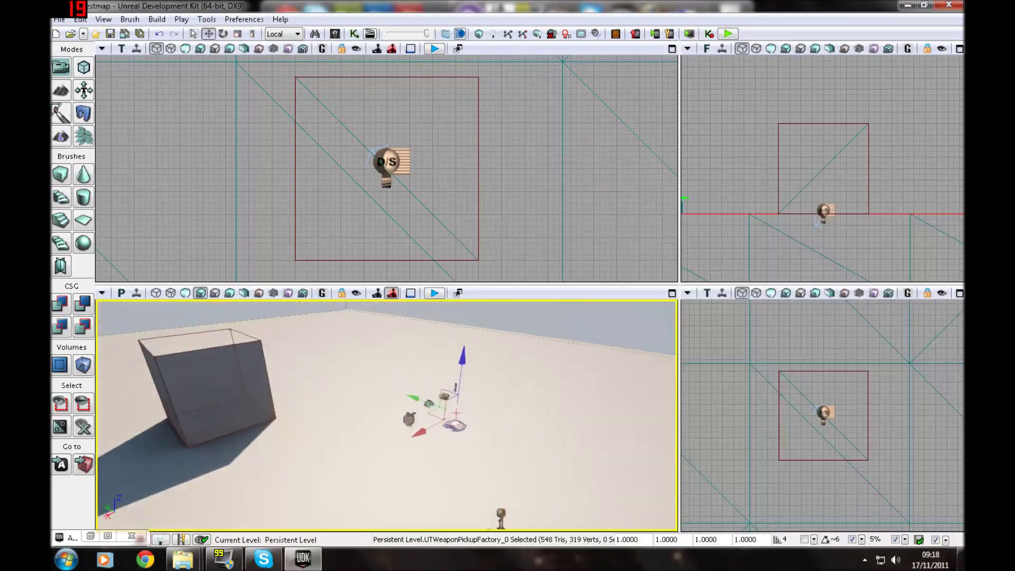
- Open the weapon pickup factory's properties and set its Weapon Pickup Class to UTWeap_ShockRifle
right_drag(339, 413, 407, 436)
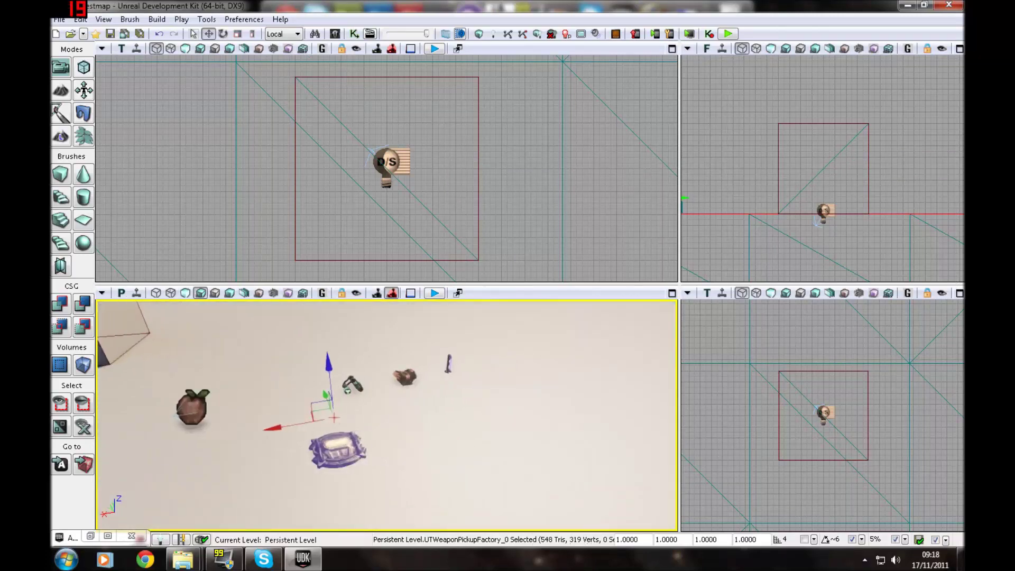
right_click(319, 438)
click(384, 11)
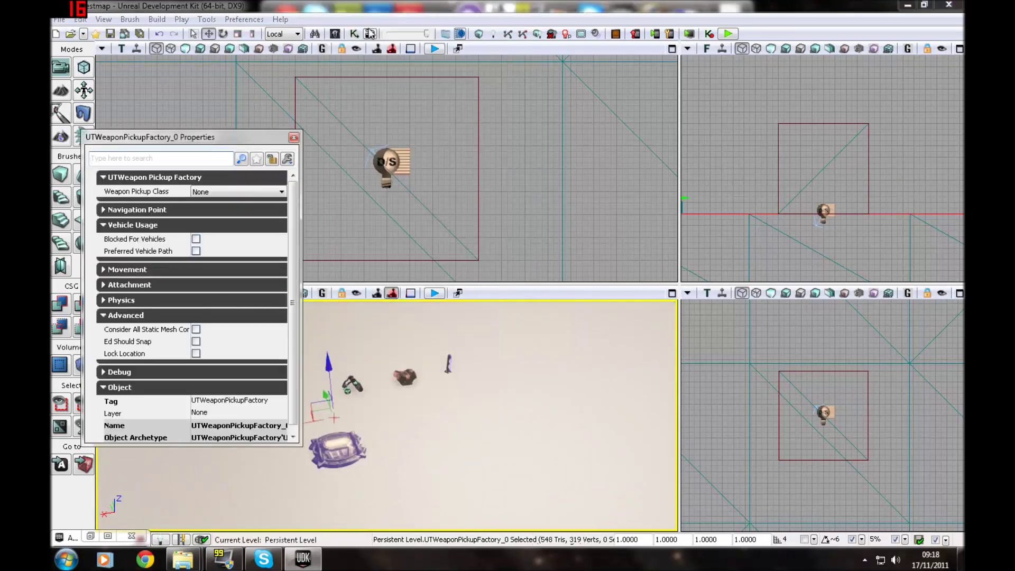
click(211, 192)
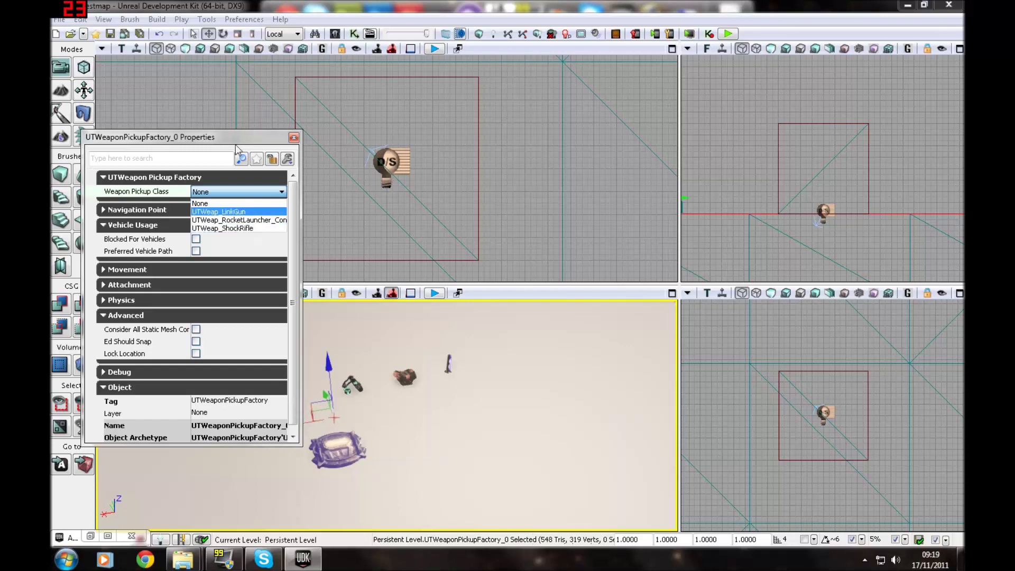
click(222, 228)
- Duplicate the weapon pickup factory beside the original along the X axis and set the copy's Weapon Pickup Class to UTWeap_RocketLauncher
right_click(349, 450)
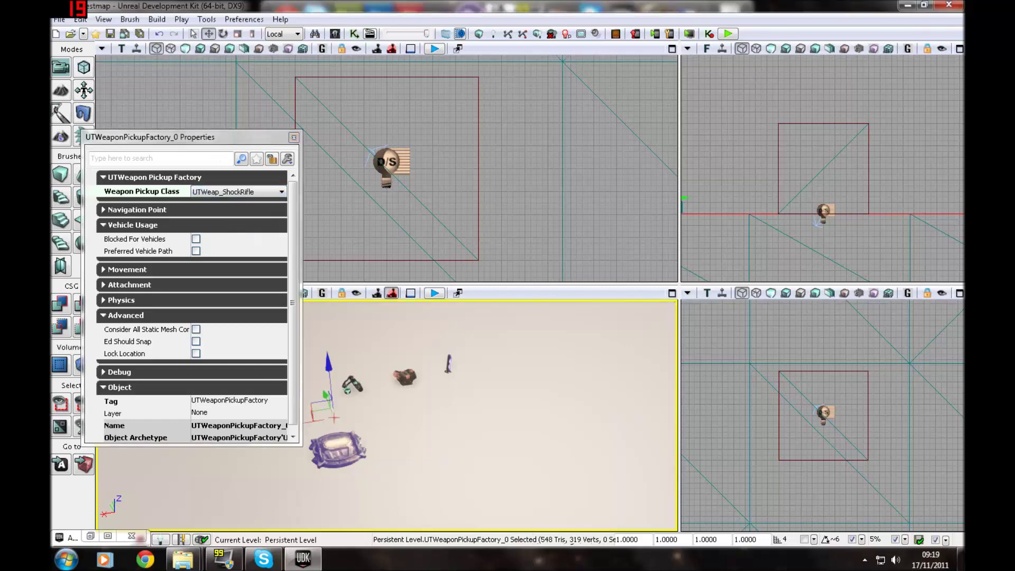
click(406, 102)
right_click(443, 464)
right_click(446, 468)
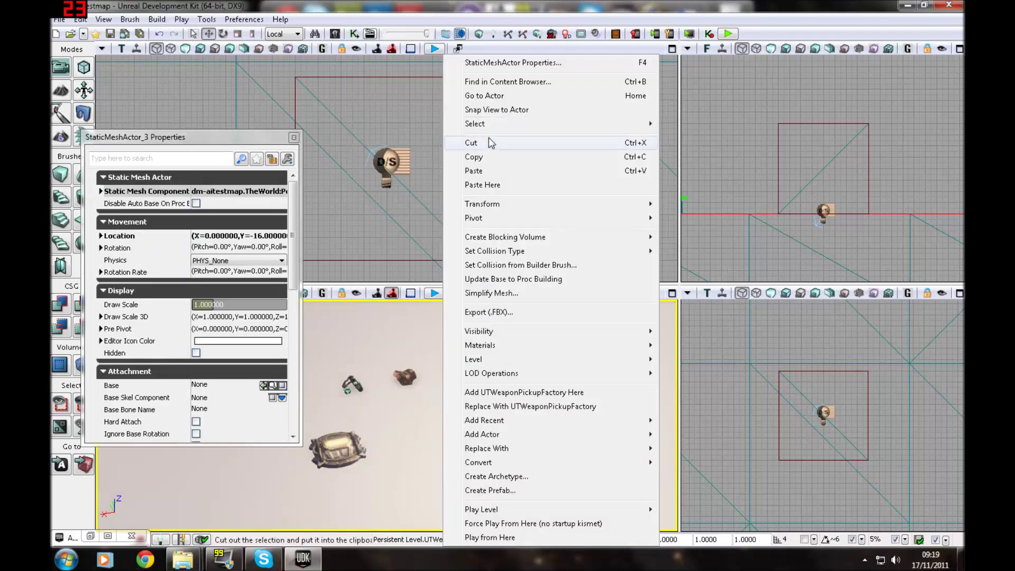
click(487, 169)
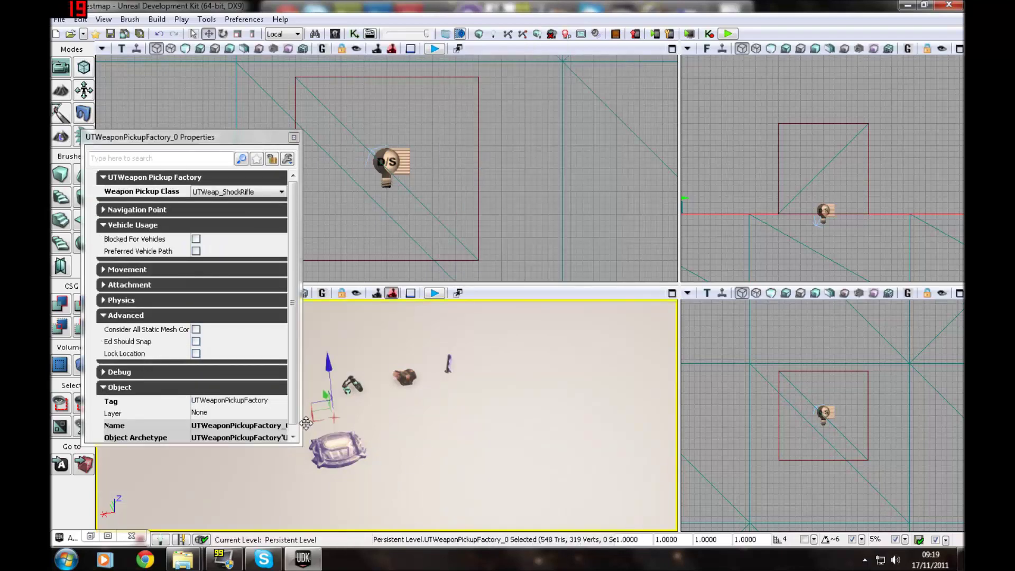
drag(306, 423, 387, 407)
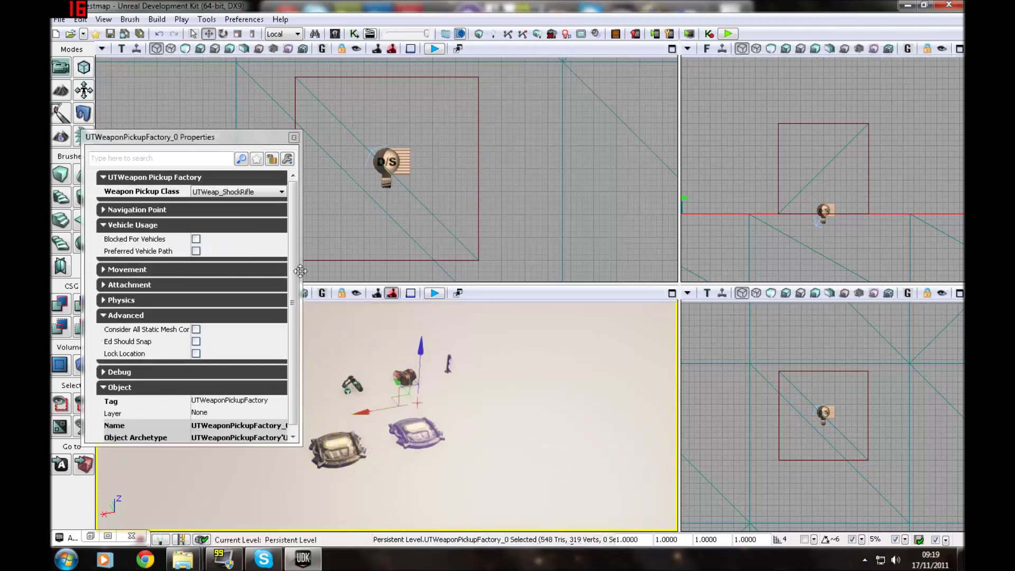
click(246, 192)
click(233, 211)
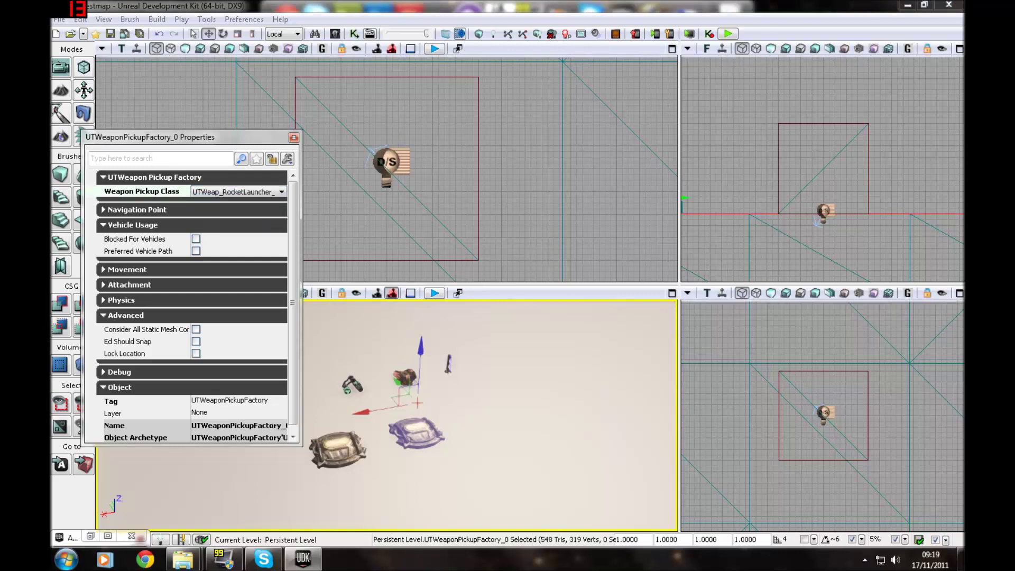
- Add a third weapon pickup factory to the row, set its Weapon Pickup Class to UTWeap_LinkGun, and close the properties window
right_click(373, 415)
key(Delete)
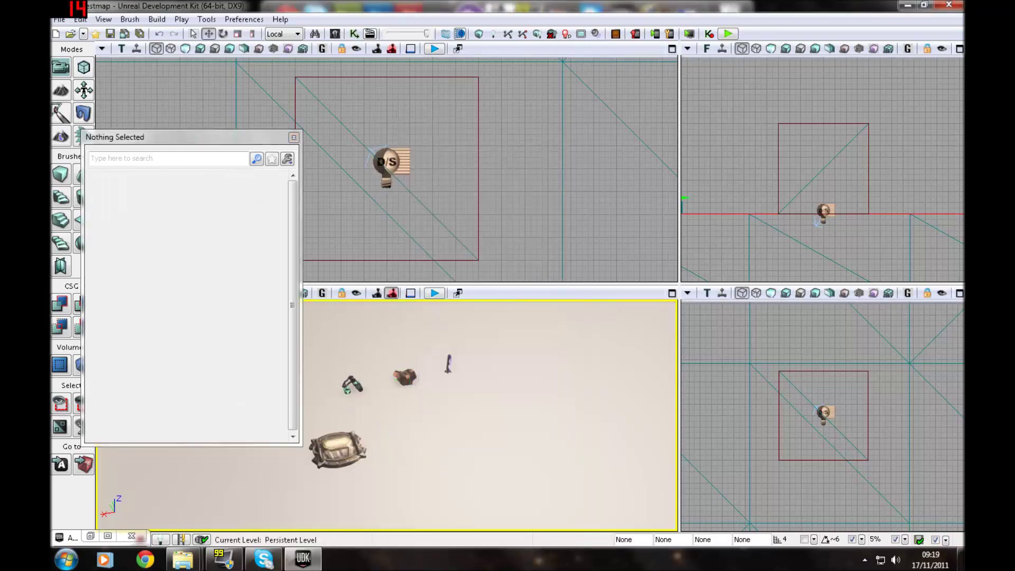
key(ctrl+z)
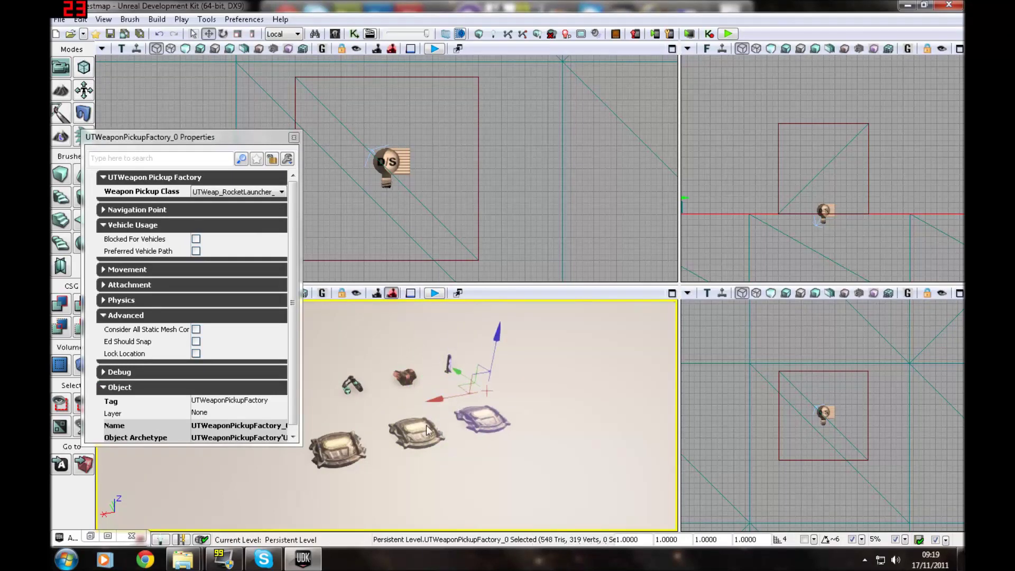
click(211, 193)
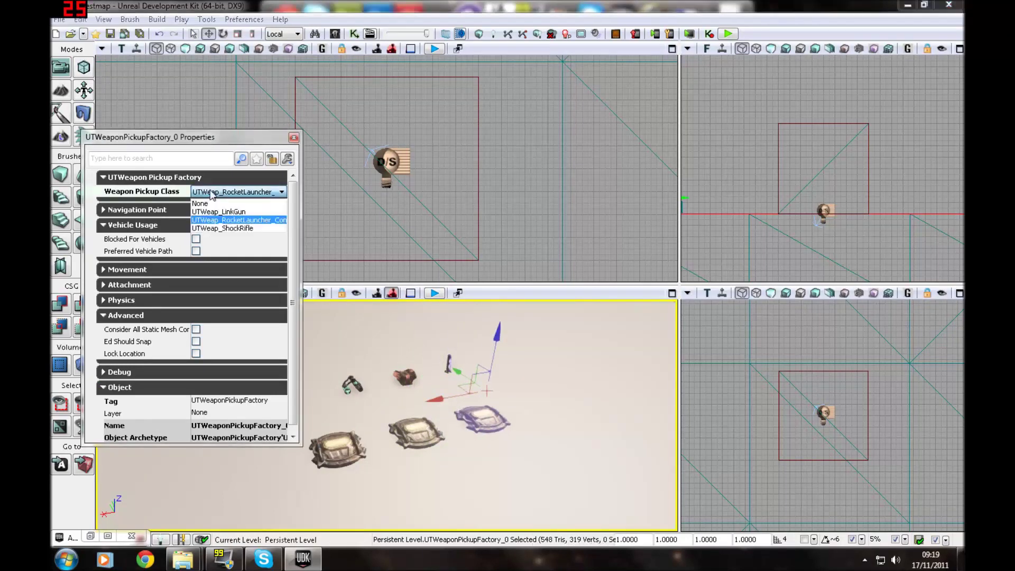
click(229, 213)
click(294, 139)
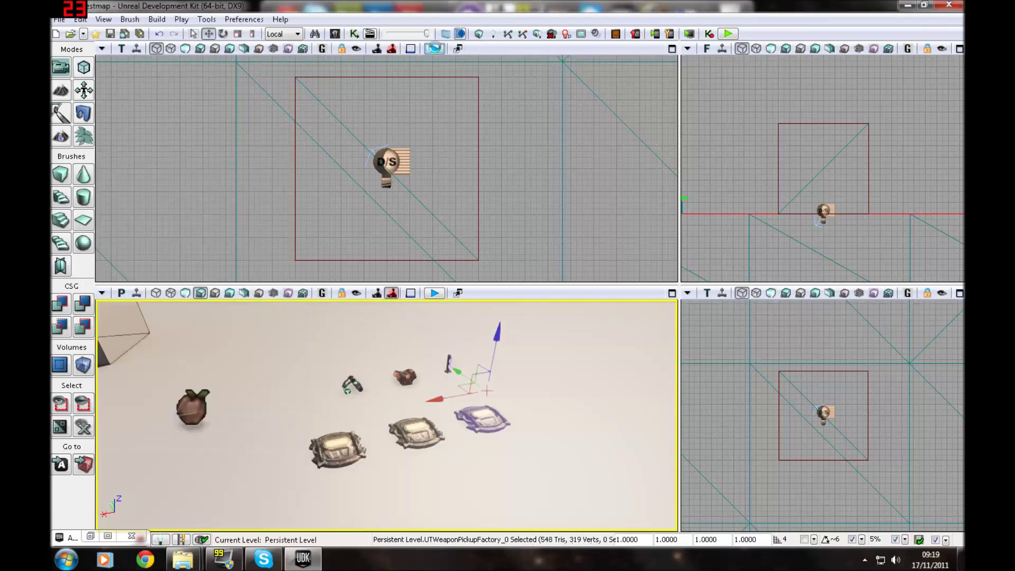
- Play the level in the viewport, pick up the shock rifle and test-fire it
click(434, 293)
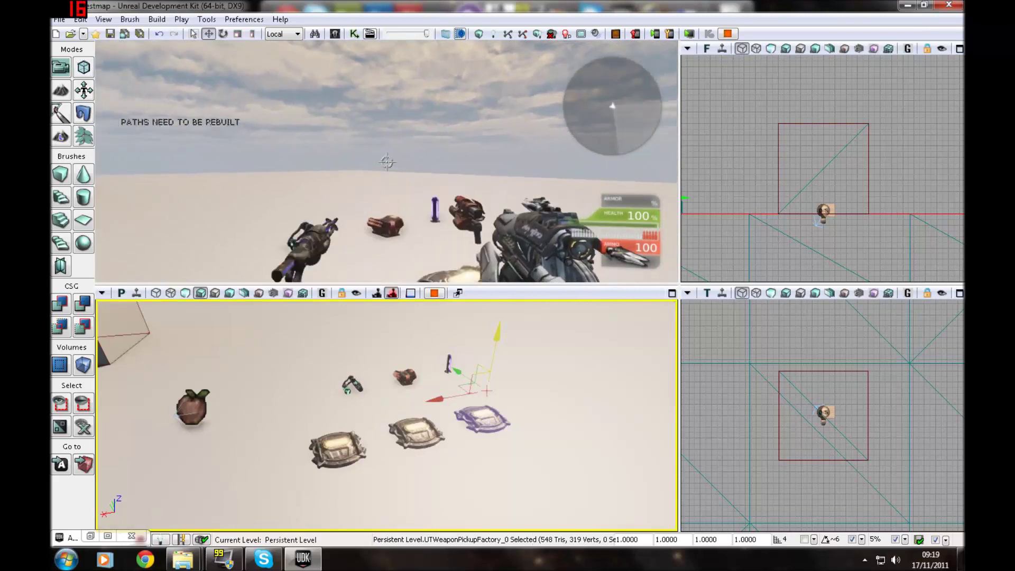
key(w)
click(387, 162)
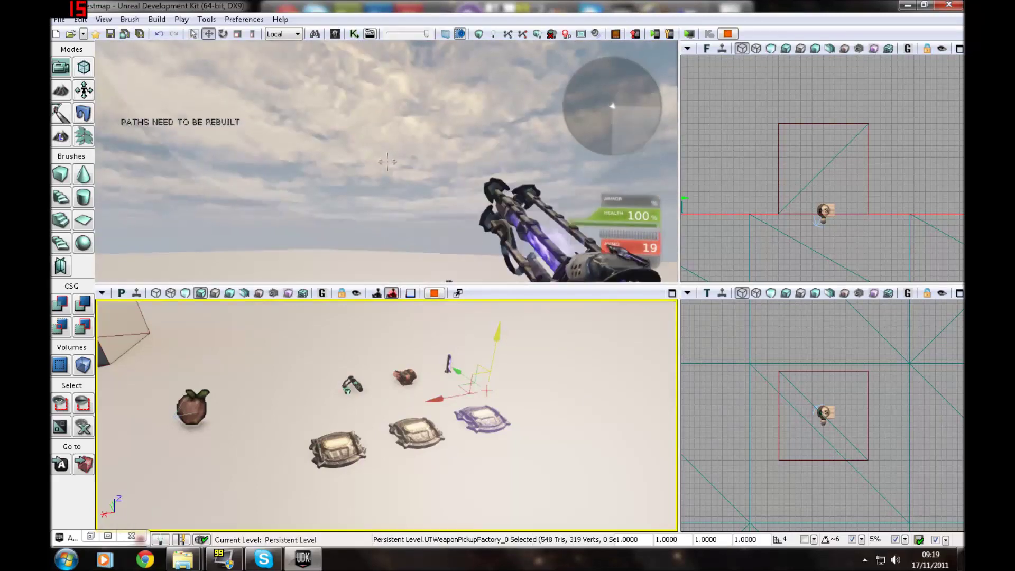
click(388, 162)
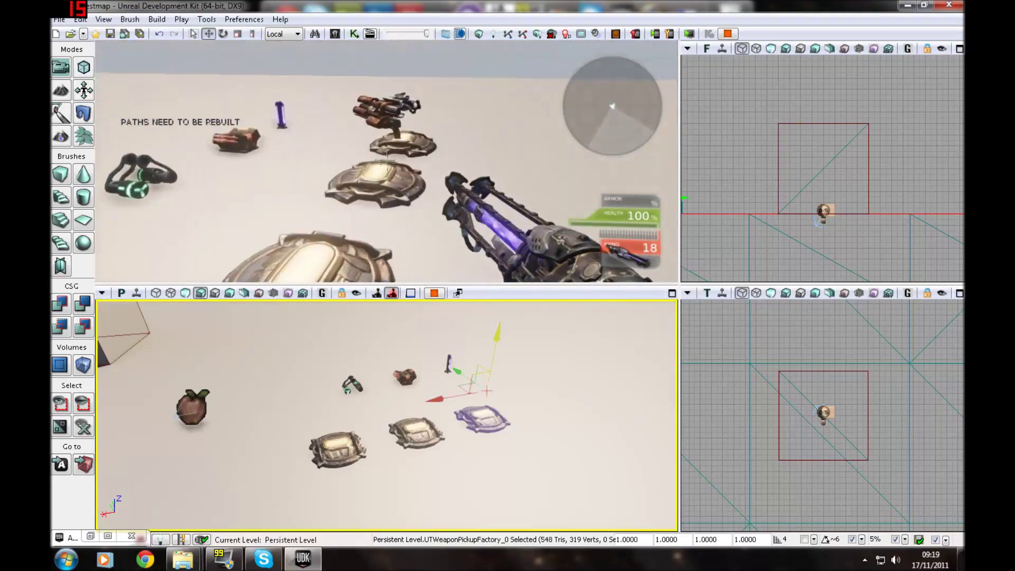
- Collect the rocket launcher, fire it at the cube, and walk back to inspect the weapon and ammo pickups
key(w)
click(388, 162)
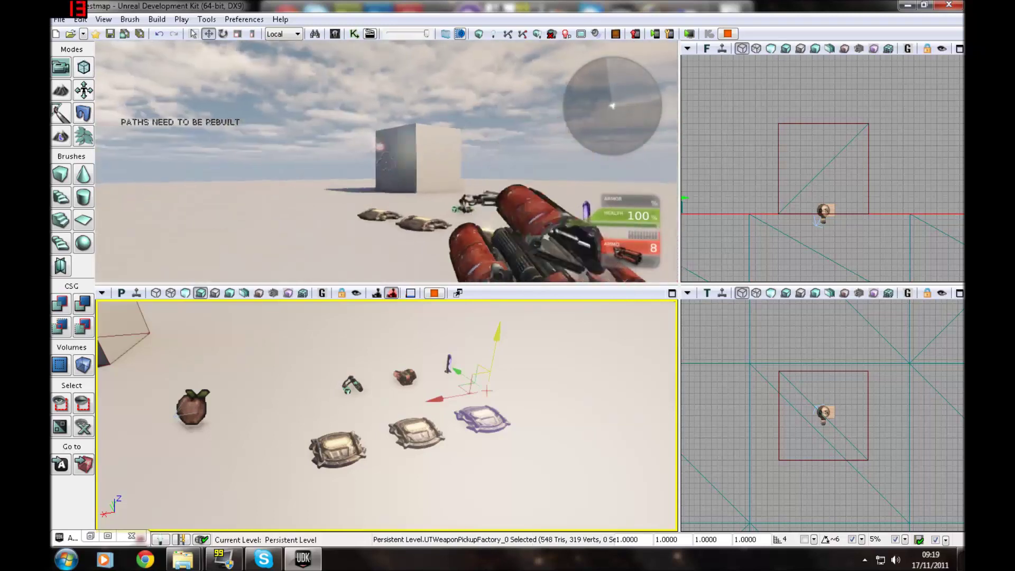
key(d)
click(386, 161)
click(386, 161)
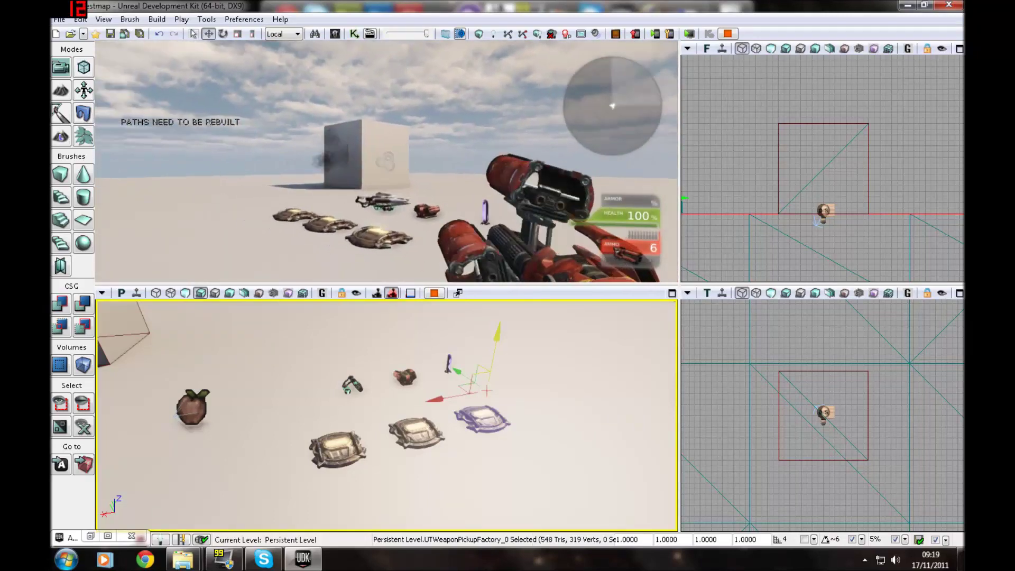
click(386, 161)
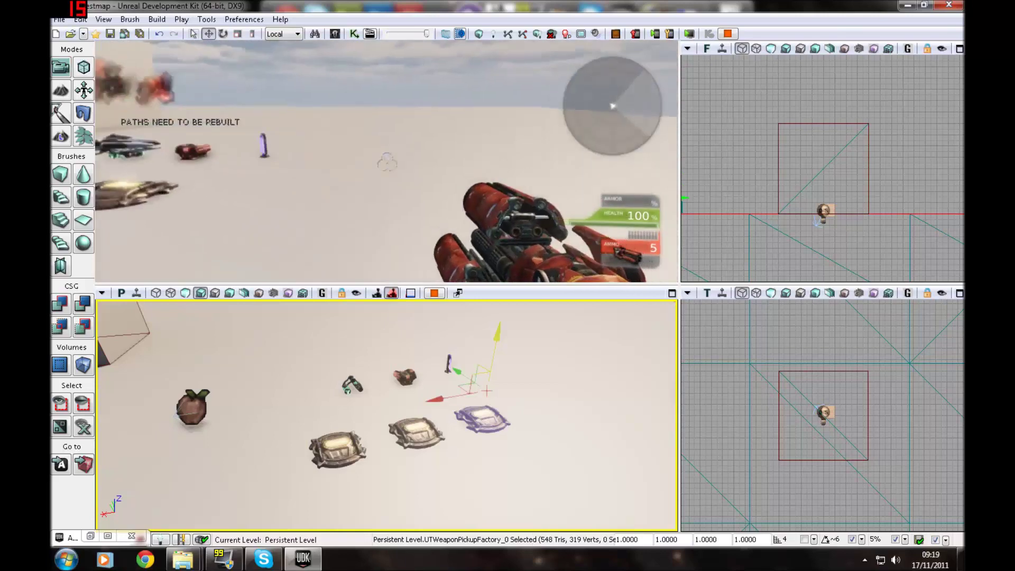
key(w)
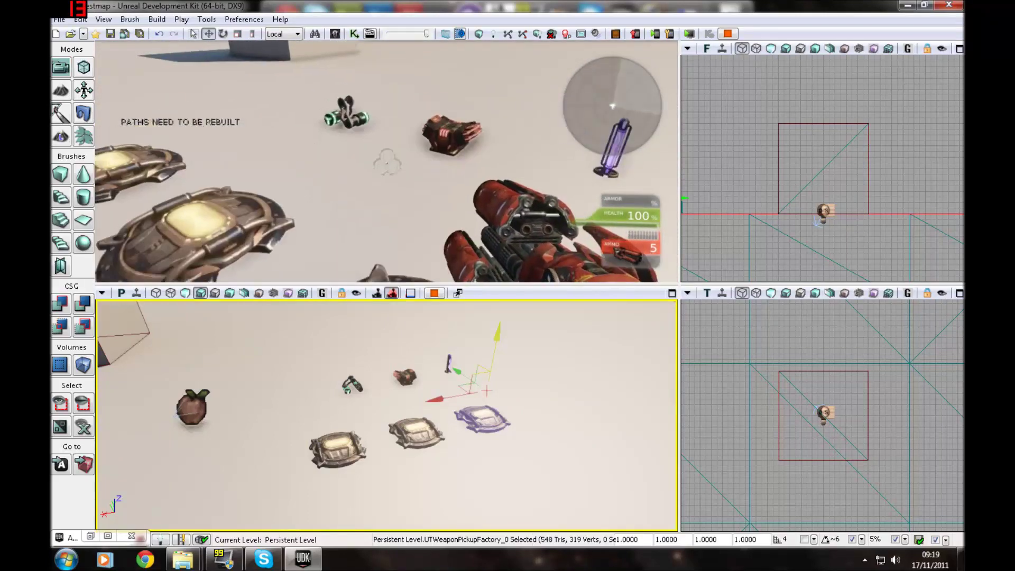
key(w)
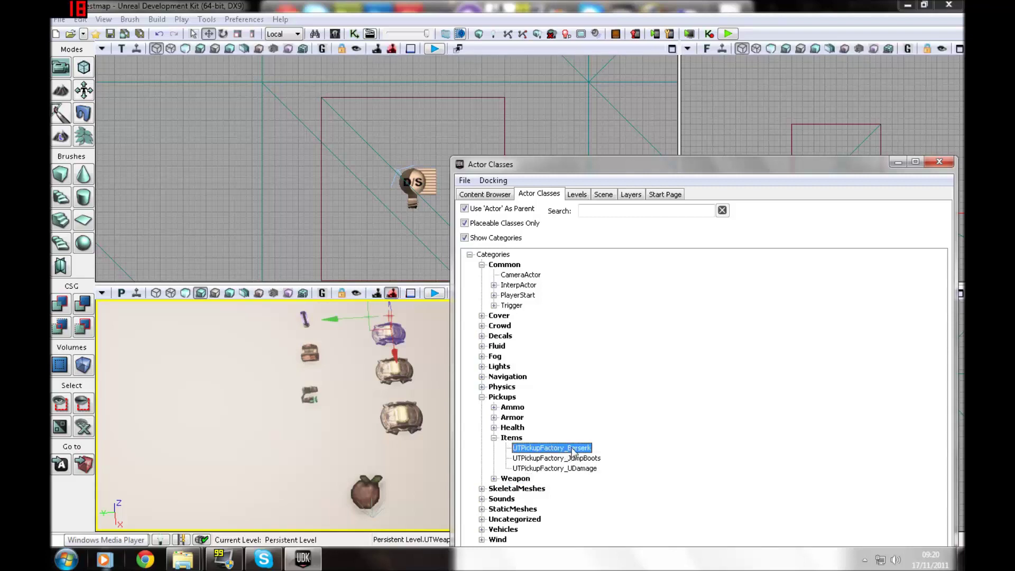
- Place UTPickupFactory_Berserk and UTPickupFactory_JumpBoots from the Items pickups on the floor beside the ammo row, removing the misplaced extra pickup
drag(244, 427, 243, 428)
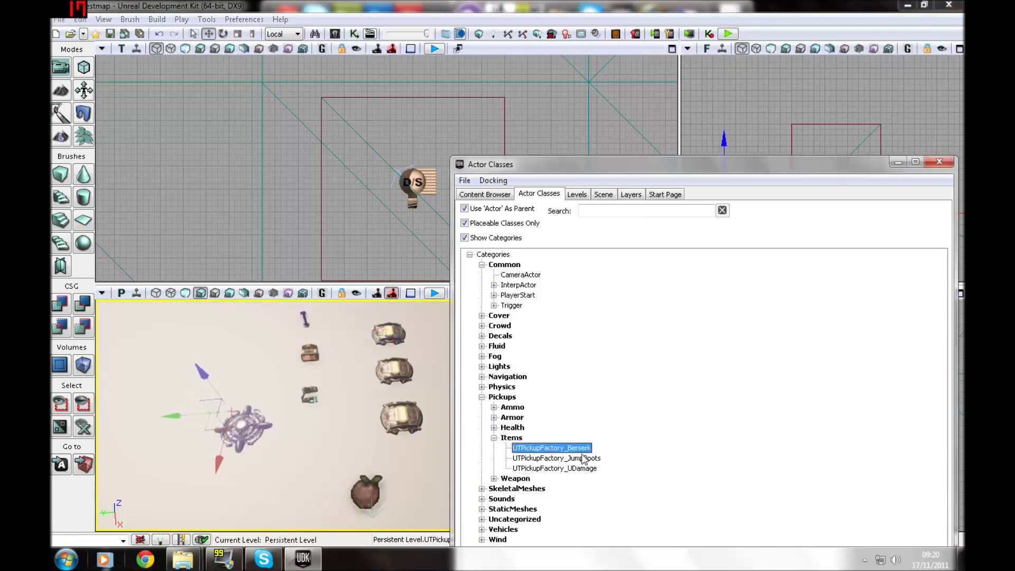
drag(326, 420, 327, 418)
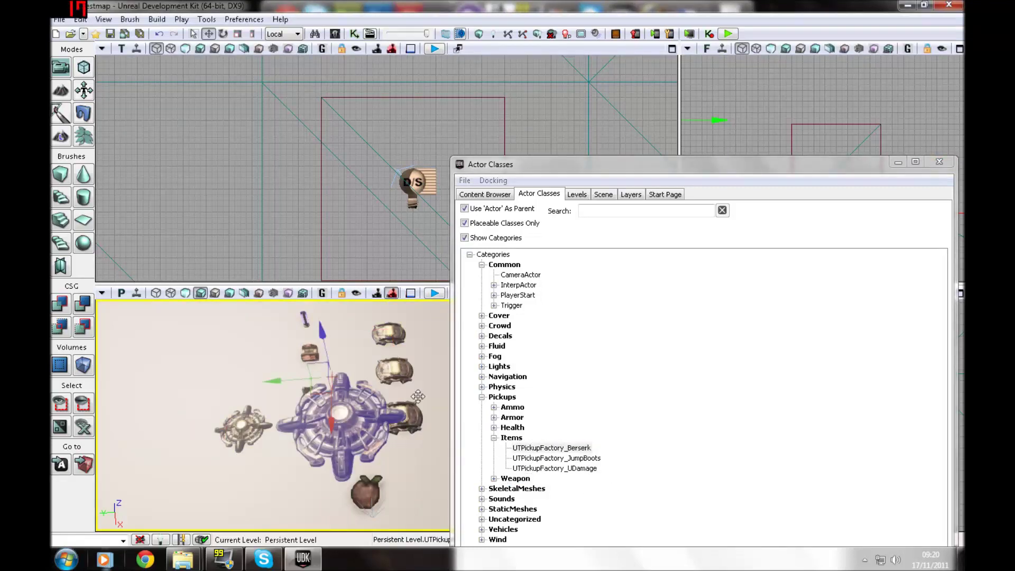
right_drag(327, 418, 359, 396)
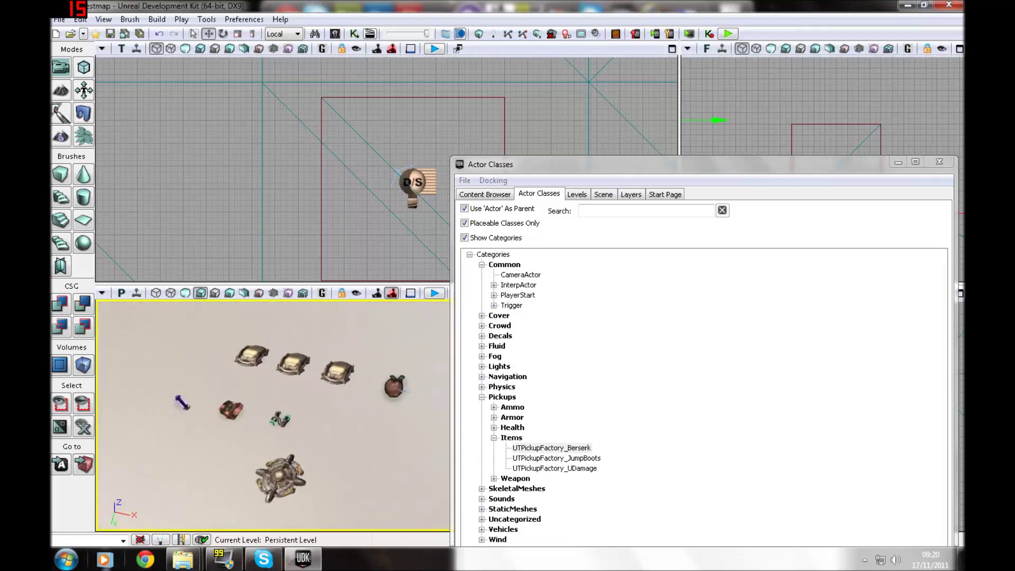
click(583, 460)
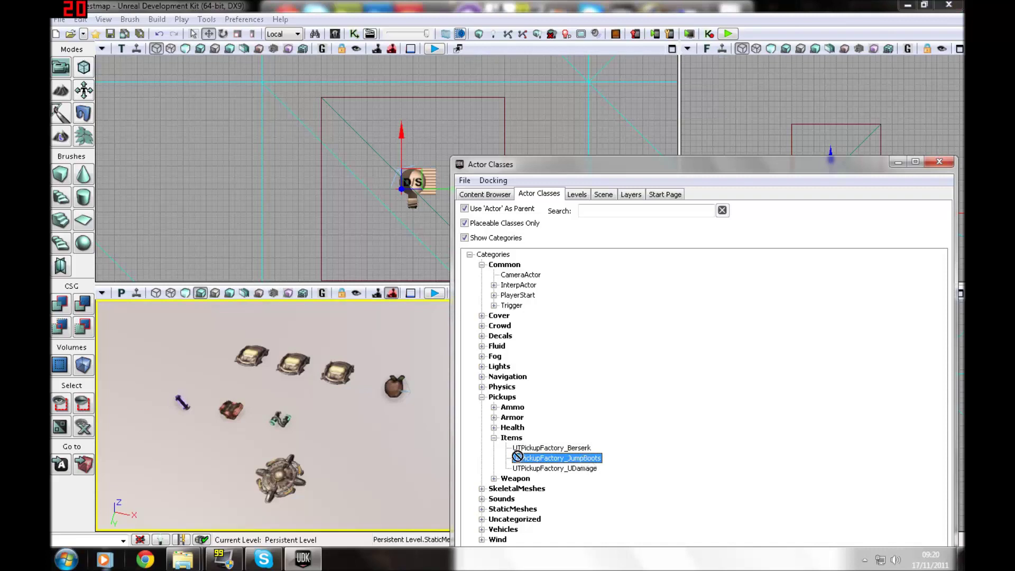
drag(179, 461, 215, 463)
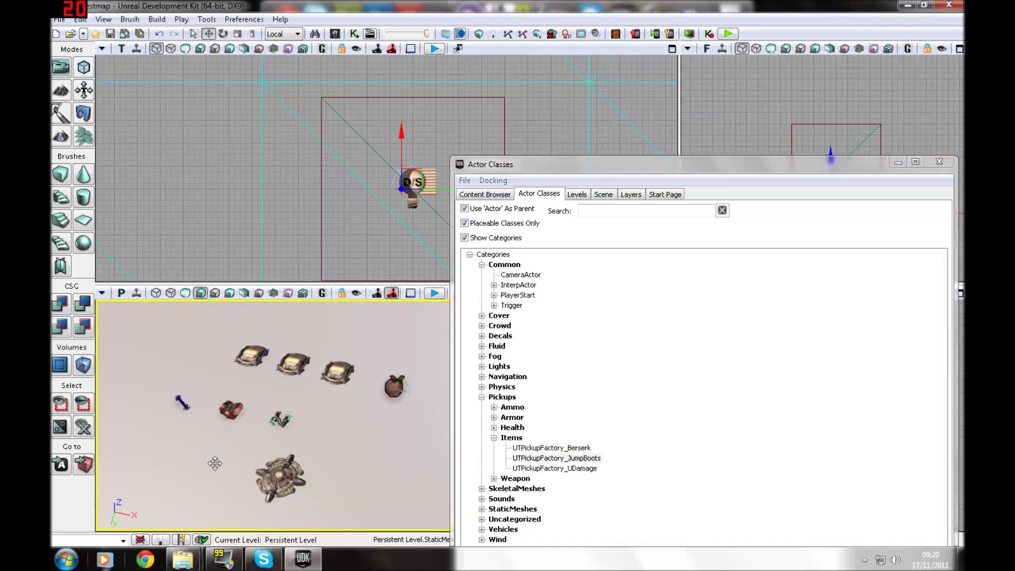
click(580, 448)
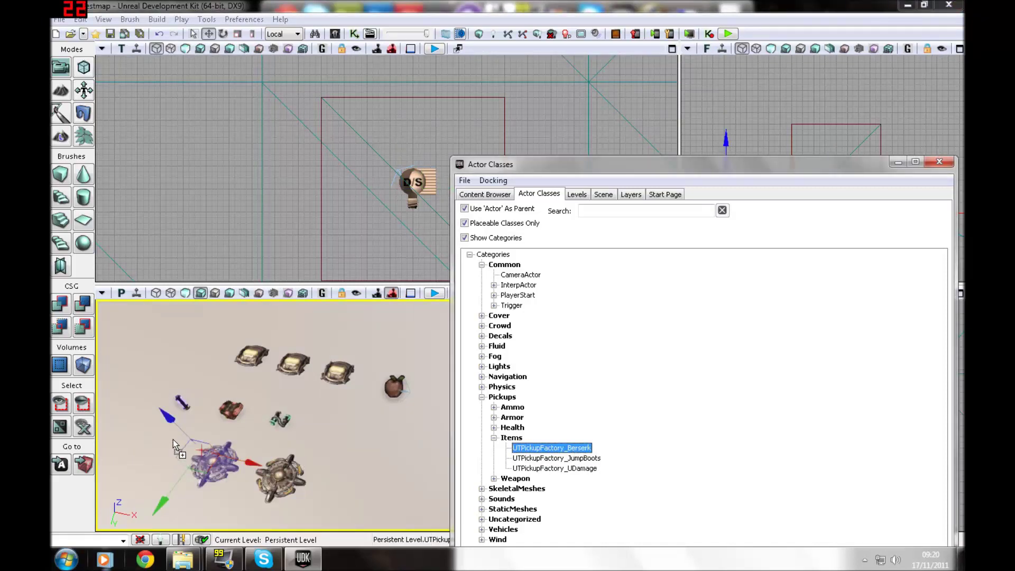
drag(173, 440, 173, 439)
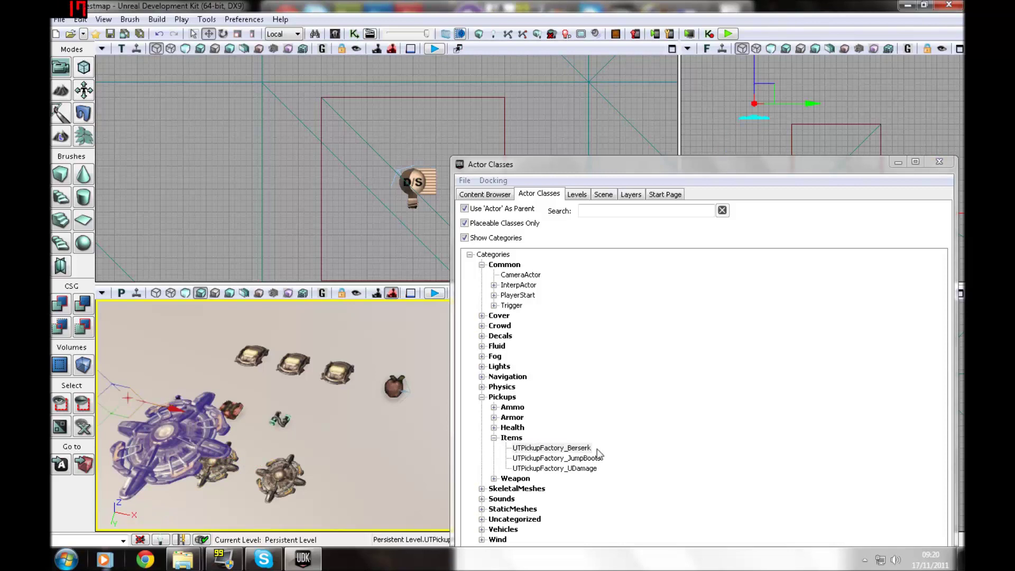
click(577, 449)
drag(124, 461, 166, 443)
key(Delete)
- Place another UTPickupFactory_Berserk on the floor at the purple ammo end of the item row and close the class browser
right_drag(166, 443, 166, 443)
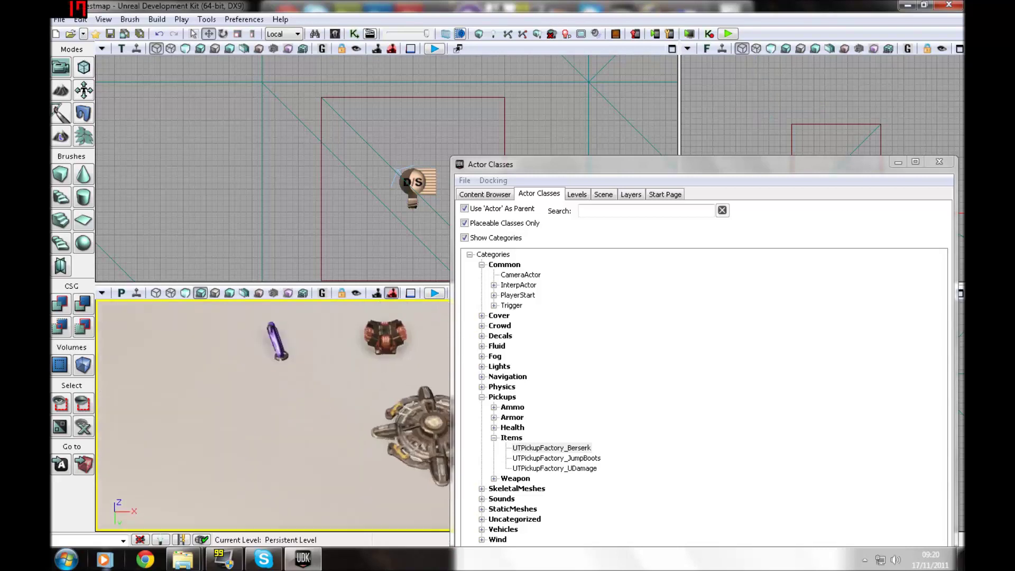
click(576, 453)
drag(295, 449, 296, 449)
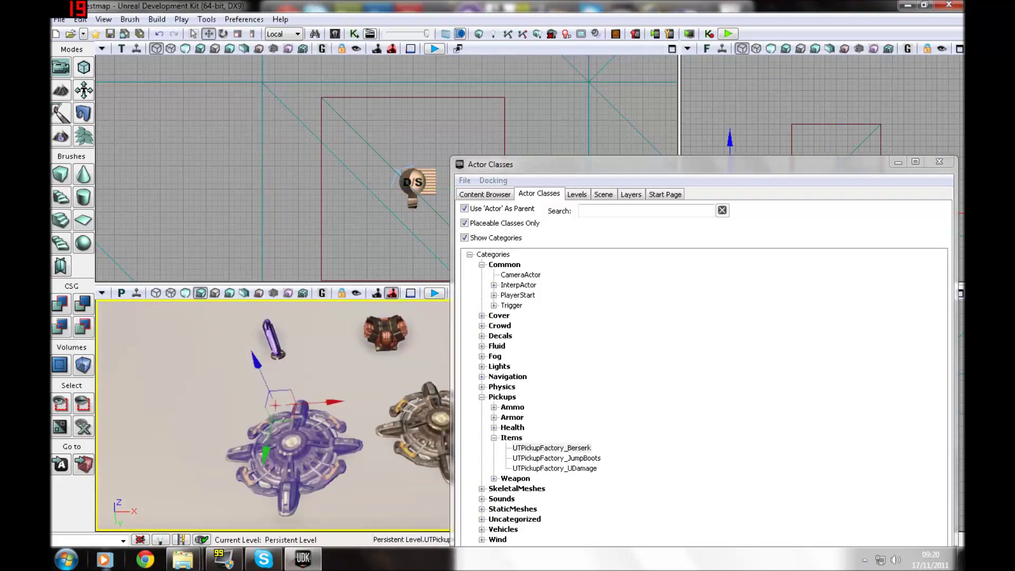
click(939, 161)
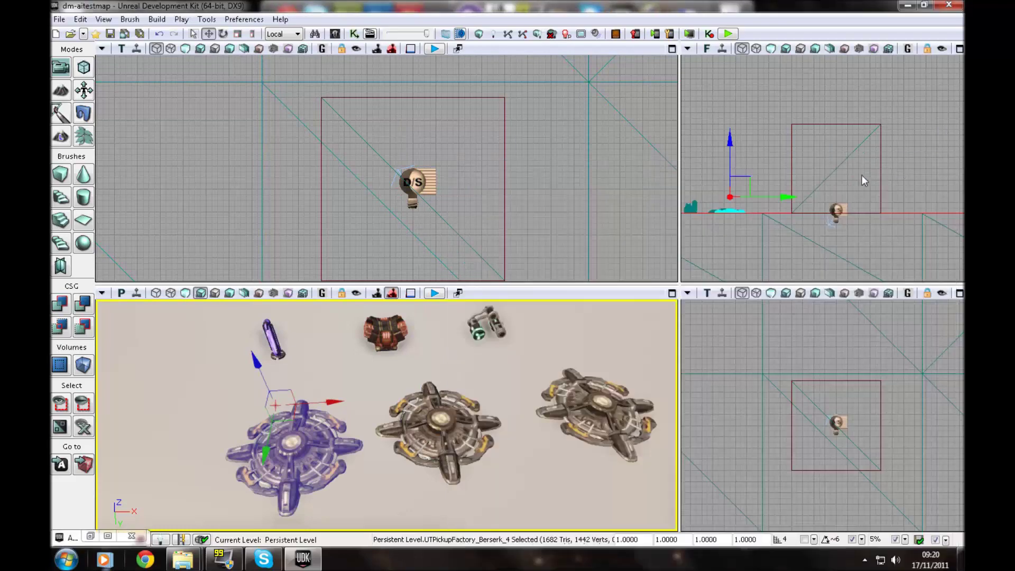
- Play the level in the viewport and examine the berserk and jump boots pickups up close
click(438, 293)
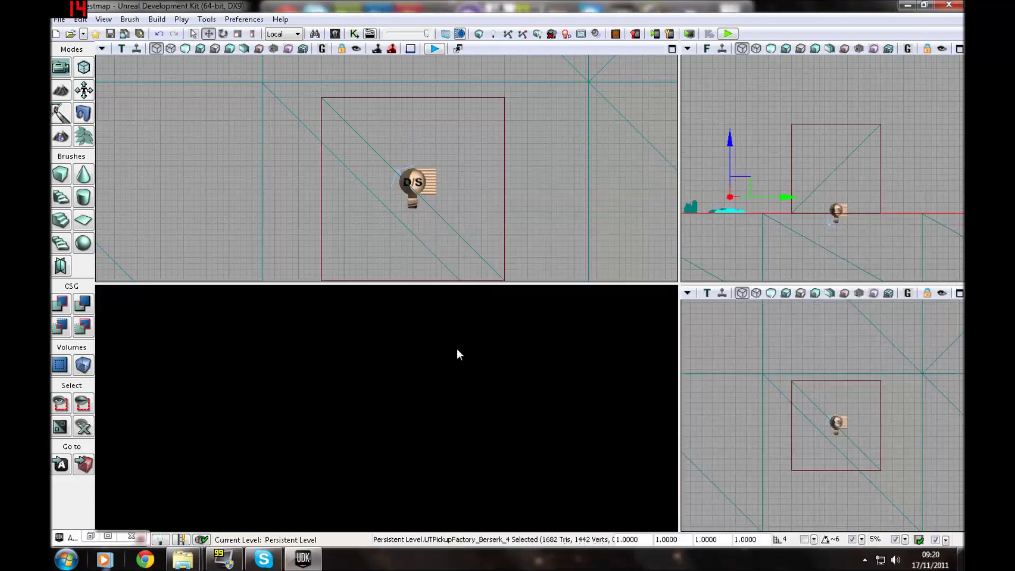
key(w)
key(space)
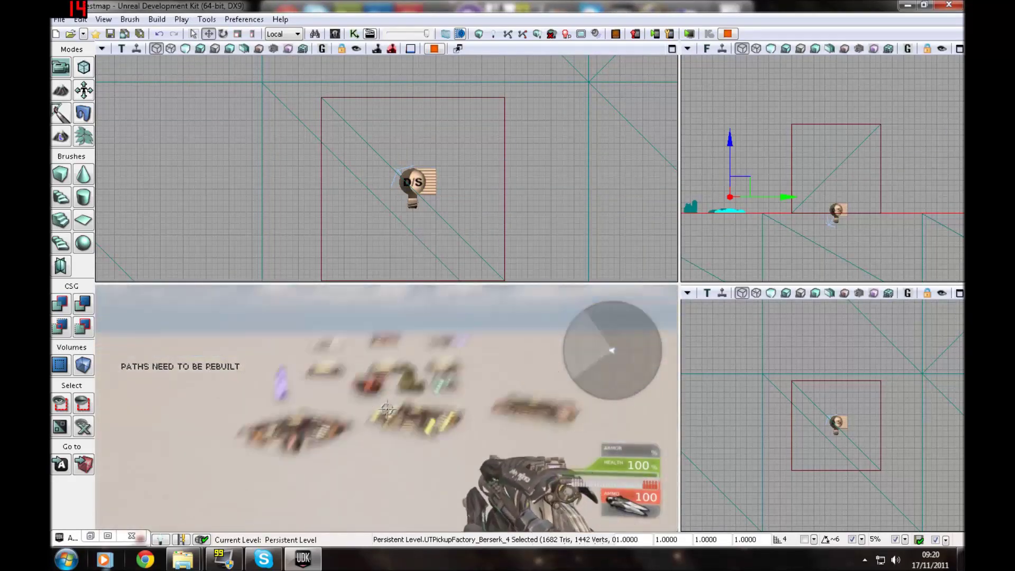
key(s)
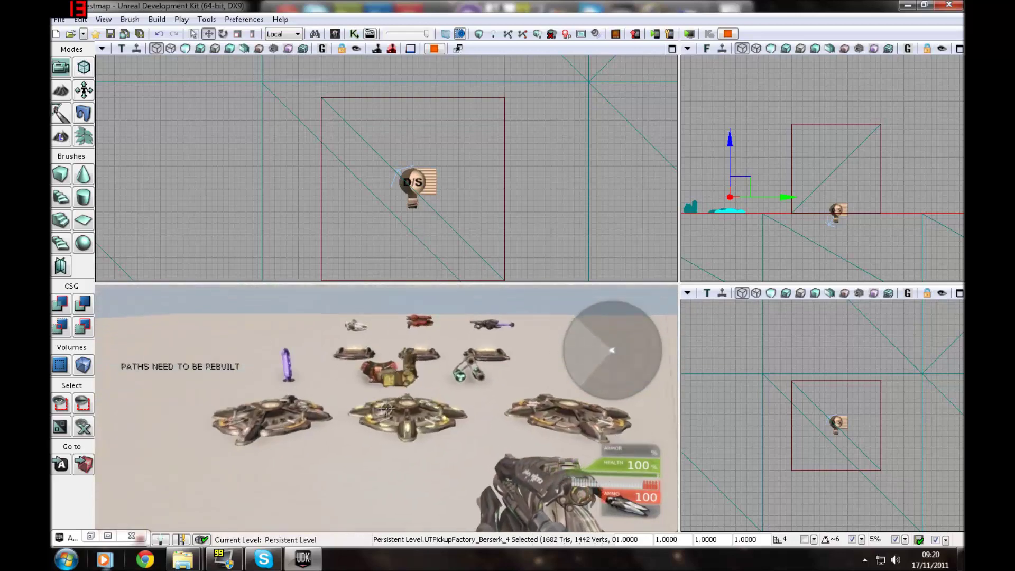
key(w)
key(a)
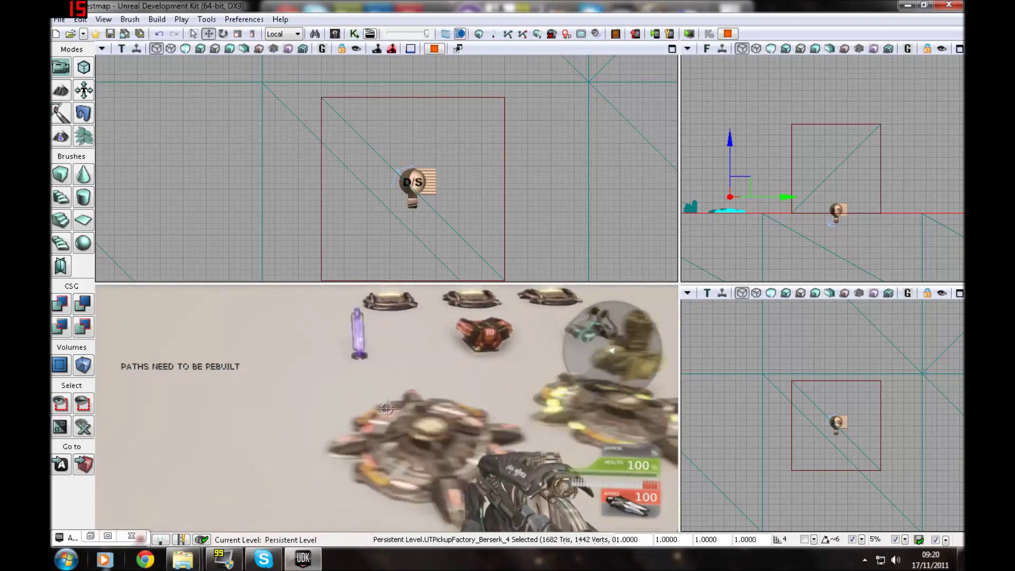
key(s)
key(d)
key(d)
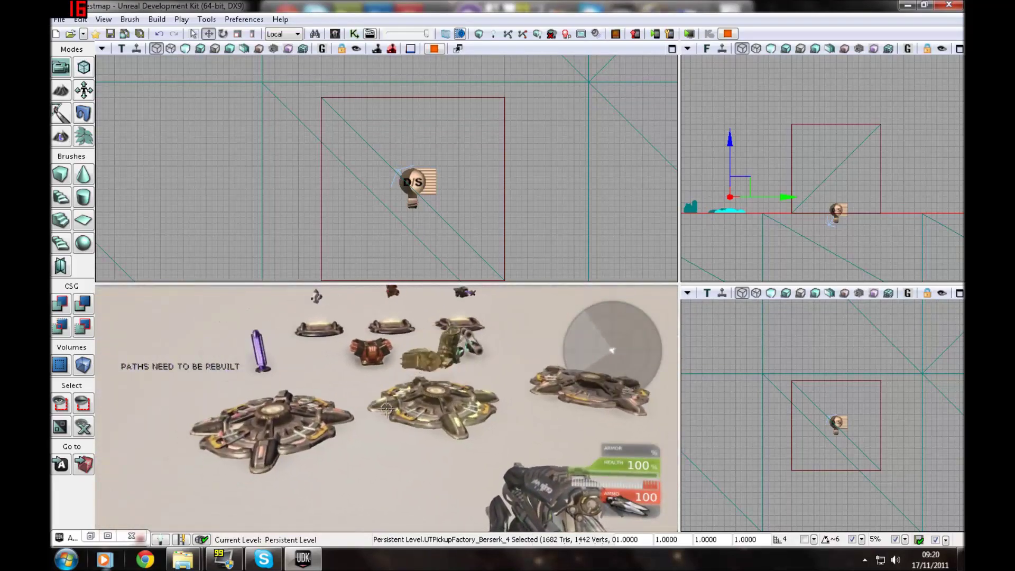
key(w)
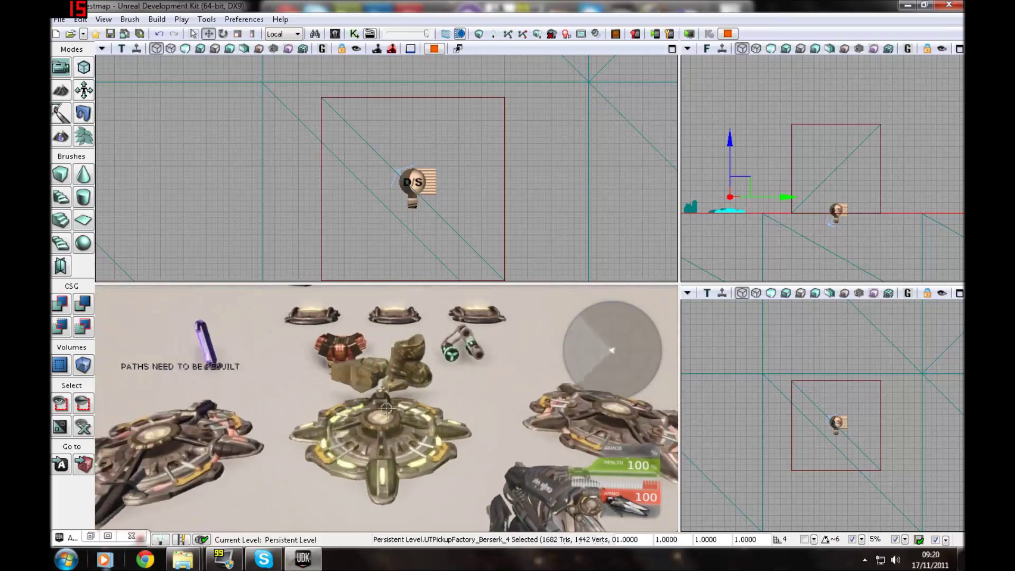
key(s)
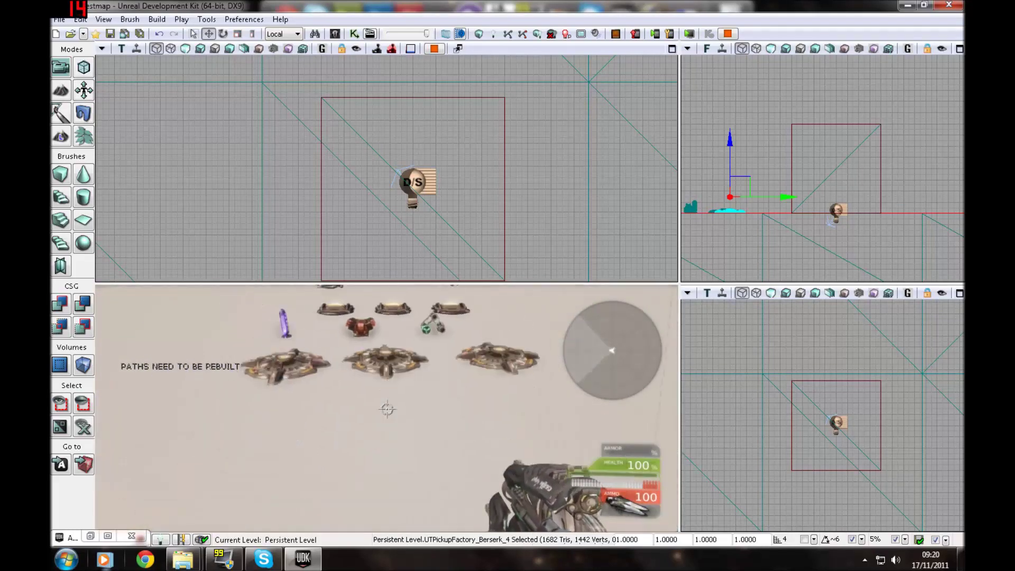
- Walk and jump around the map to view the whole pickup layout from a distance, and end the play test
key(w)
key(s)
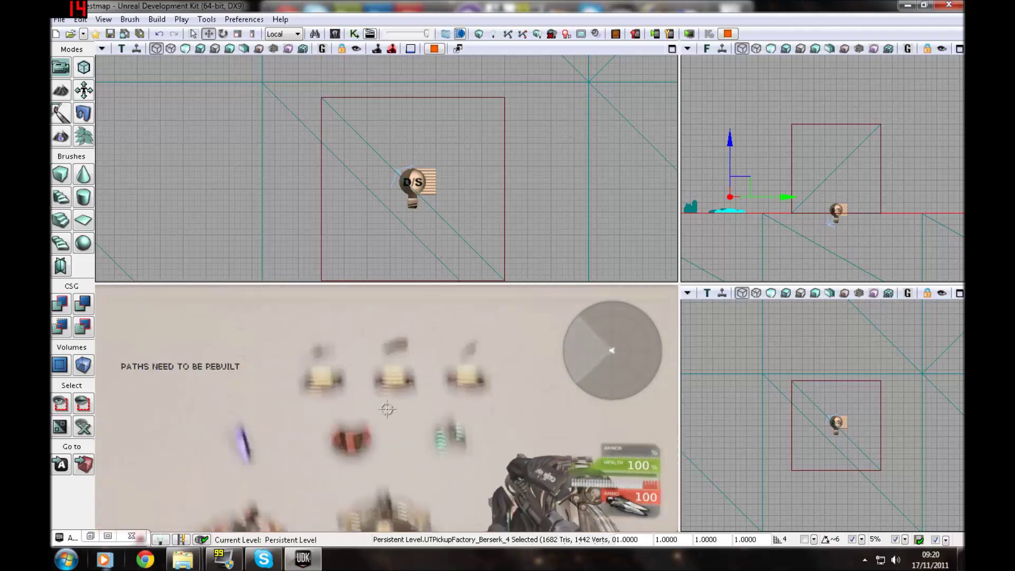
key(s)
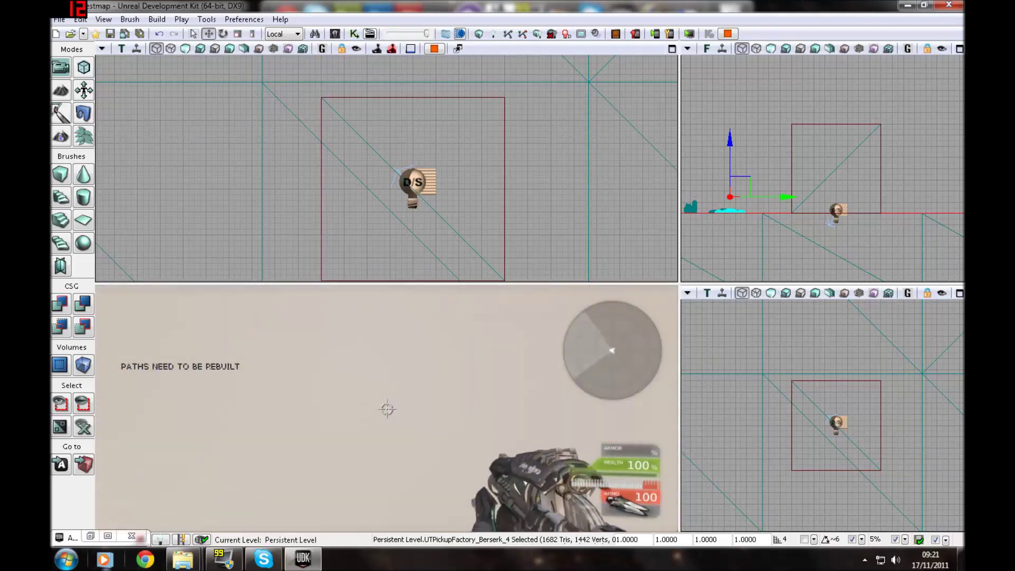
key(space)
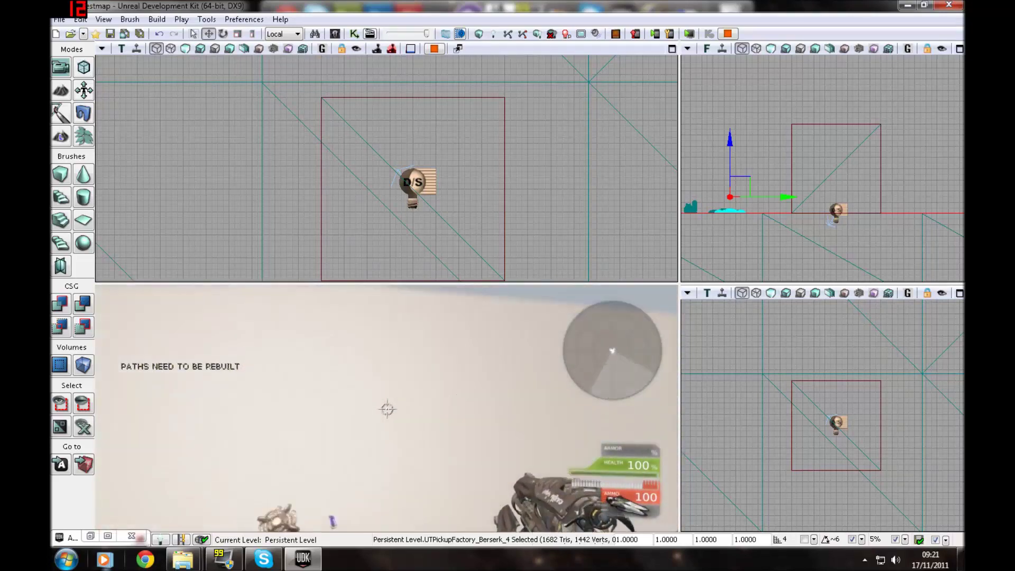
key(w)
key(space)
key(space)
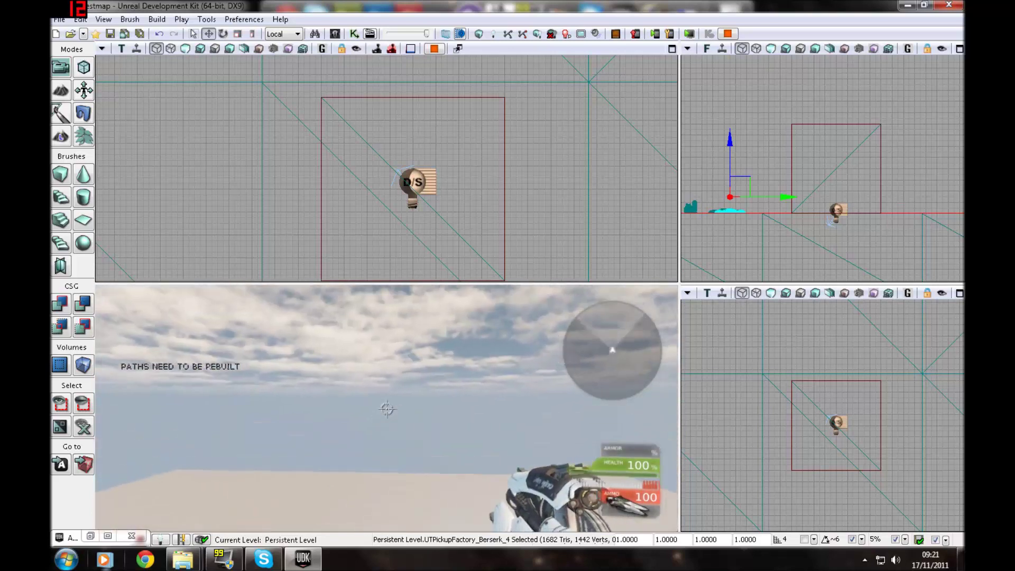
key(w)
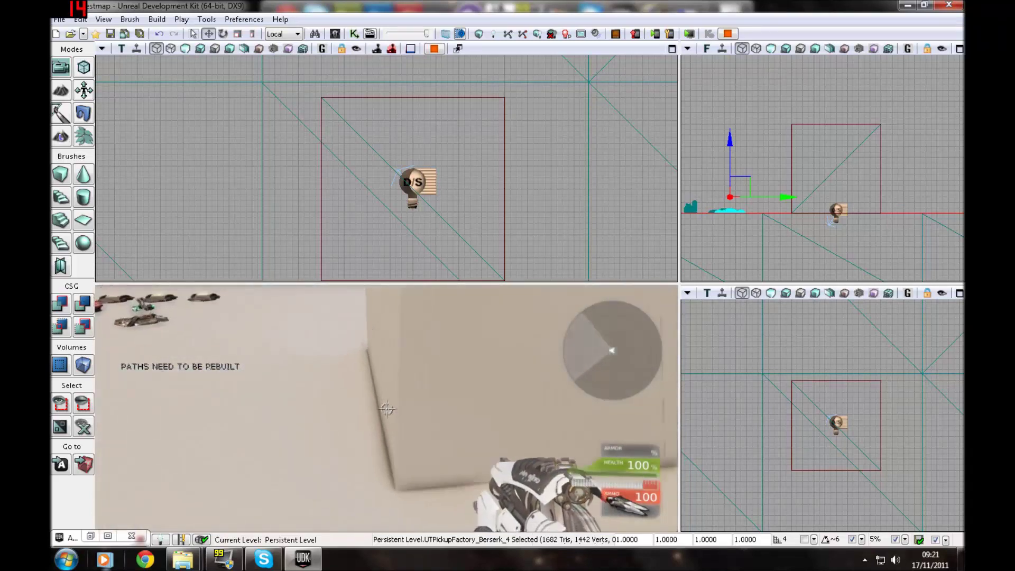
key(w)
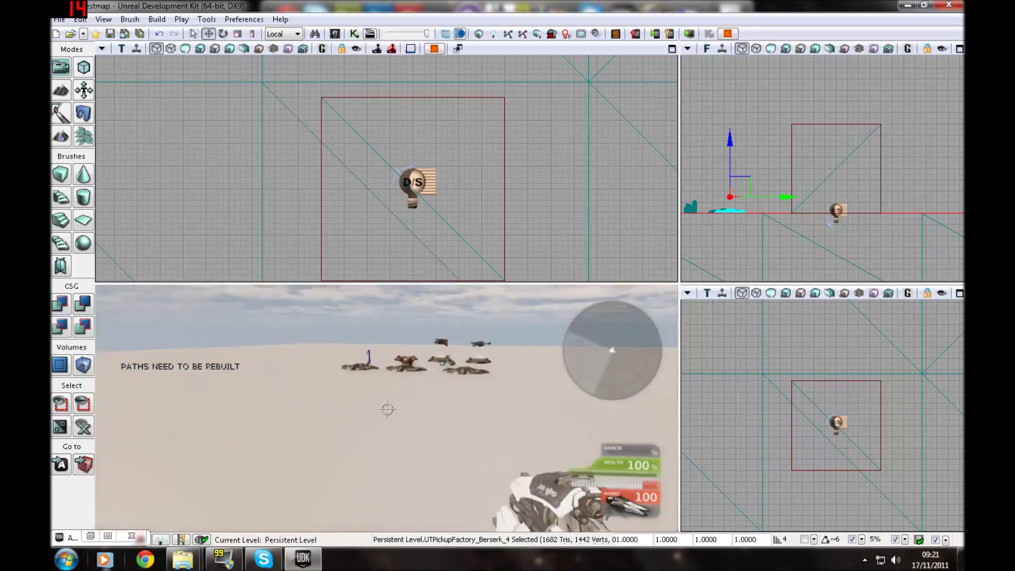
key(Escape)
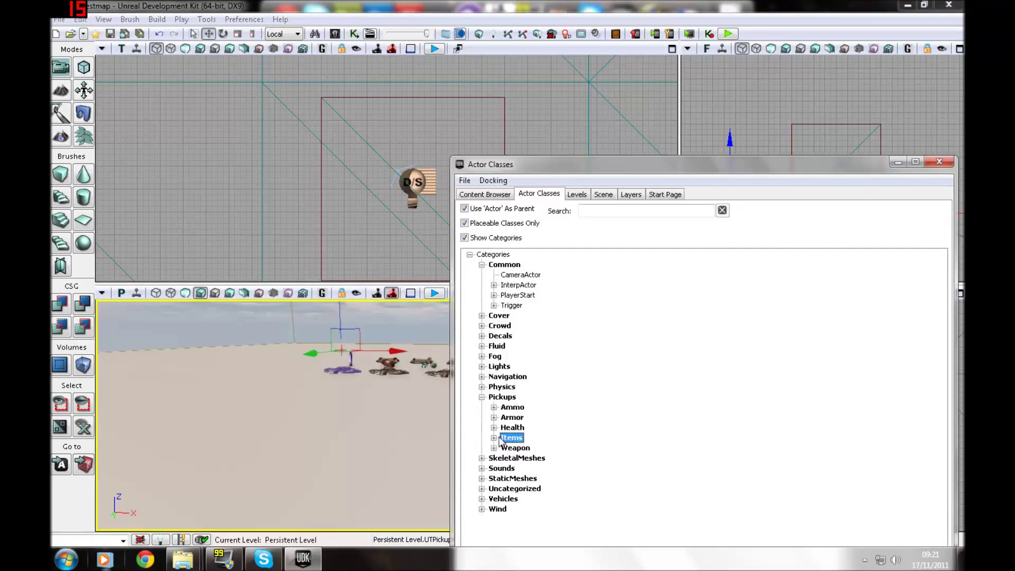
- Place a UTPickupFactory_SuperHealth from the Health pickups on the floor in front of the end berserk pickup
click(407, 423)
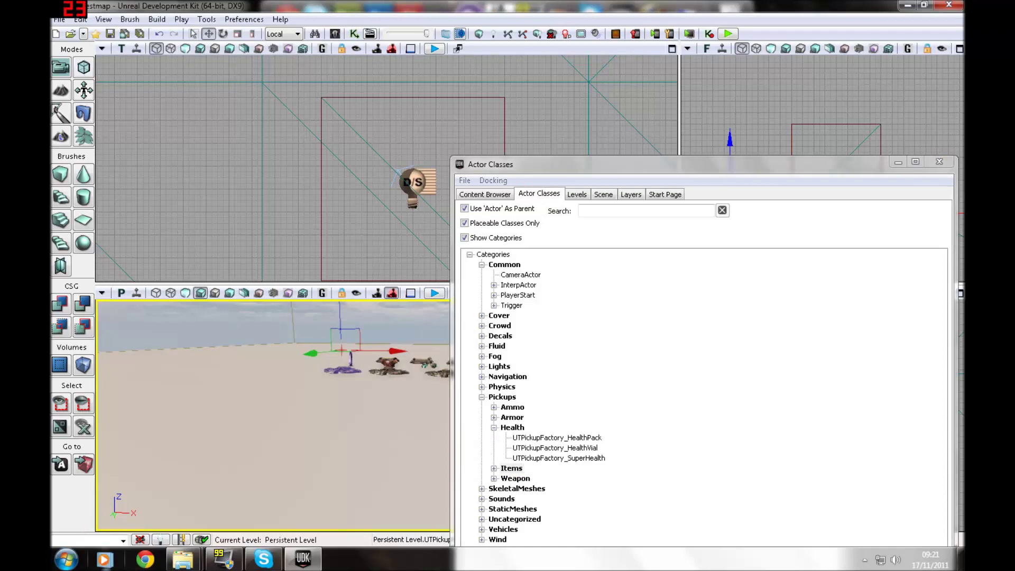
right_drag(408, 423, 397, 484)
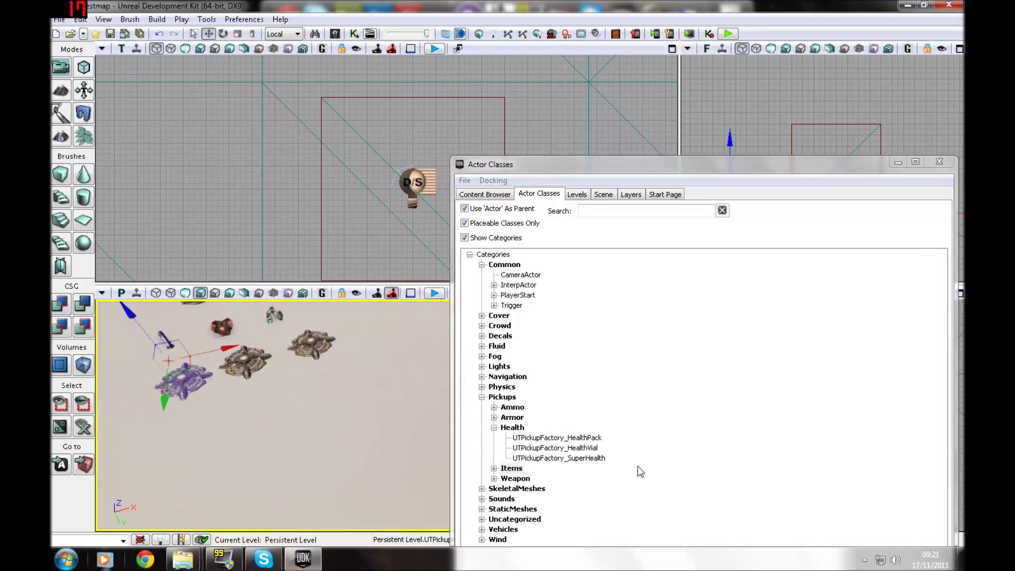
click(584, 458)
drag(191, 427, 190, 427)
- Place a UTPickupFactory_HealthVial and a UTPickupFactory_HealthPack on the floor beside the super health pickup, in a row, and minimize the class browser
click(586, 450)
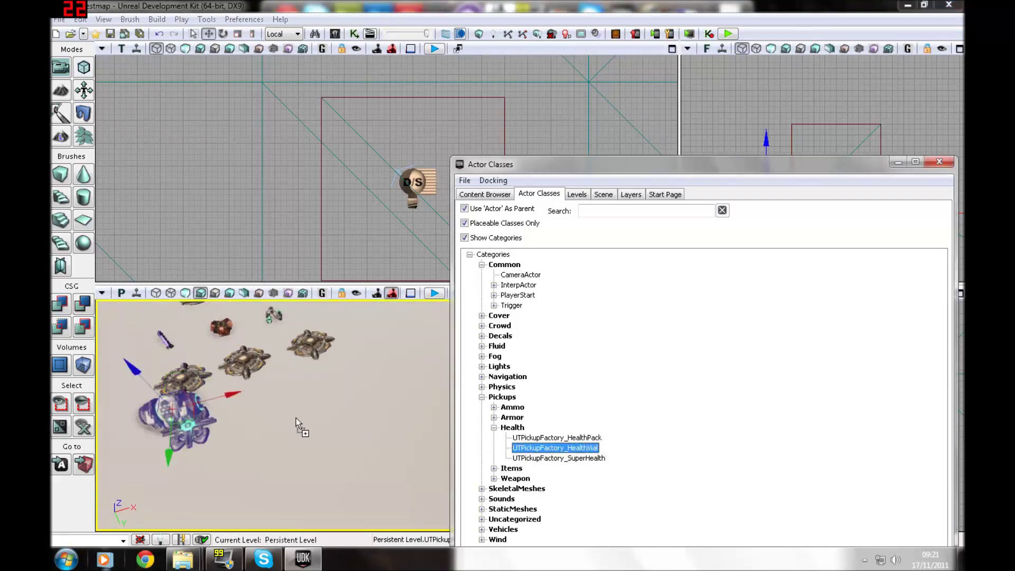
drag(297, 418, 255, 409)
drag(582, 438, 321, 396)
click(898, 163)
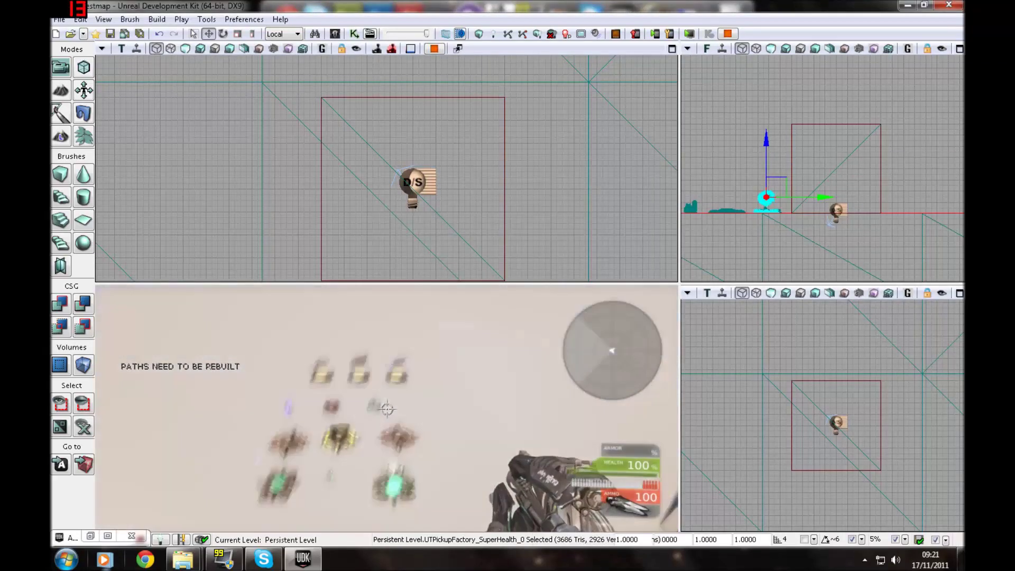
- Play the level in the viewport, walk up to the health pickups to examine and collect them, and end the play test
key(w)
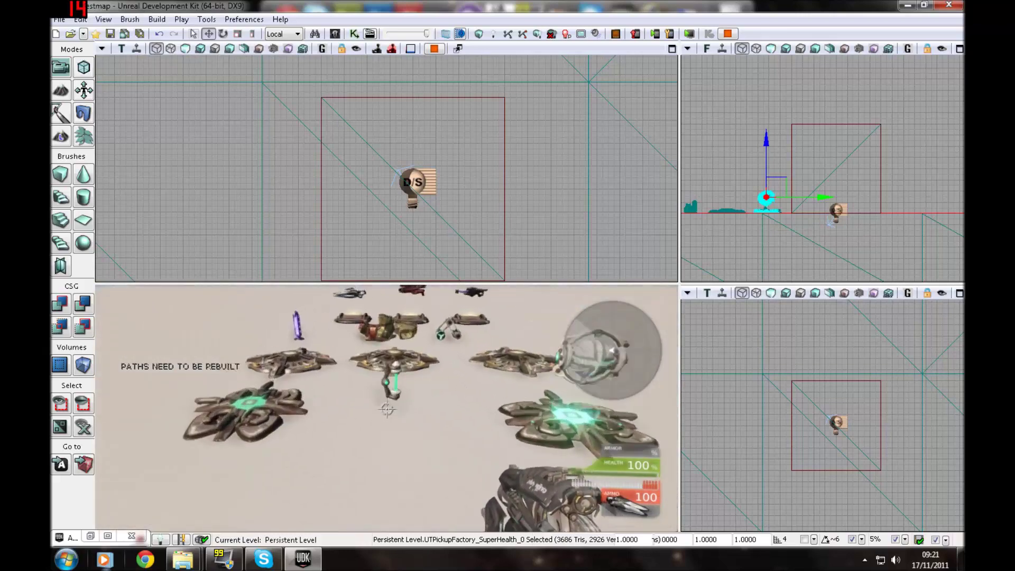
key(w)
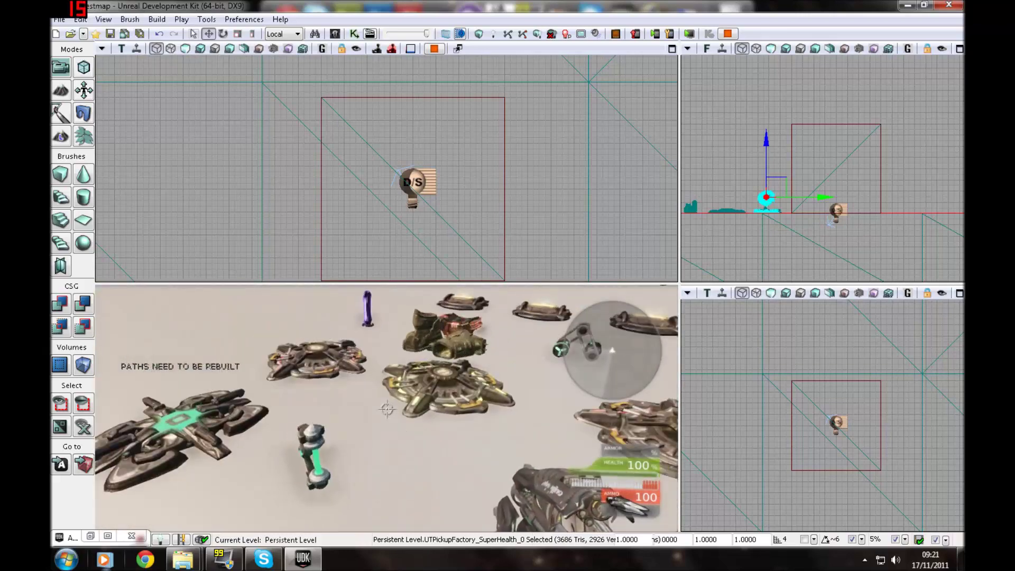
key(w)
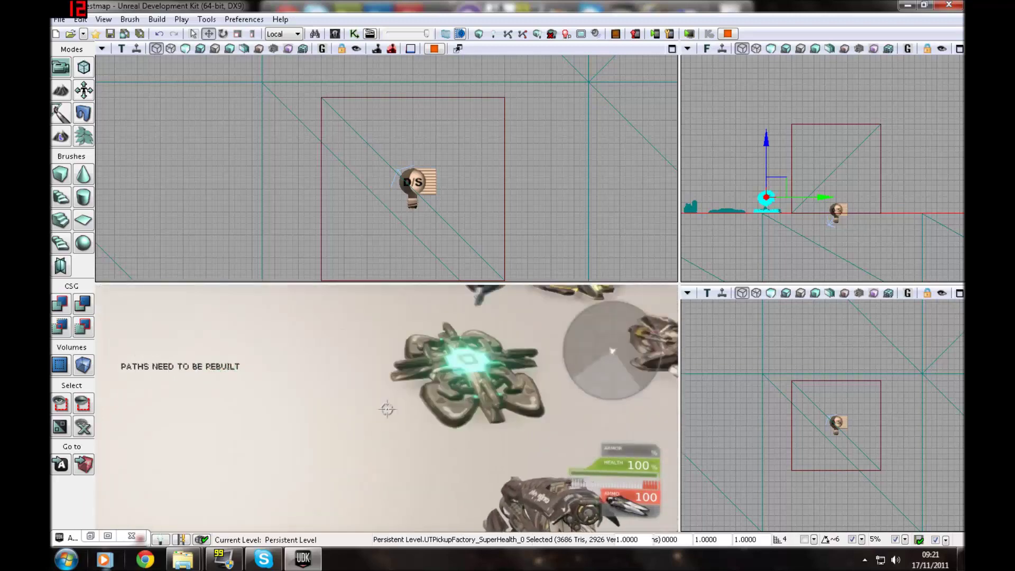
key(w)
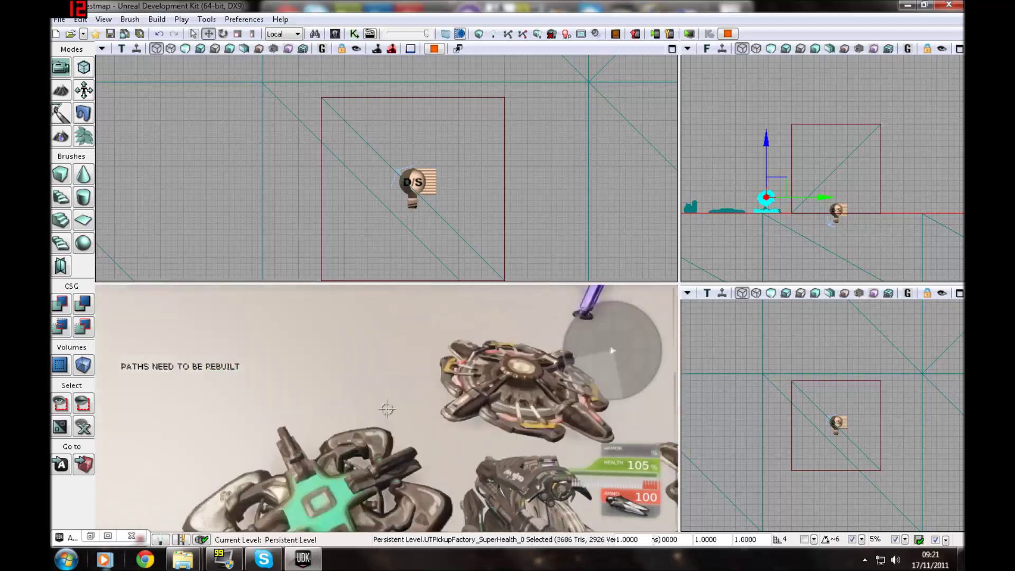
key(s)
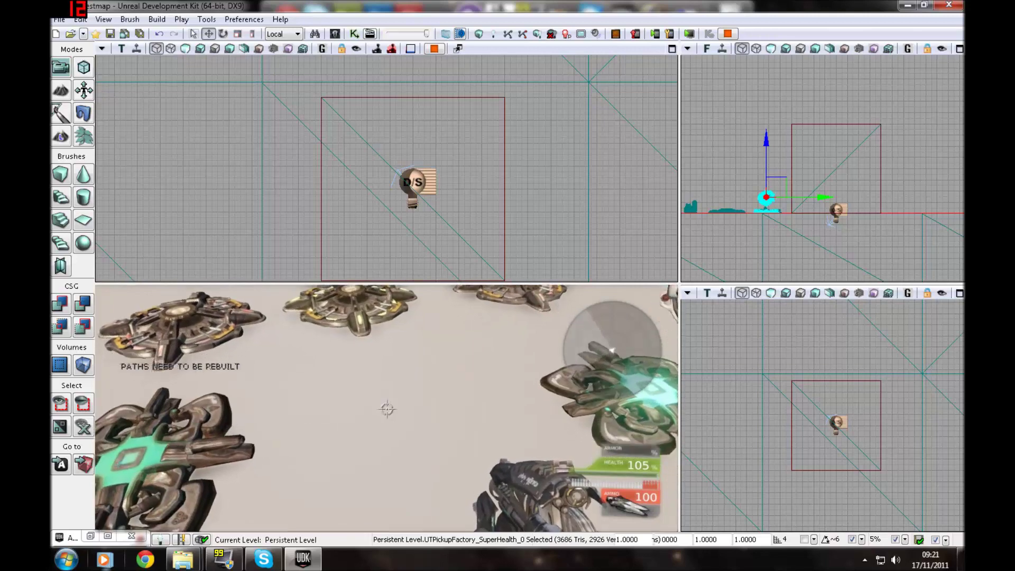
key(w)
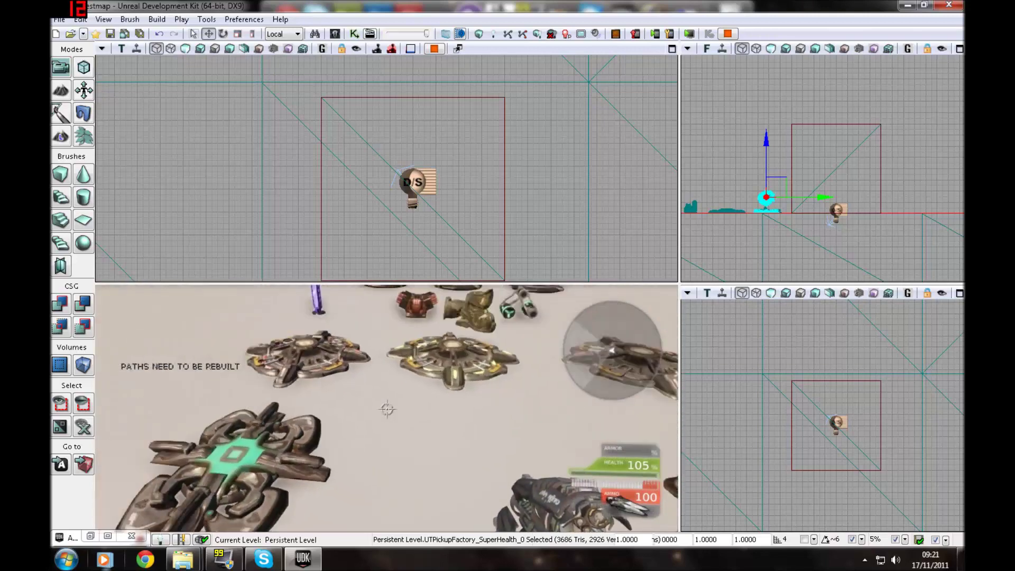
key(Escape)
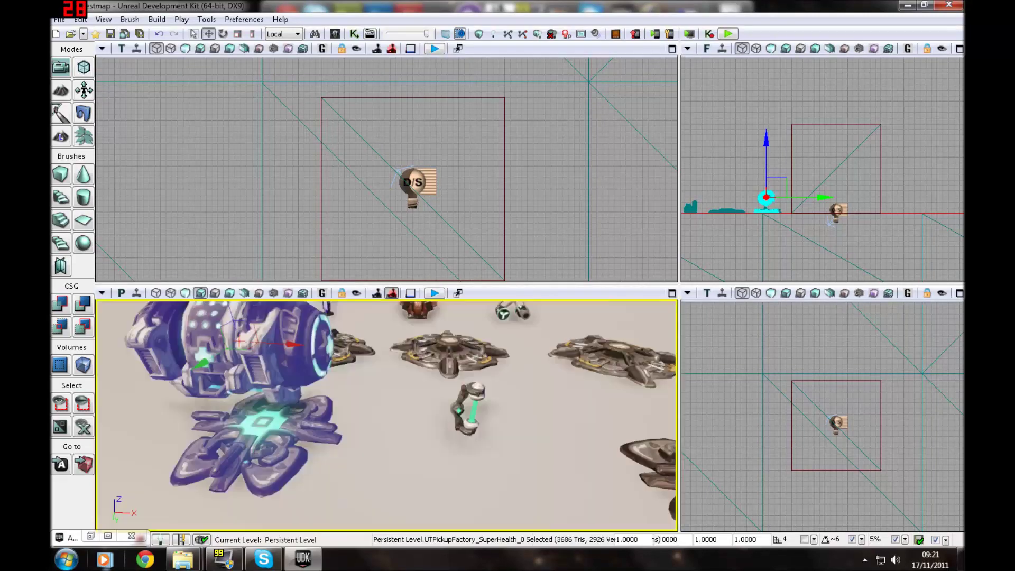
- Place a UTArmorPickup_Thighpad and two UTArmorPickup_ShieldBelt pickups in a row in front of the health pickups, and minimize the class browser
click(90, 536)
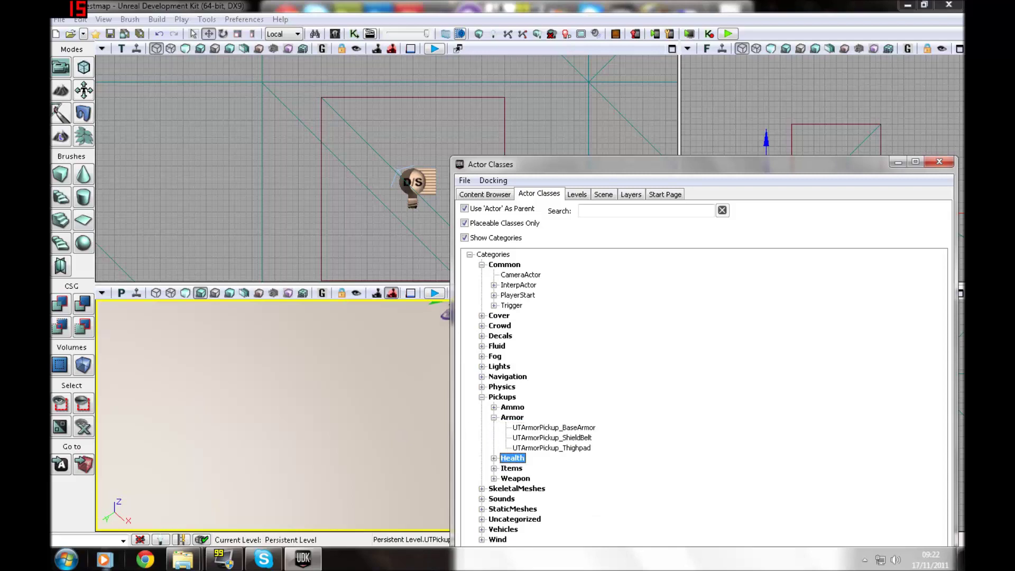
click(580, 449)
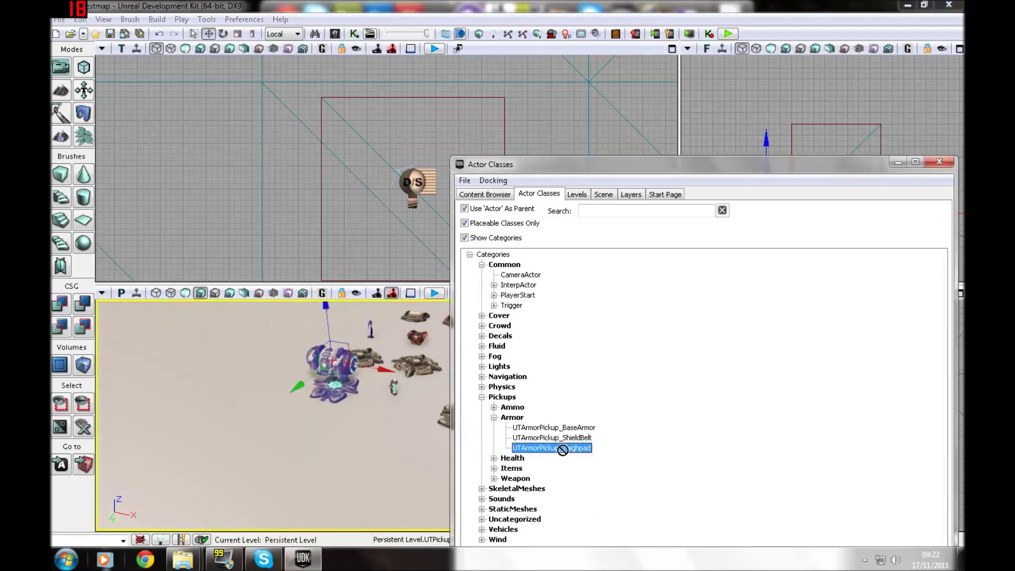
drag(303, 437, 302, 437)
click(586, 439)
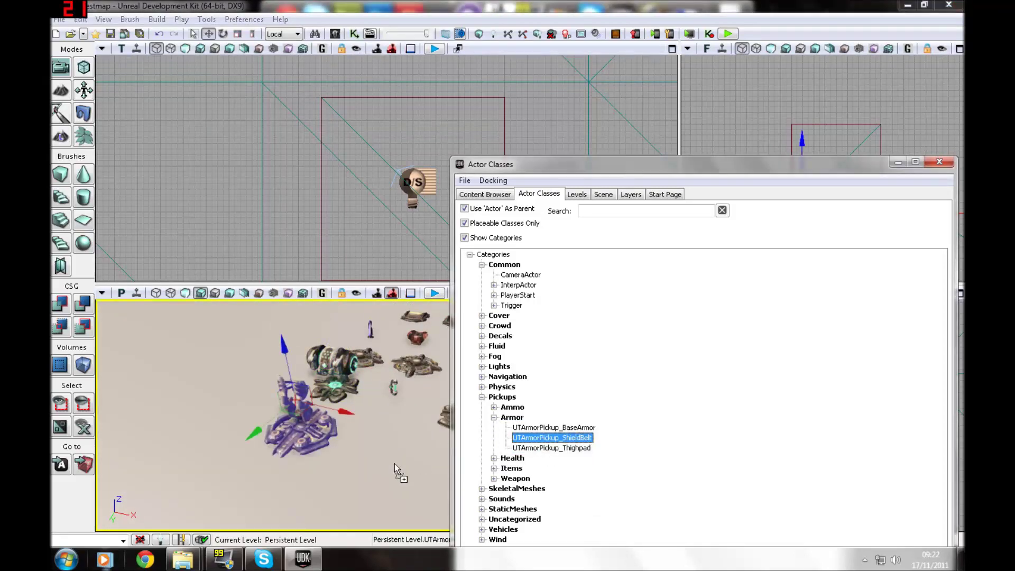
drag(375, 456, 375, 456)
click(575, 428)
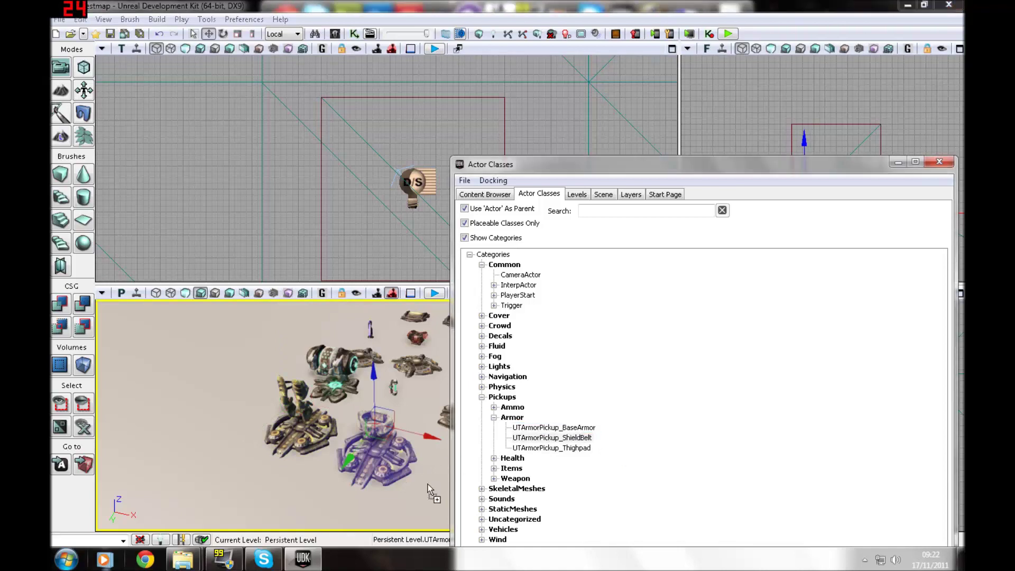
drag(442, 492, 442, 493)
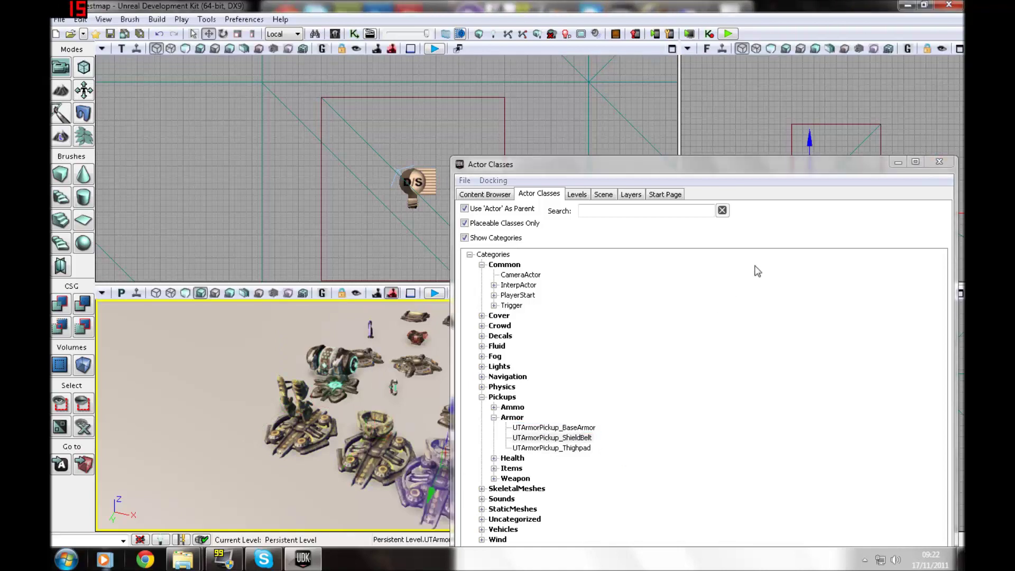
click(884, 171)
click(897, 162)
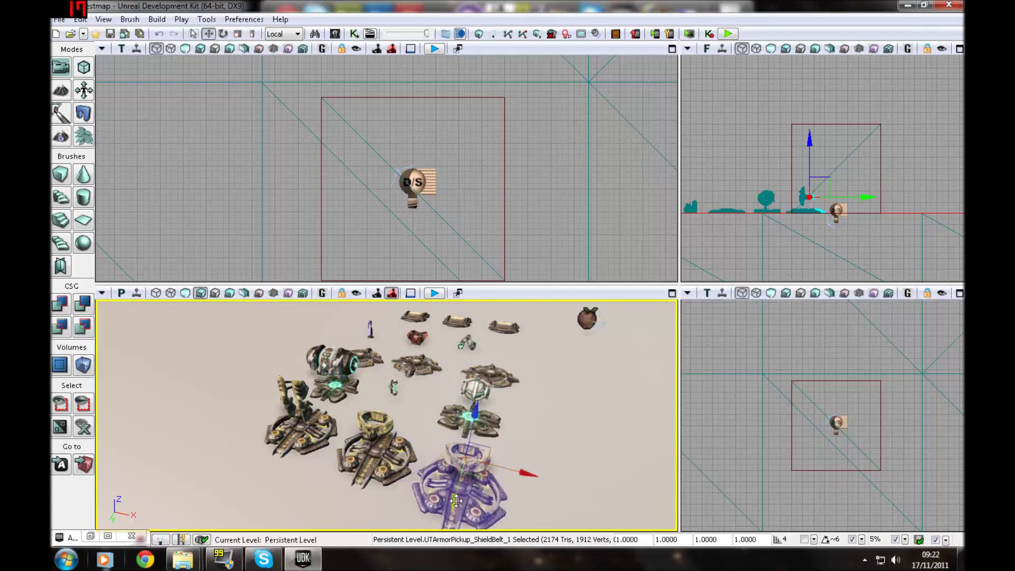
- Play the level in the viewport and walk through the armor, health, weapon and ammo pickups to test collecting them
drag(467, 487, 462, 488)
click(434, 293)
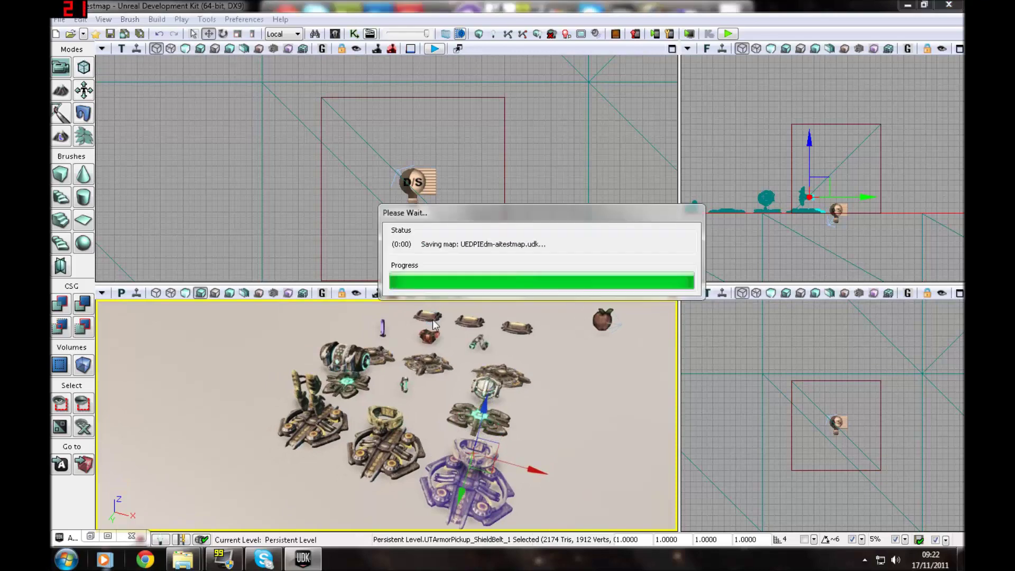
key(d)
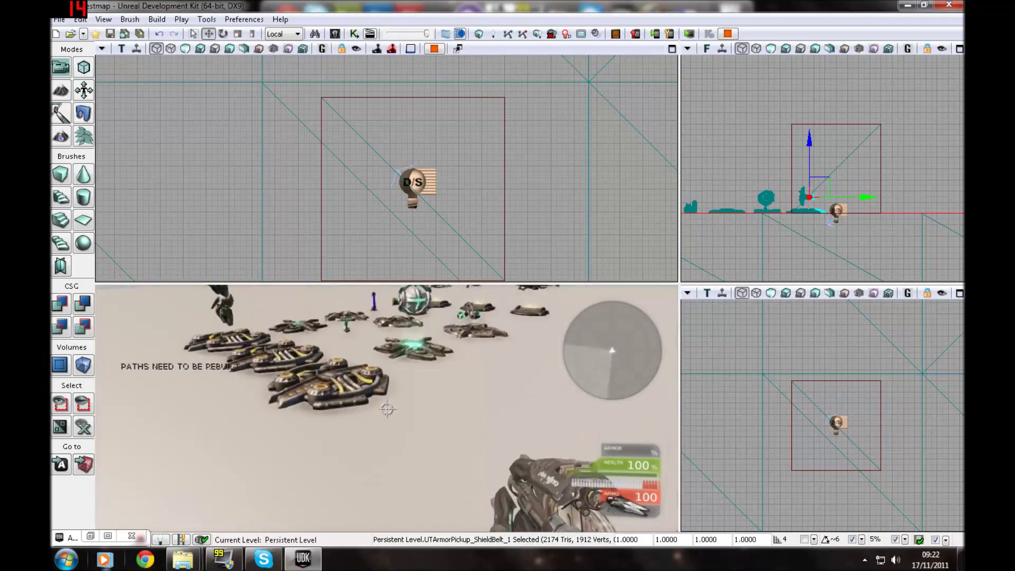
key(w)
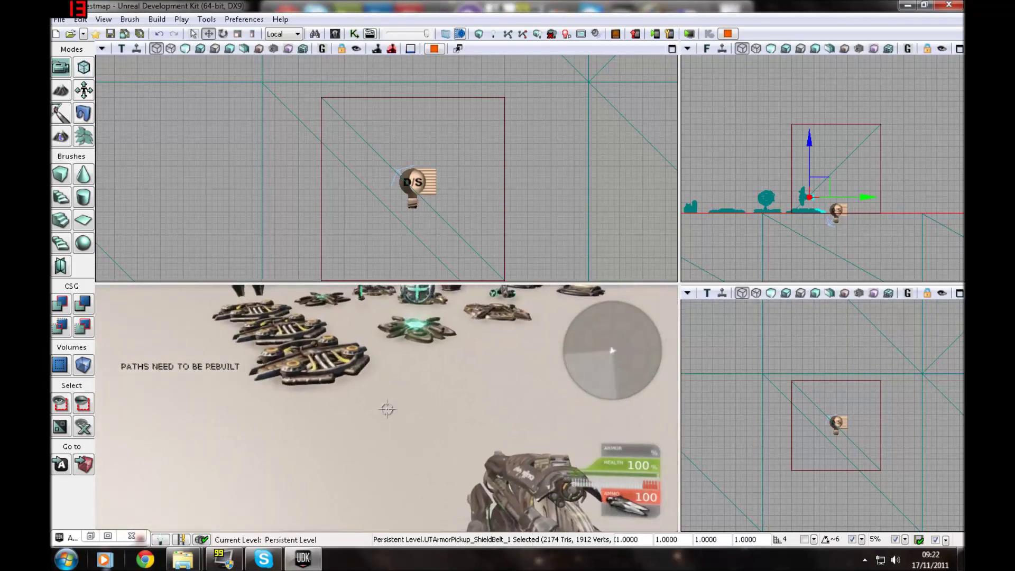
key(w)
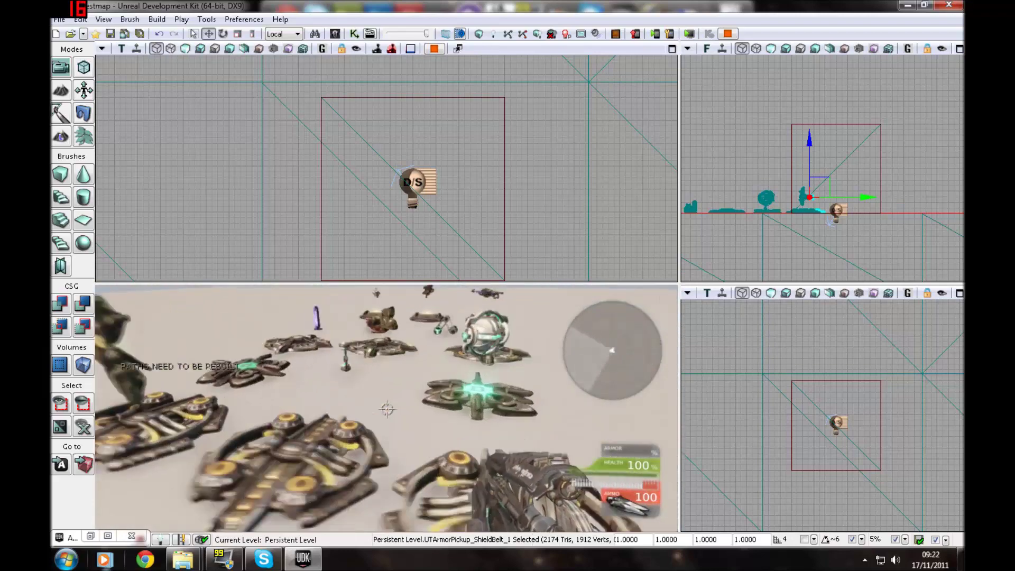
key(w)
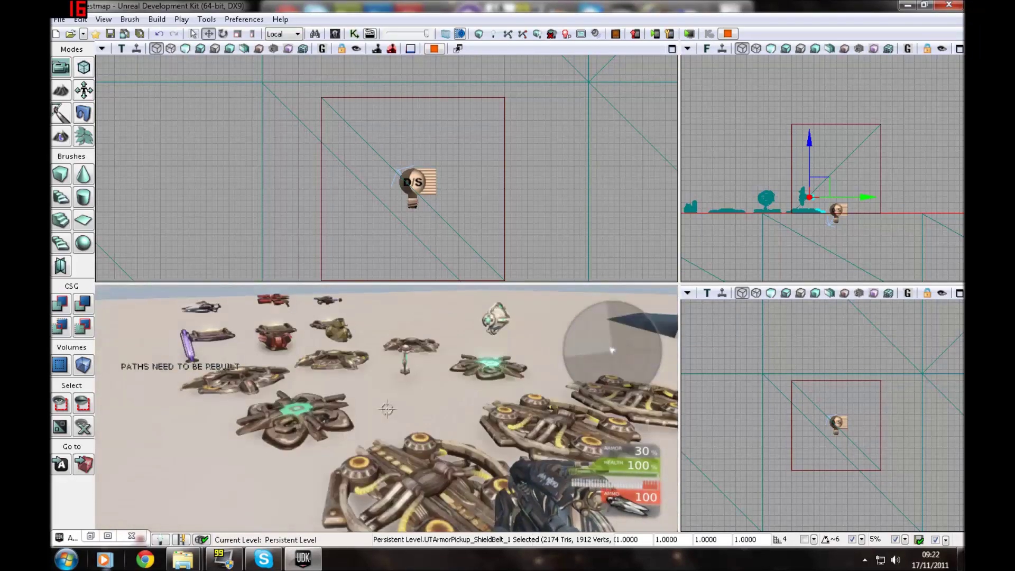
key(w)
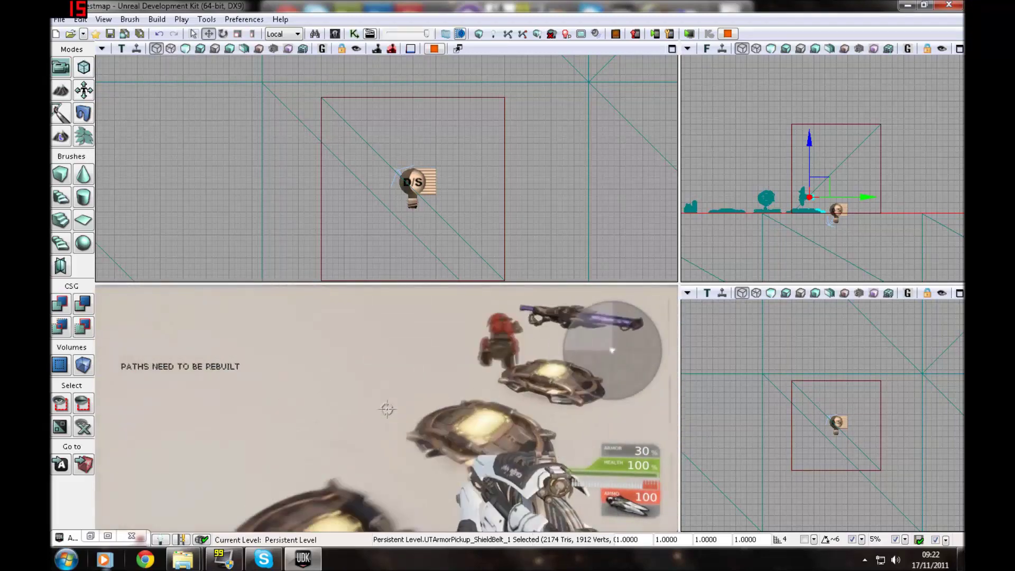
key(w)
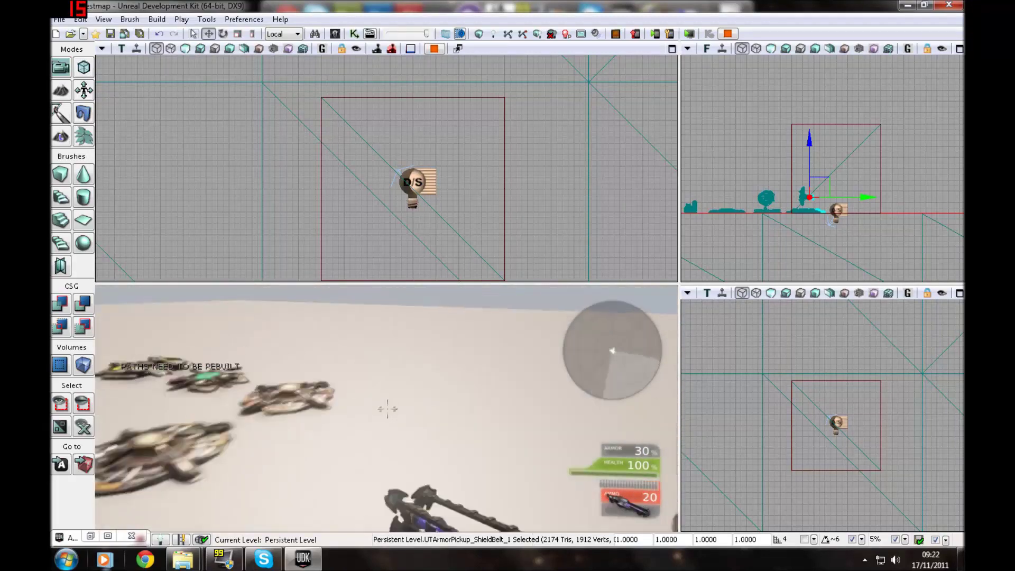
key(w)
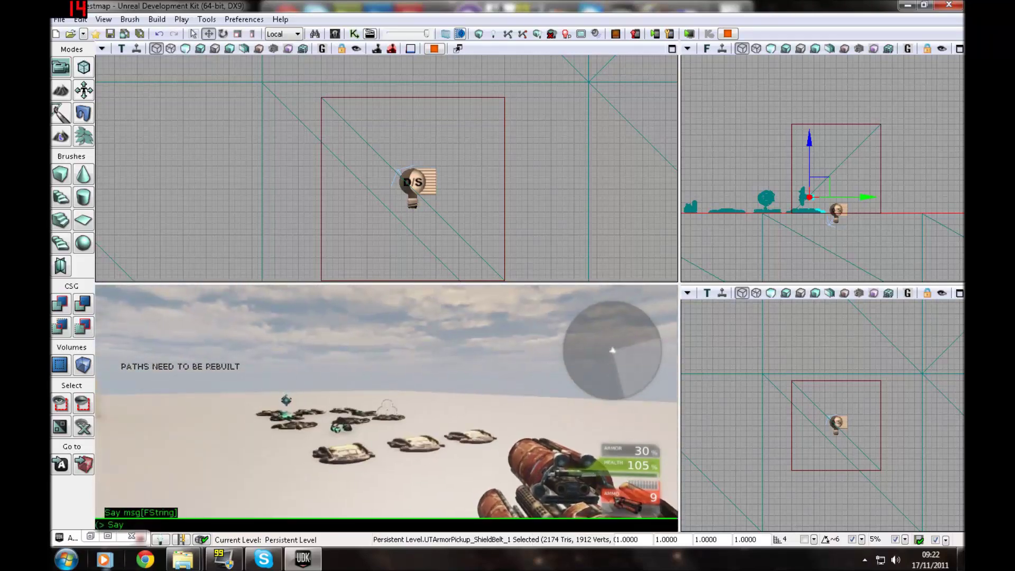
- Clear the Say text from the in-game console and try to restart the level with a restart command
key(BackSpace)
key(BackSpace)
key(BackSpace)
key(BackSpace)
text(restartLevel)
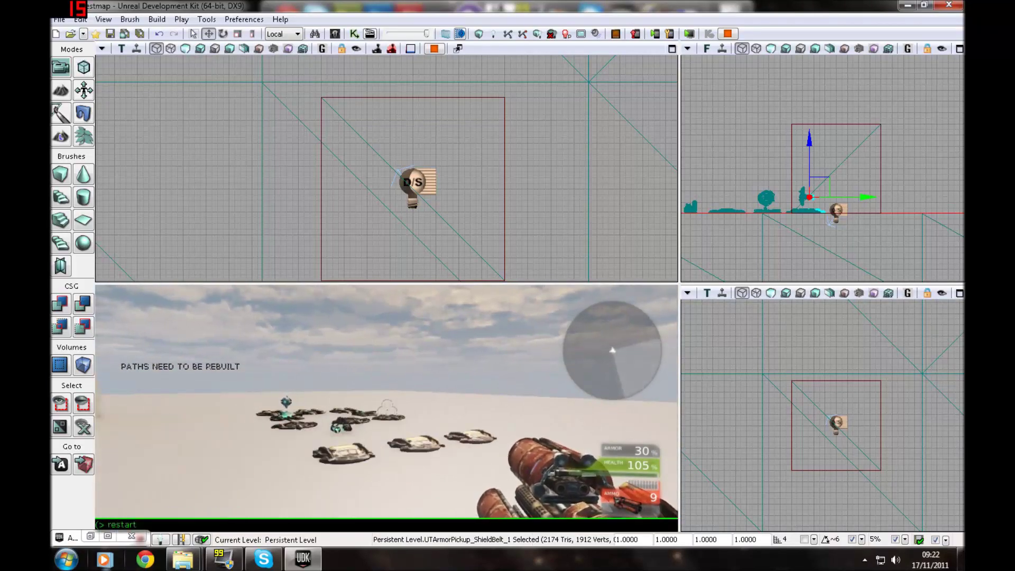
key(Return)
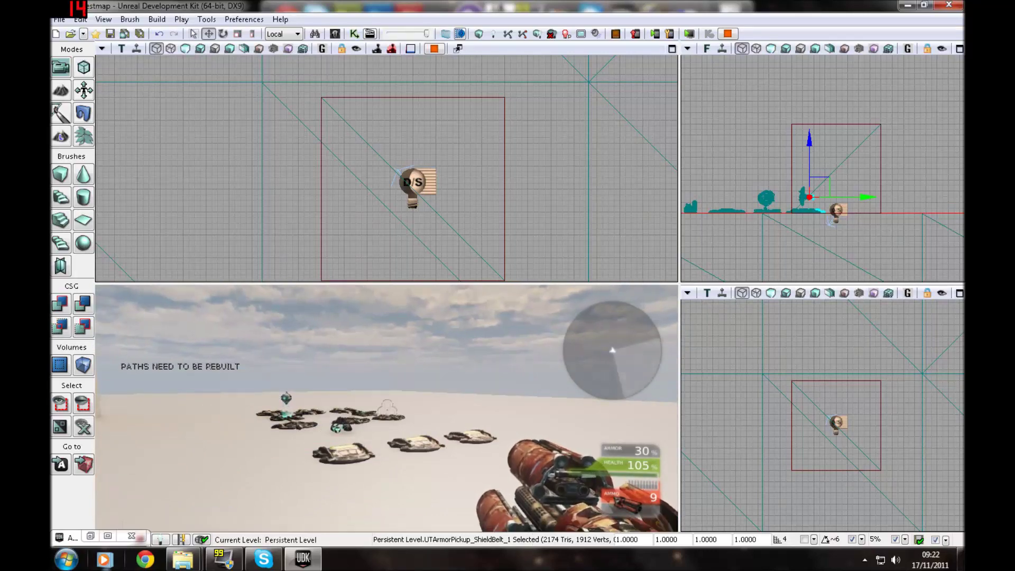
- Try to reload the map with the console command "load aitestmap" and dismiss the message
key(w)
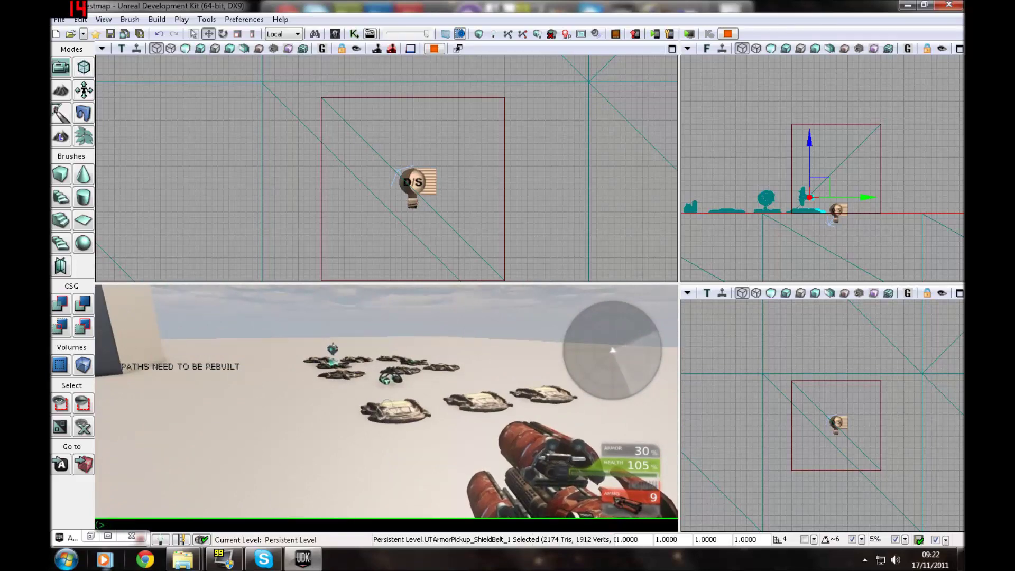
text(localTravel)
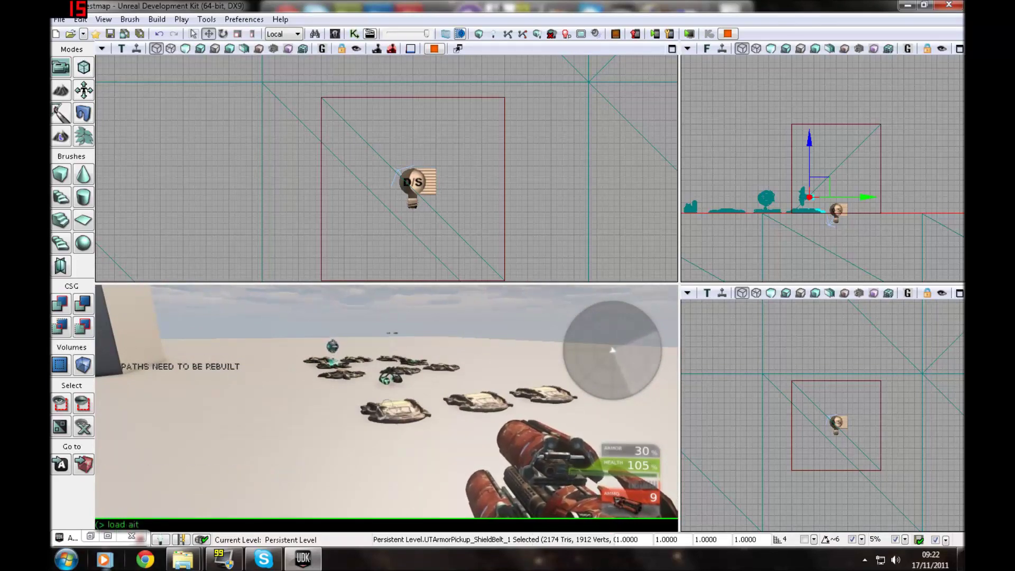
text(p)
key(Return)
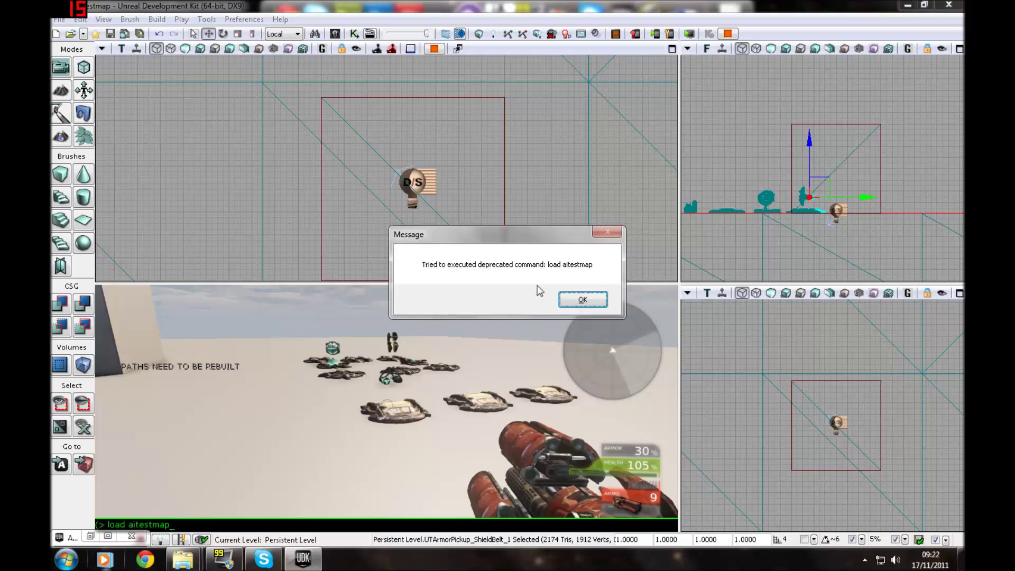
click(583, 300)
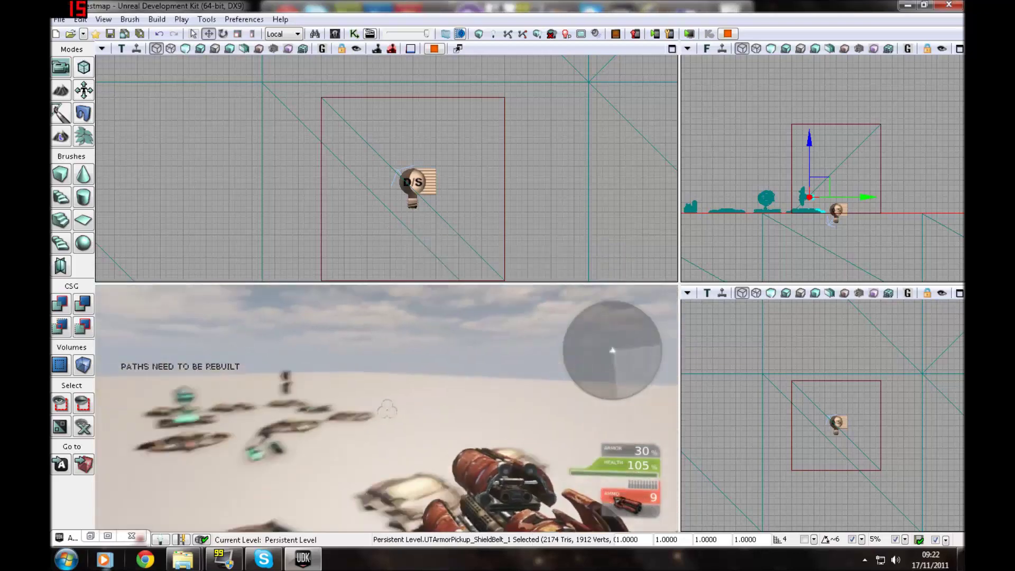
- Walk around the armor and other pickups to view the full layout once more, and end the play test
key(w)
key(w)
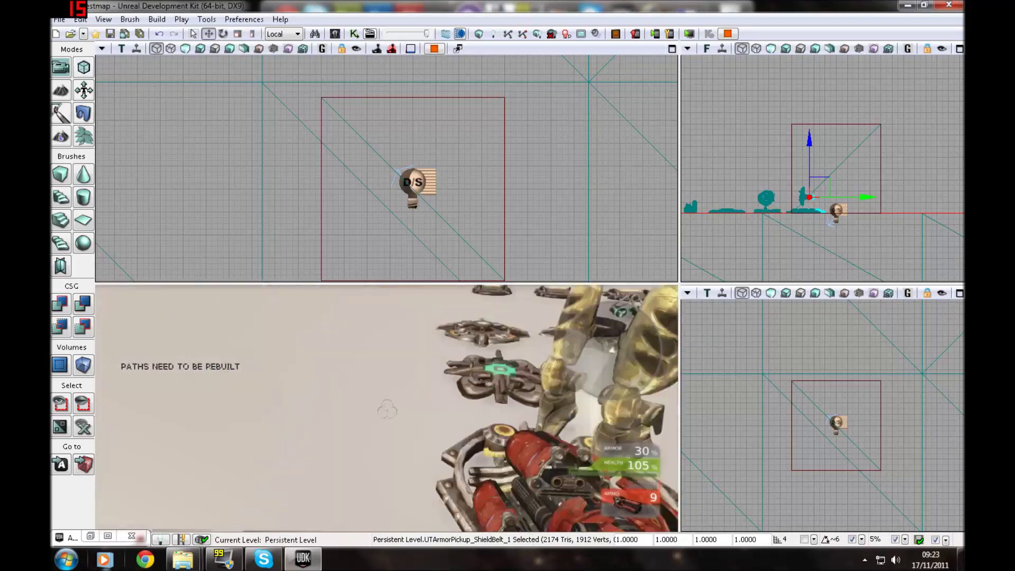
key(w)
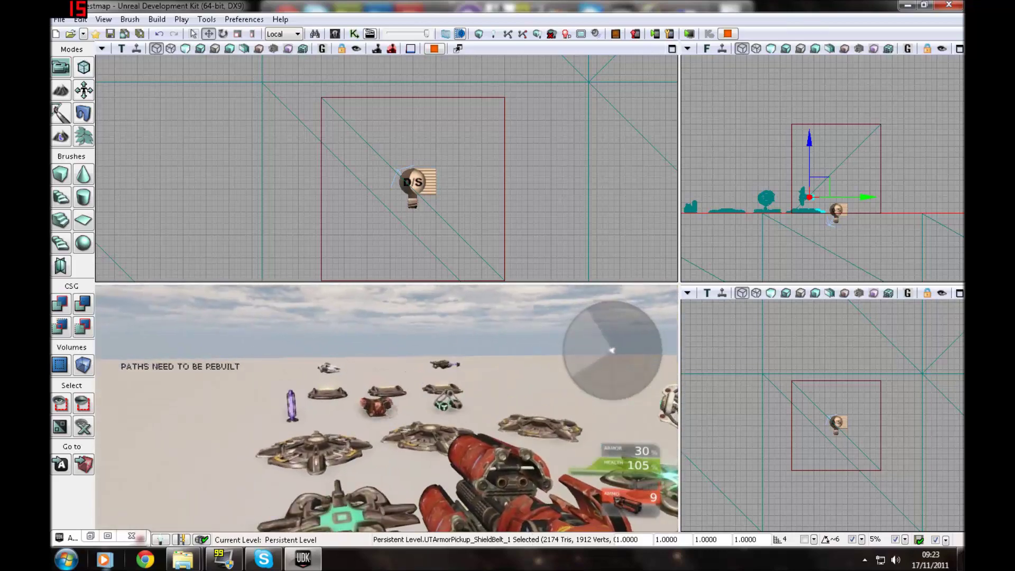
key(w)
key(s)
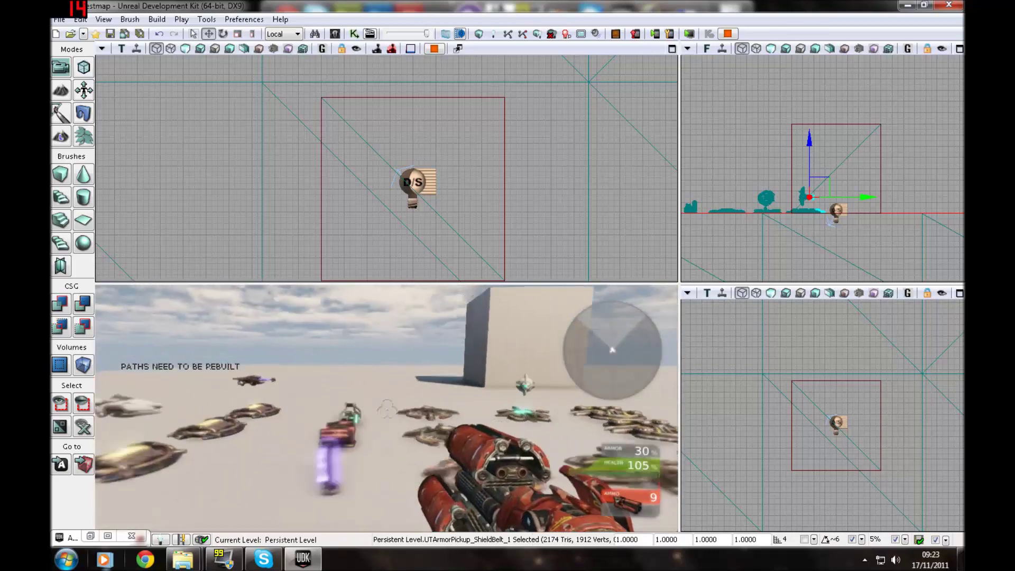
key(Escape)
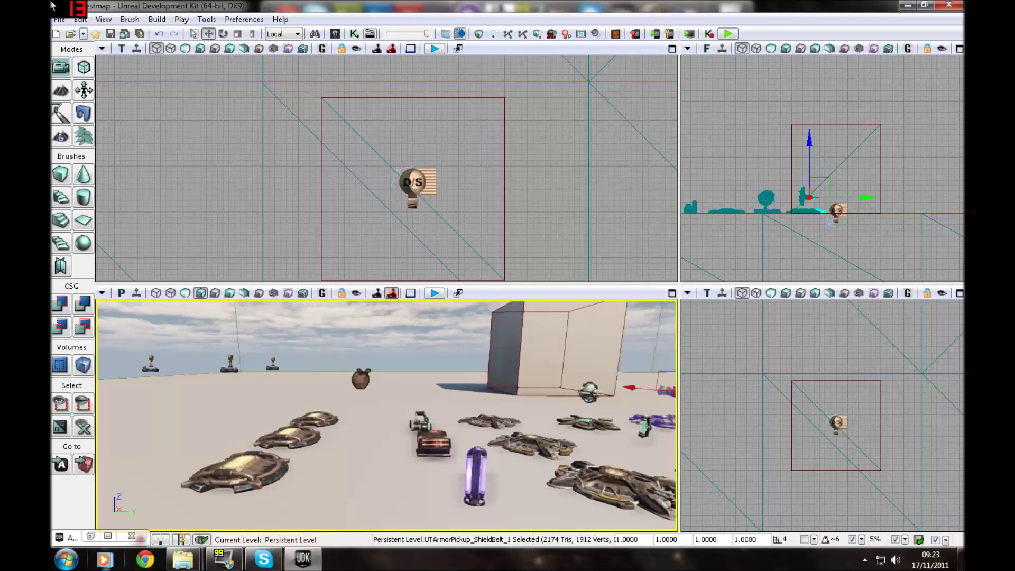
- Place a UTVehicleBoostPad actor on the open floor beside the pickups and shift it along the ground away from them
click(90, 536)
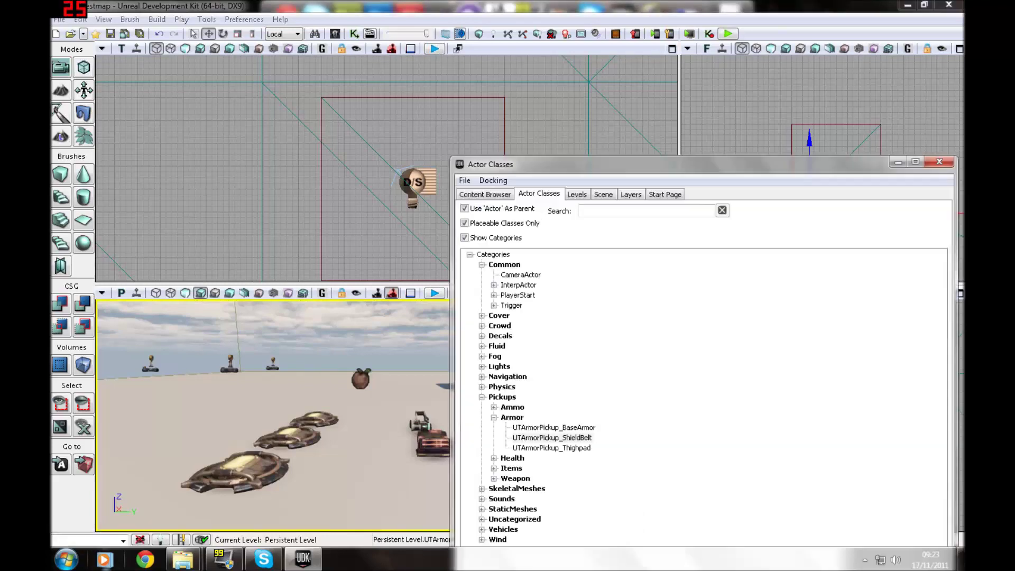
click(493, 417)
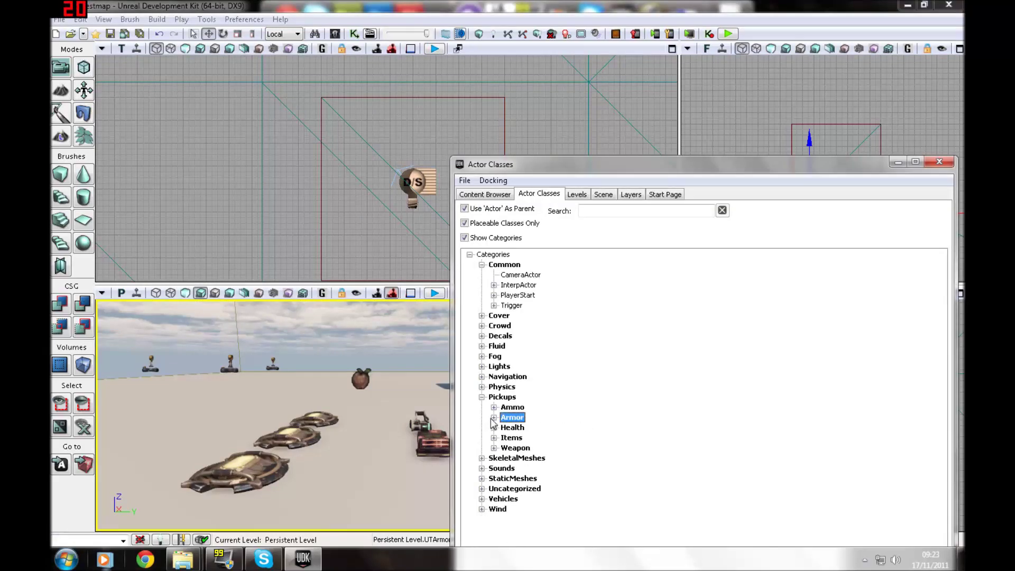
right_drag(391, 423, 492, 496)
click(500, 500)
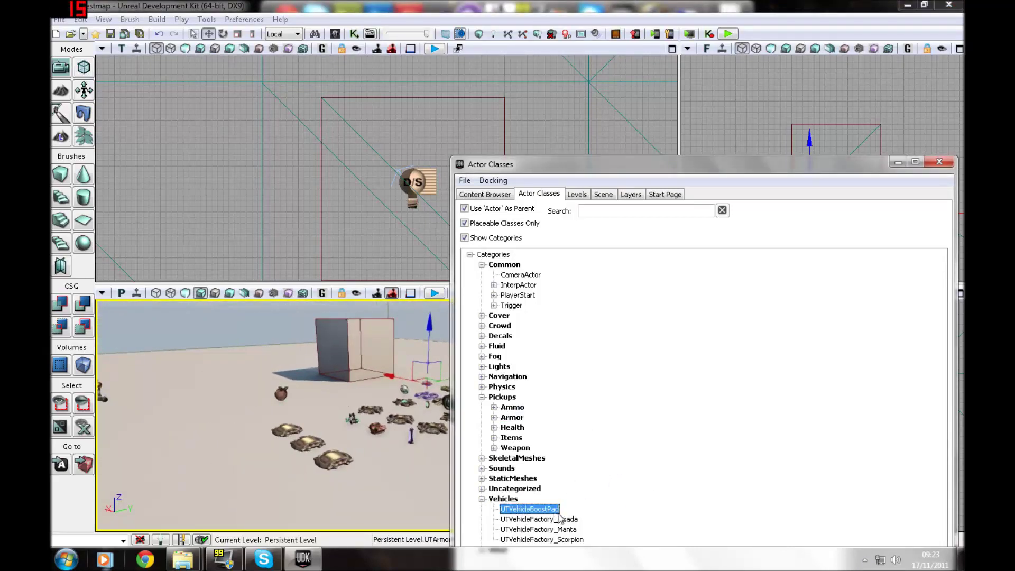
drag(396, 509, 263, 503)
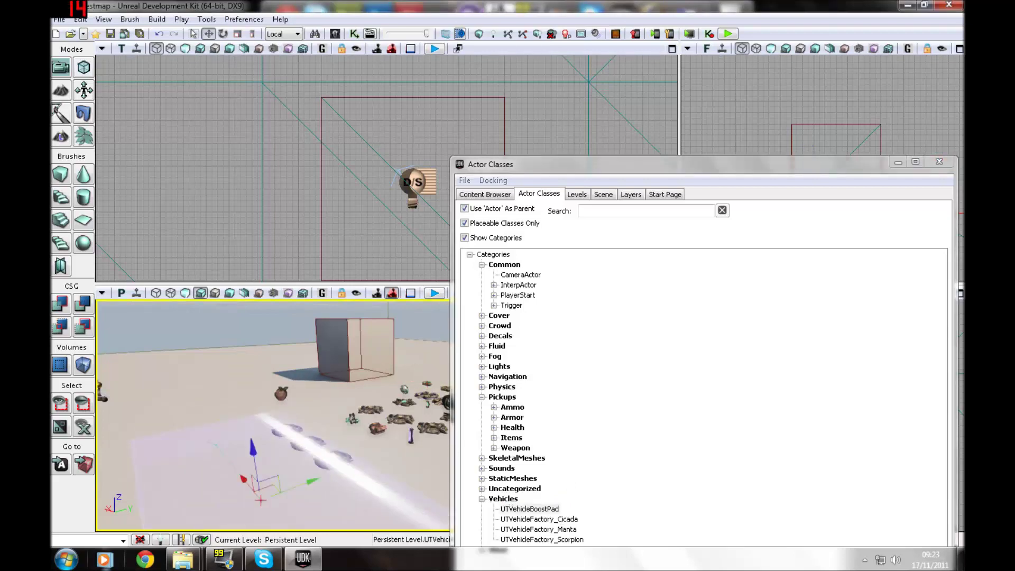
right_drag(317, 467, 363, 376)
drag(406, 390, 293, 422)
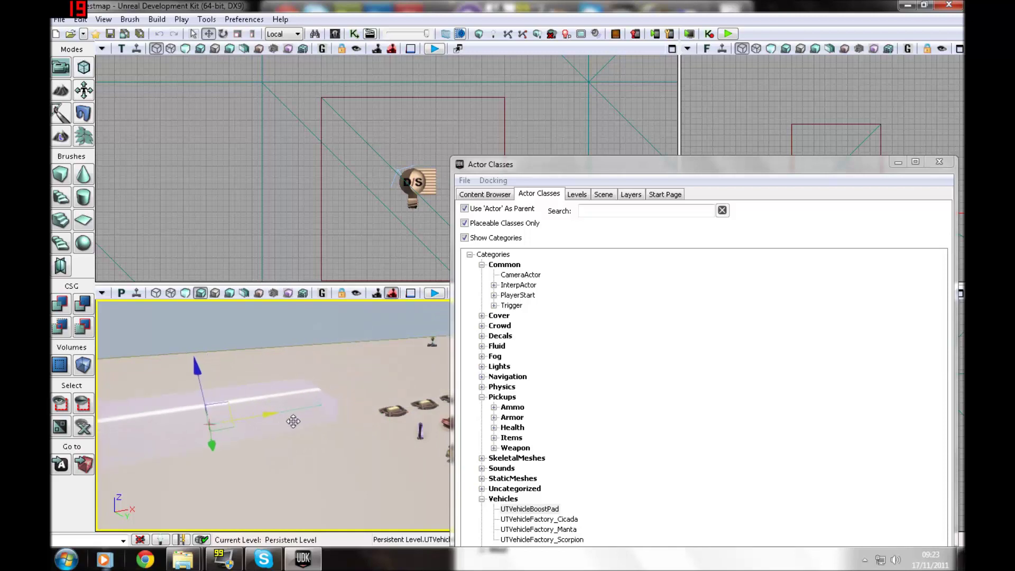
right_drag(293, 421, 272, 426)
right_drag(401, 387, 402, 387)
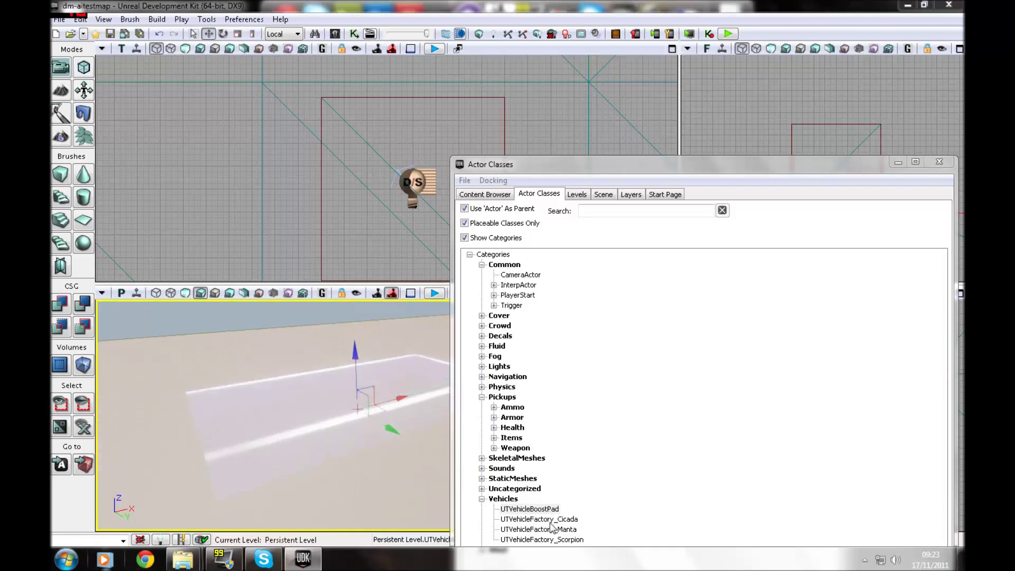
- Add a UTVehicleFactory_Cicada on the floor next to the boost pad and adjust its position along the ground
click(560, 520)
drag(414, 508, 407, 498)
right_drag(407, 497, 441, 505)
right_drag(388, 401, 410, 402)
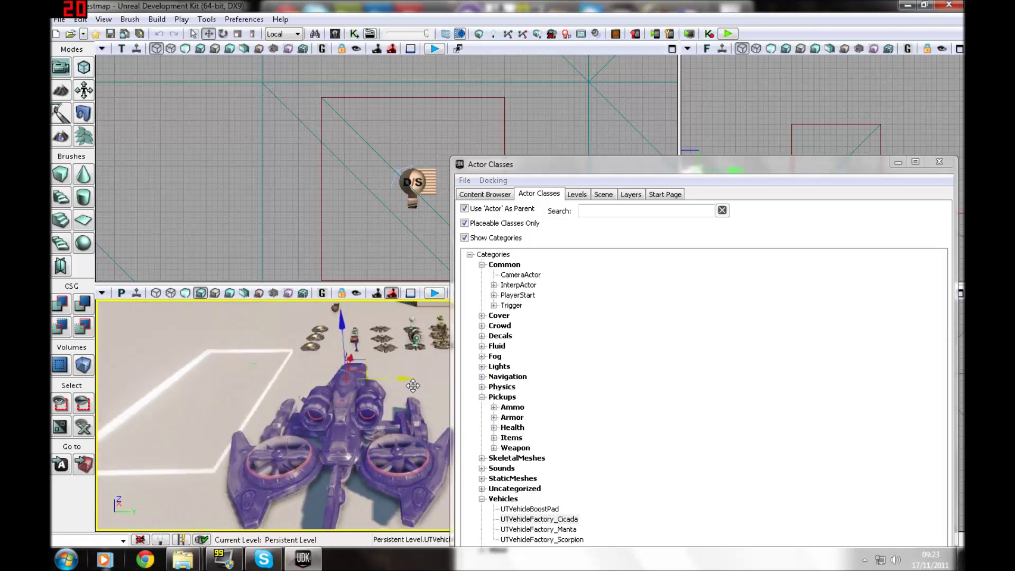
drag(389, 379, 416, 378)
right_drag(402, 402, 320, 383)
drag(317, 385, 394, 436)
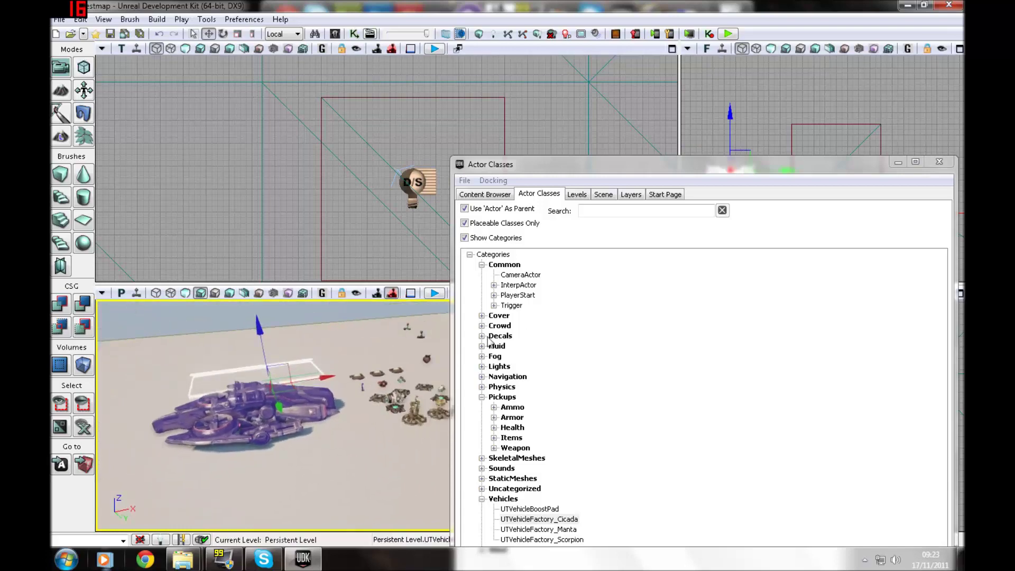
- Play the level in the perspective viewport to try the Cicada, and end the play test
click(898, 162)
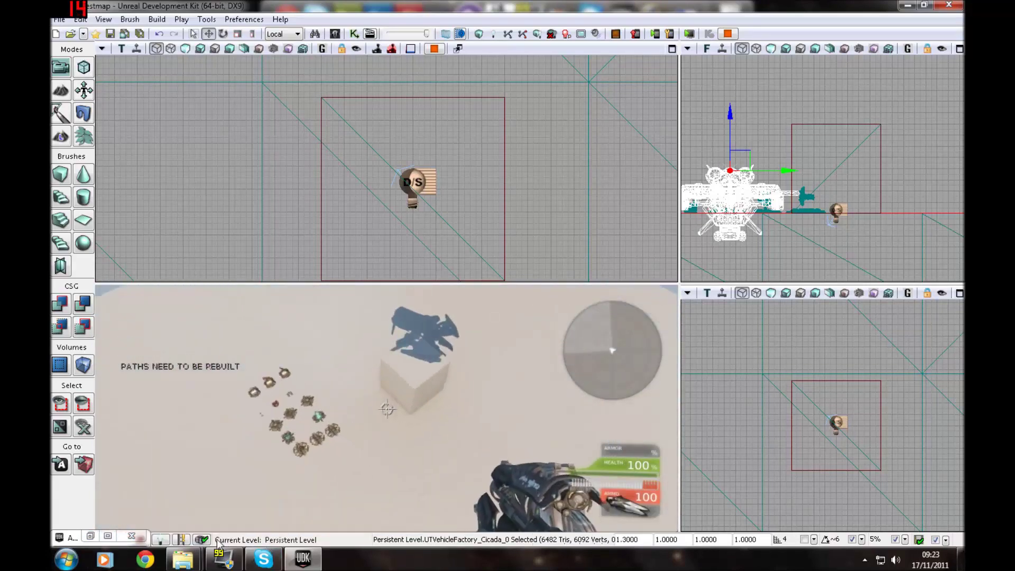
key(Escape)
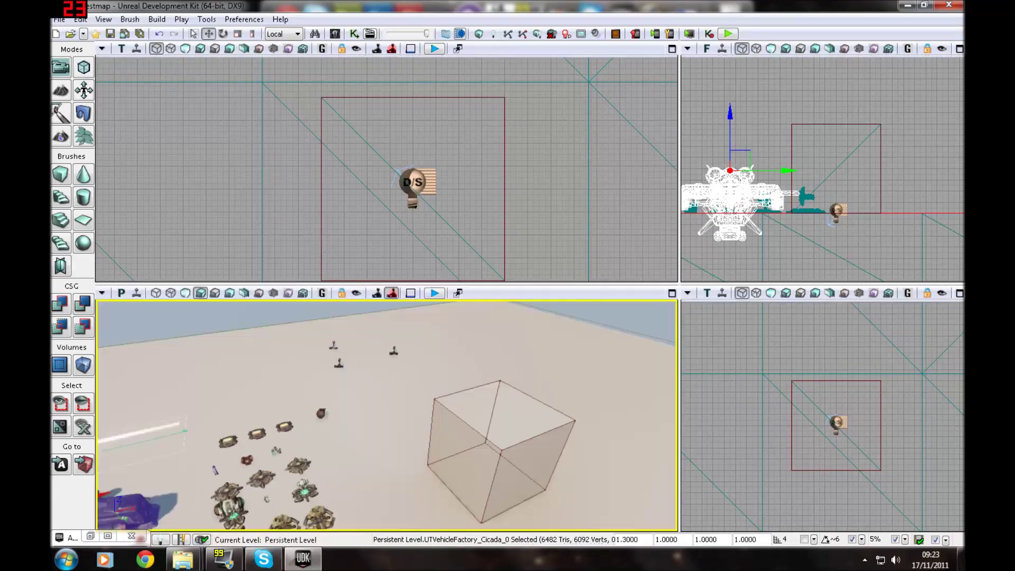
right_drag(386, 415, 354, 457)
- Place a UTVehicleFactory_Manta on the floor in front of the weapon and ammo pickups
click(92, 538)
click(91, 536)
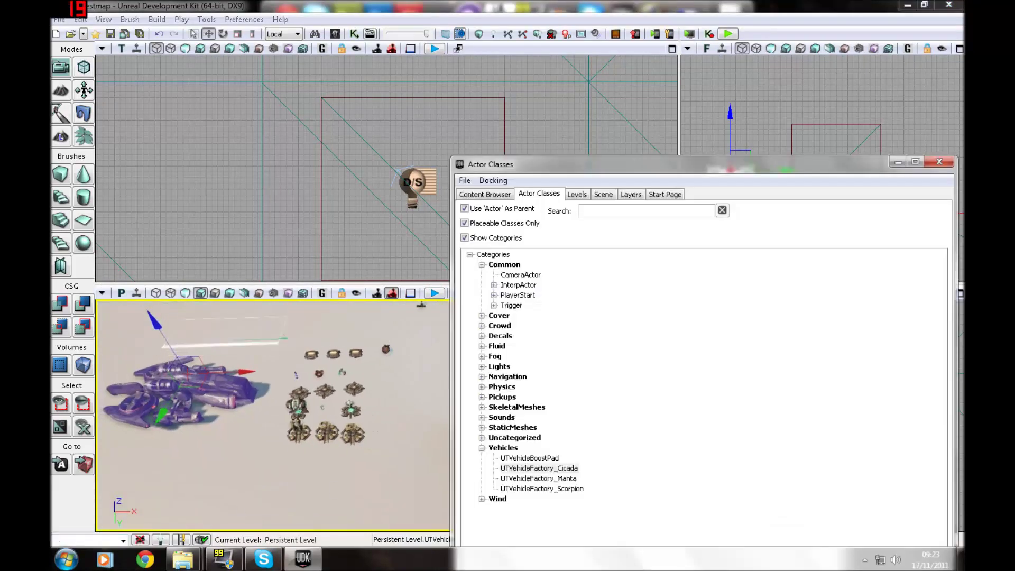
click(552, 479)
drag(312, 490, 312, 490)
right_drag(312, 491, 313, 460)
- Place a UTVehicleFactory_Scorpion beside the Manta, adjust its position, and put the actor class browser away
click(580, 489)
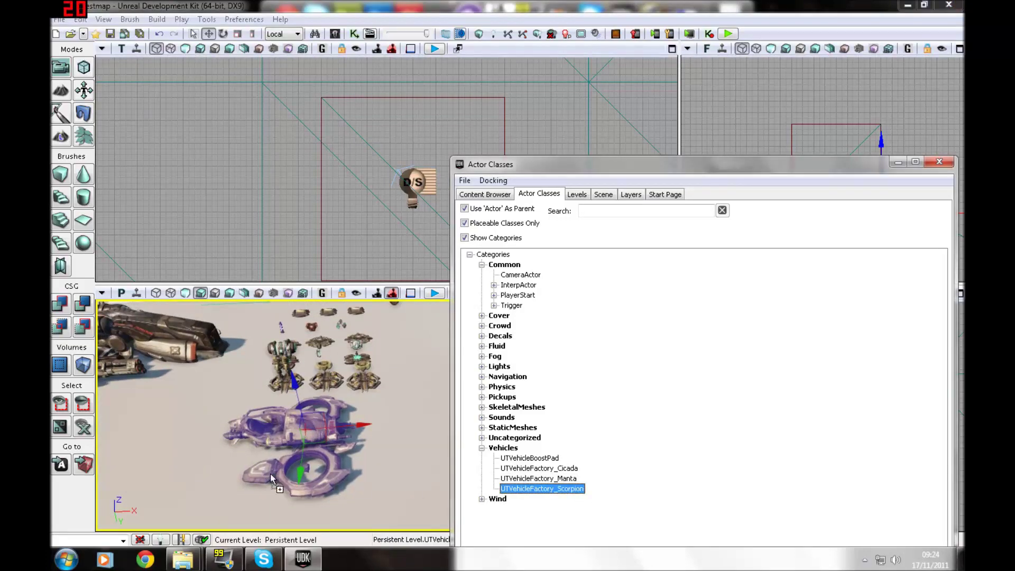
drag(271, 478, 183, 468)
shift+drag(220, 425, 273, 398)
click(910, 163)
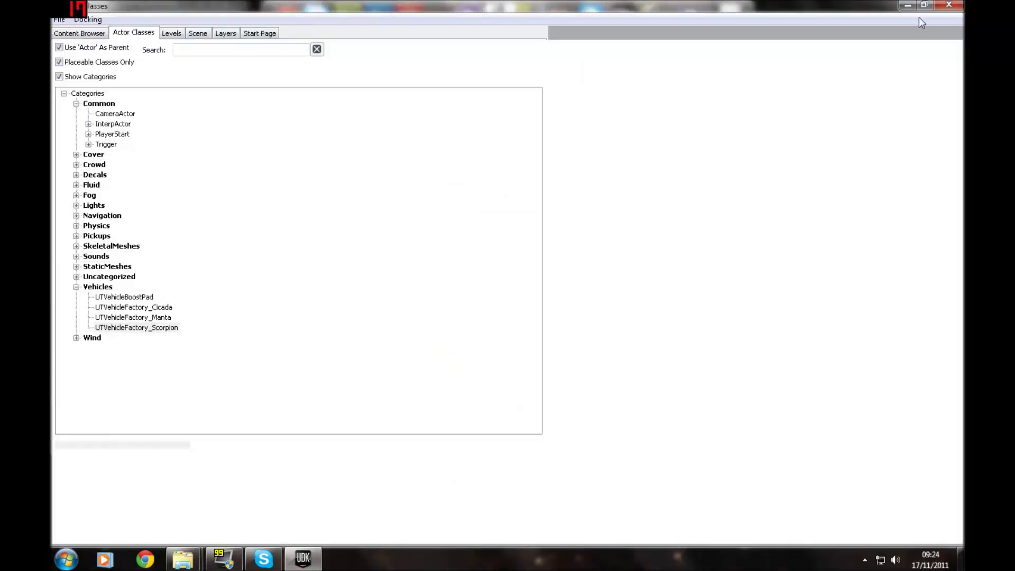
click(907, 9)
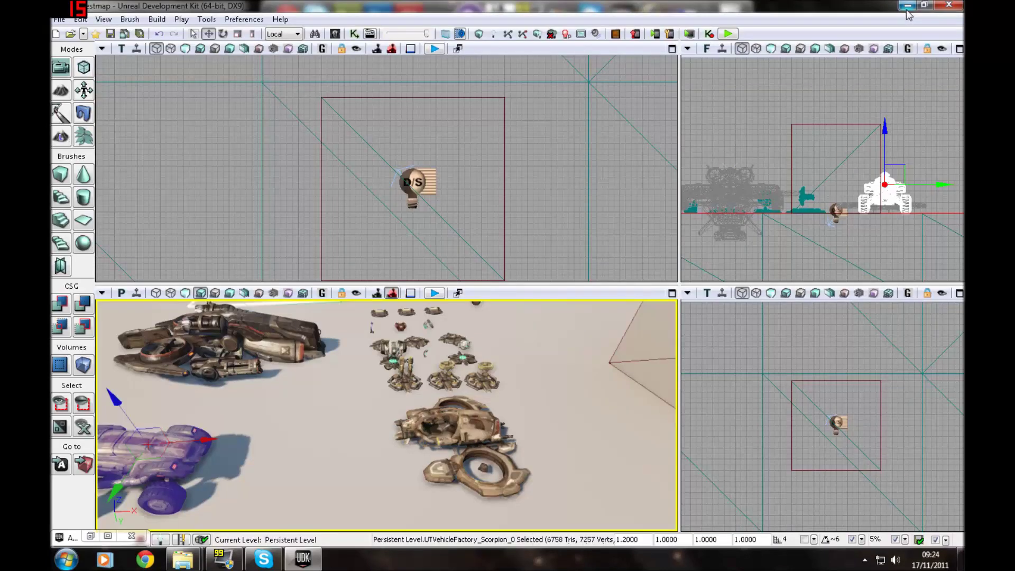
- Play the level in the perspective viewport, get into the Scorpion, and drive it across the floor past the cube
click(435, 293)
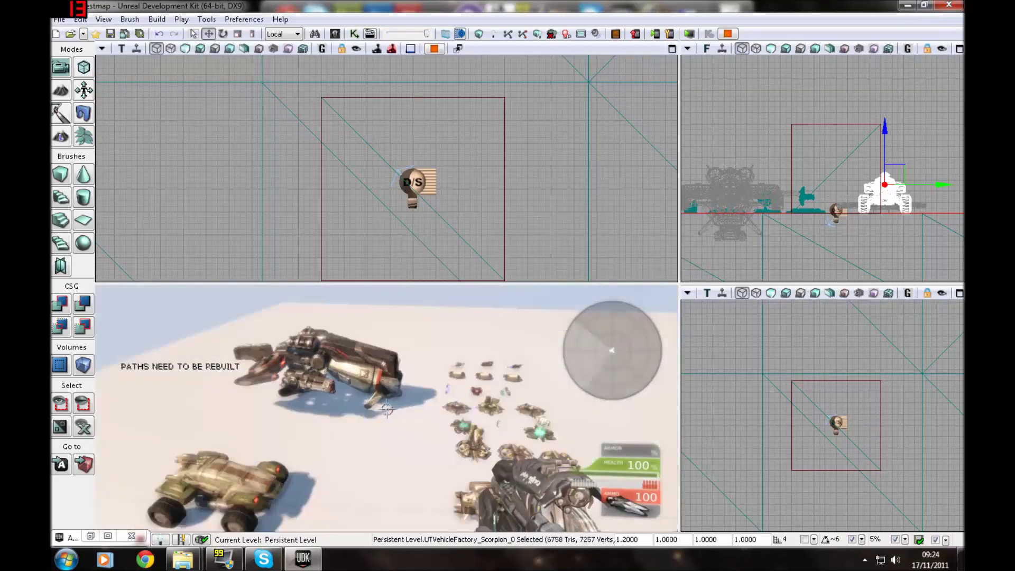
key(w)
key(e)
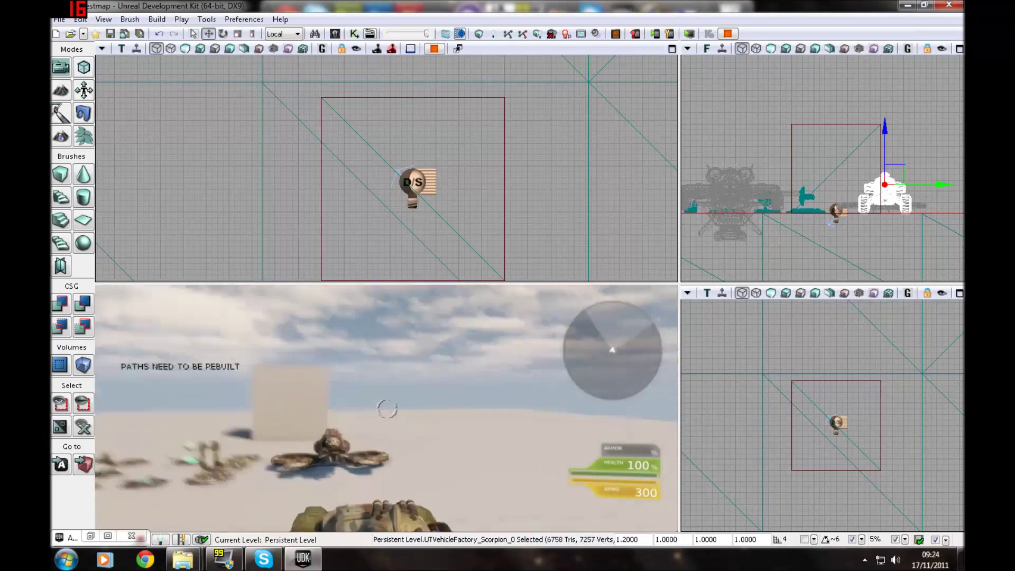
key(a)
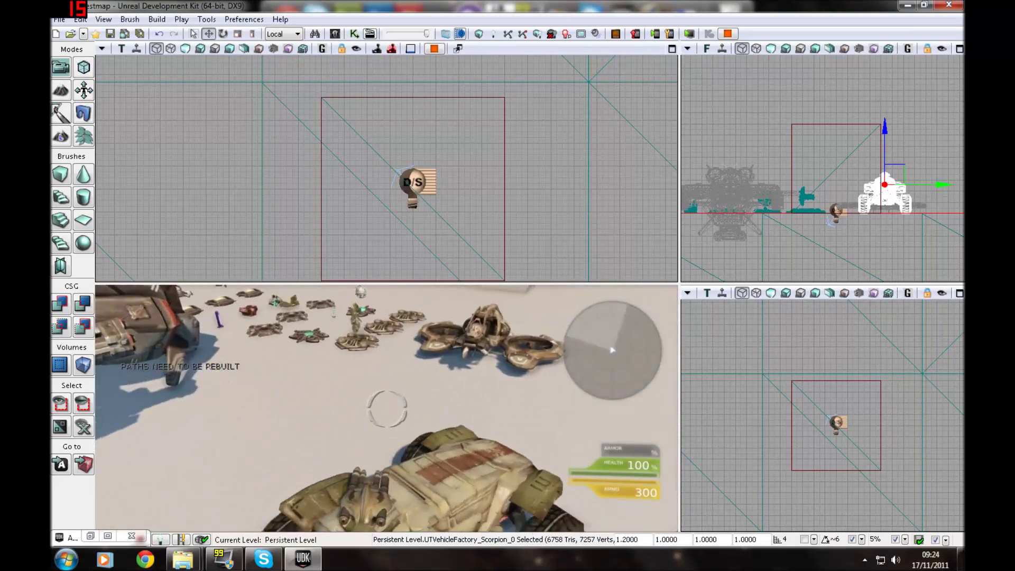
key(w)
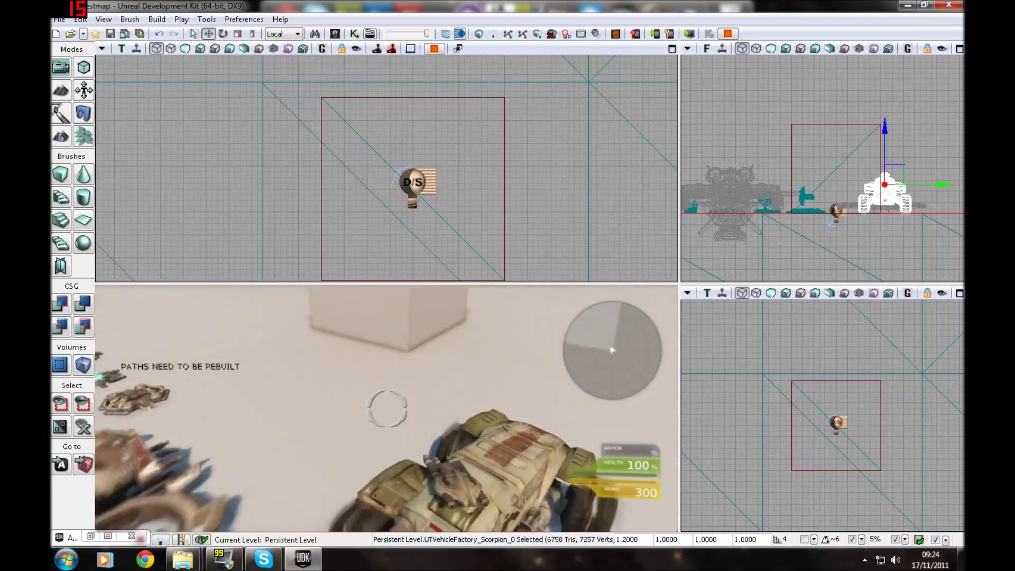
key(w)
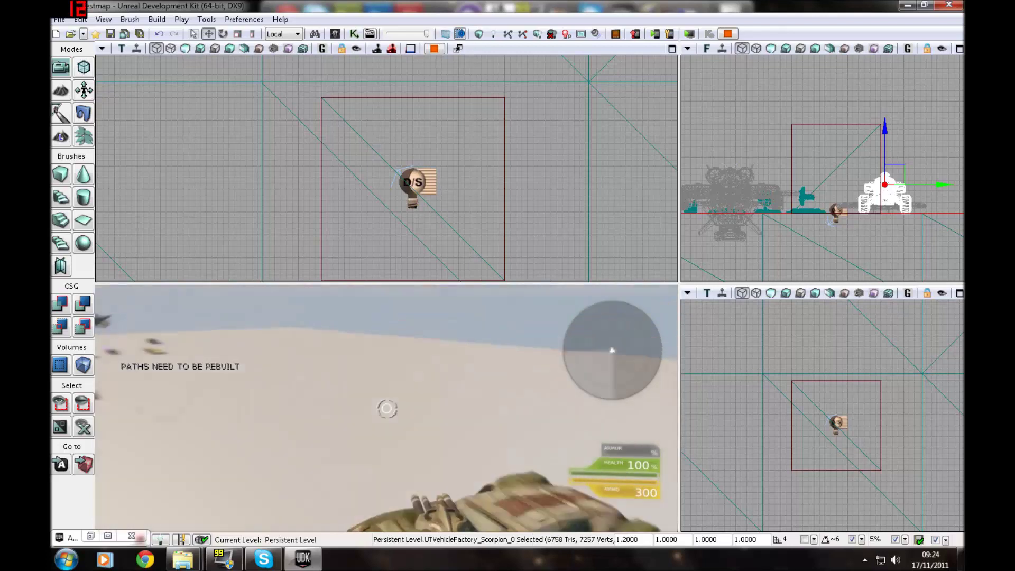
key(w)
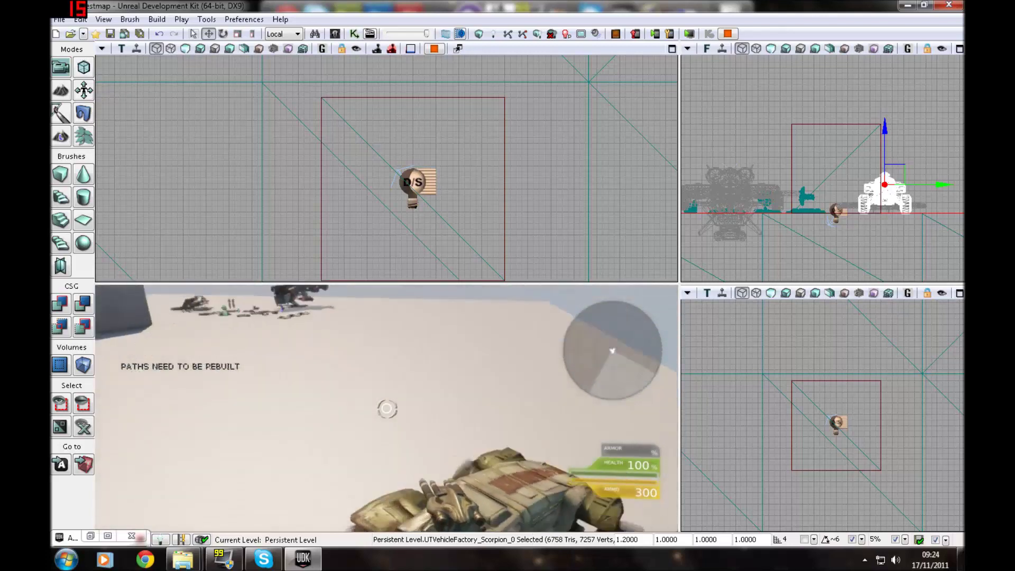
- Drive the Scorpion back to the pickups, get out of it, end the play test, and view the vehicle layout
key(w)
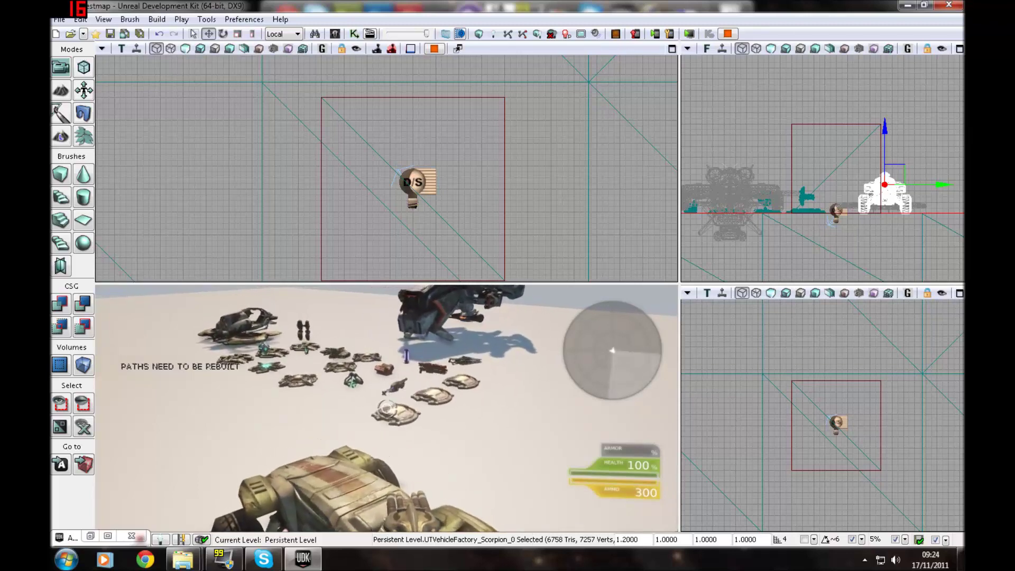
key(w)
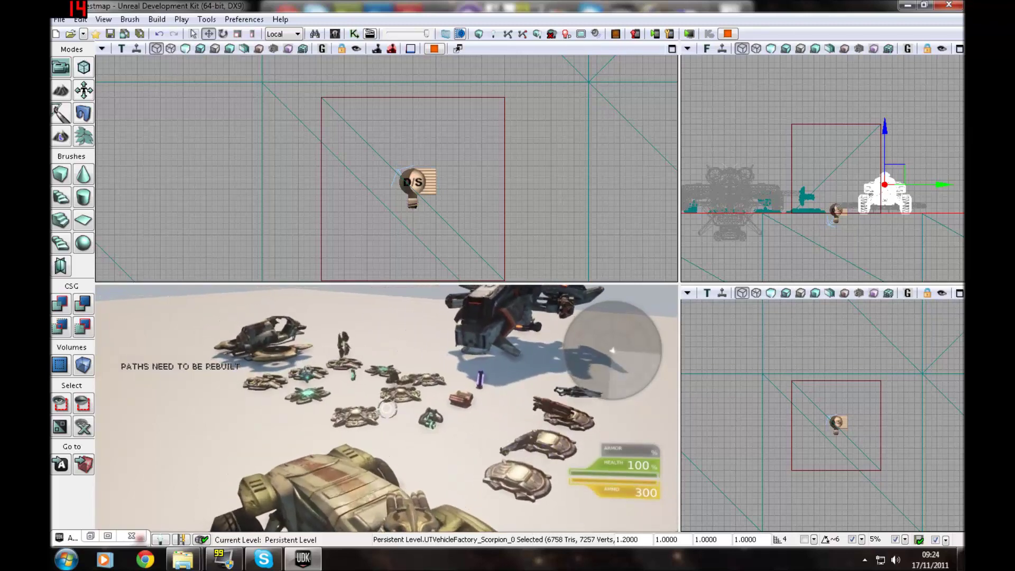
key(w)
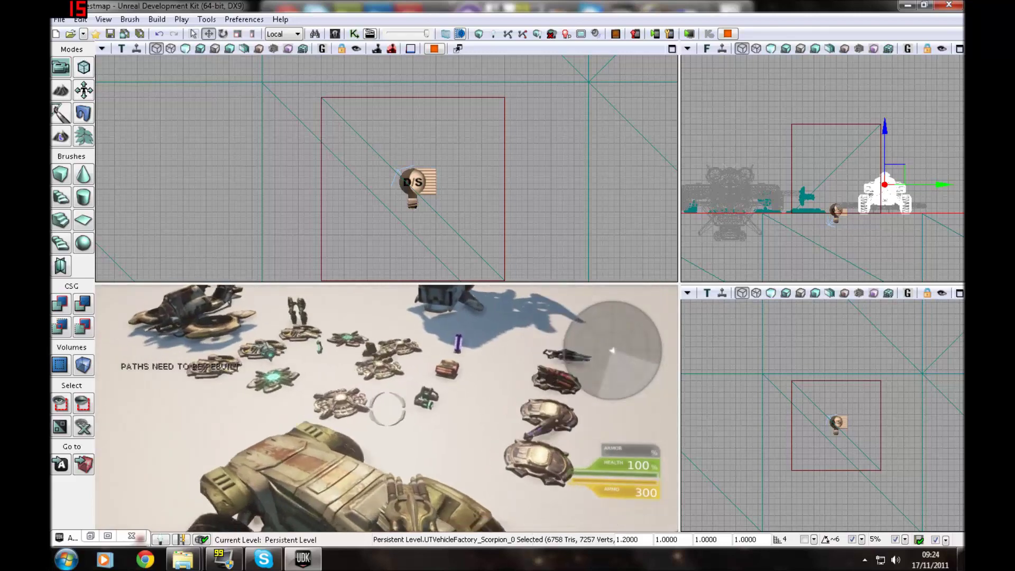
key(d)
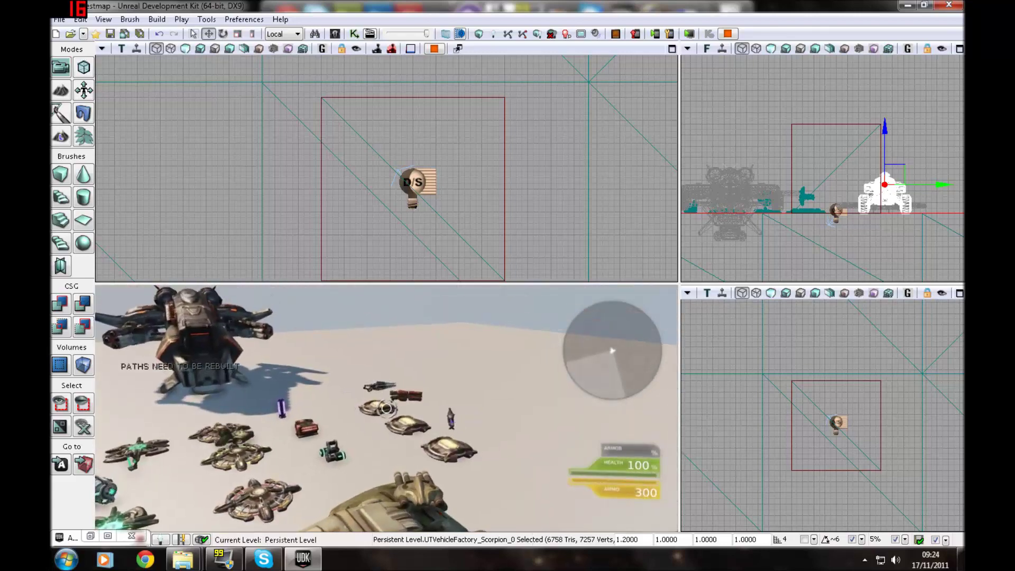
key(e)
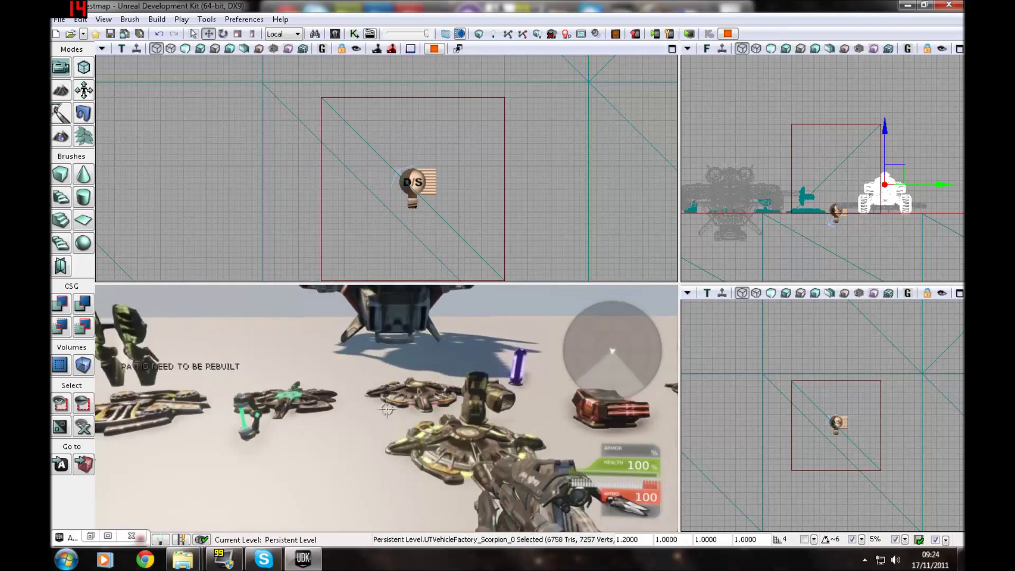
key(Escape)
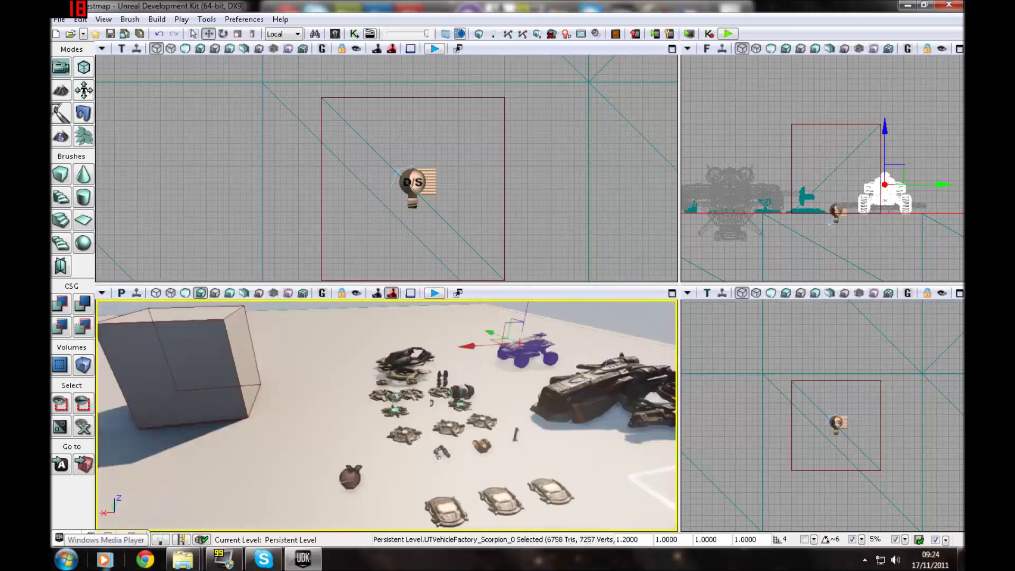
drag(386, 415, 441, 455)
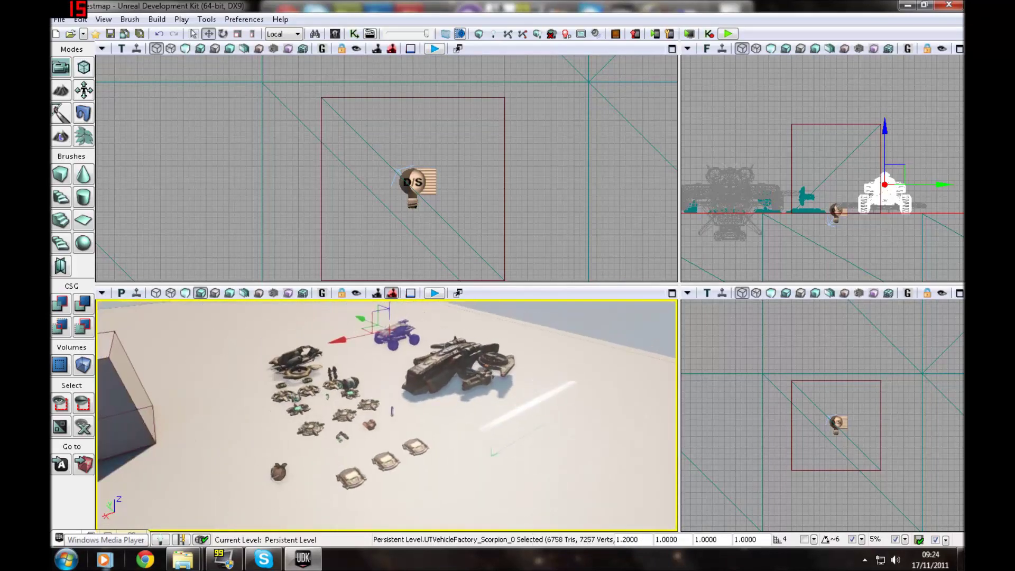